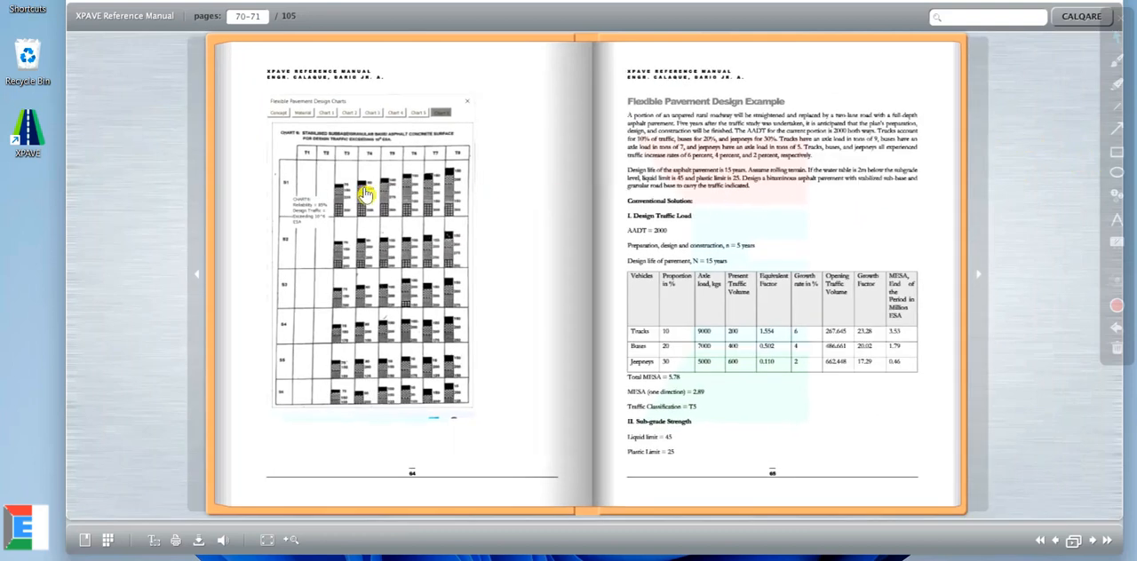
Step: Examine the manual's flexible pavement example using XPAVE on page 73, including its input sheet and the ways to start the design
drag(676, 171, 329, 169)
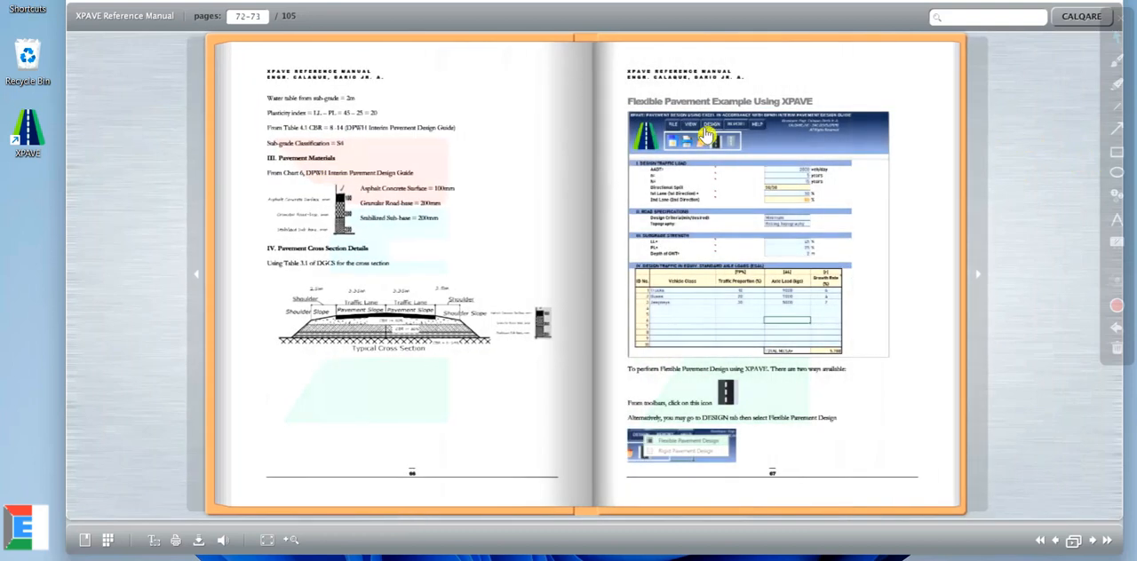
double_click(708, 129)
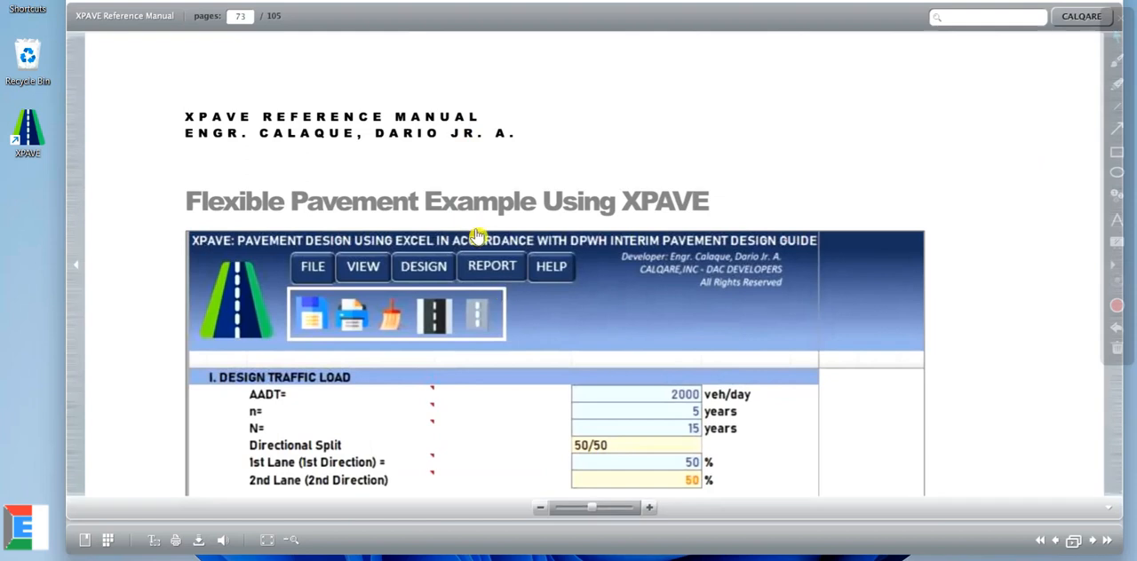
scroll(477, 236, down, 1)
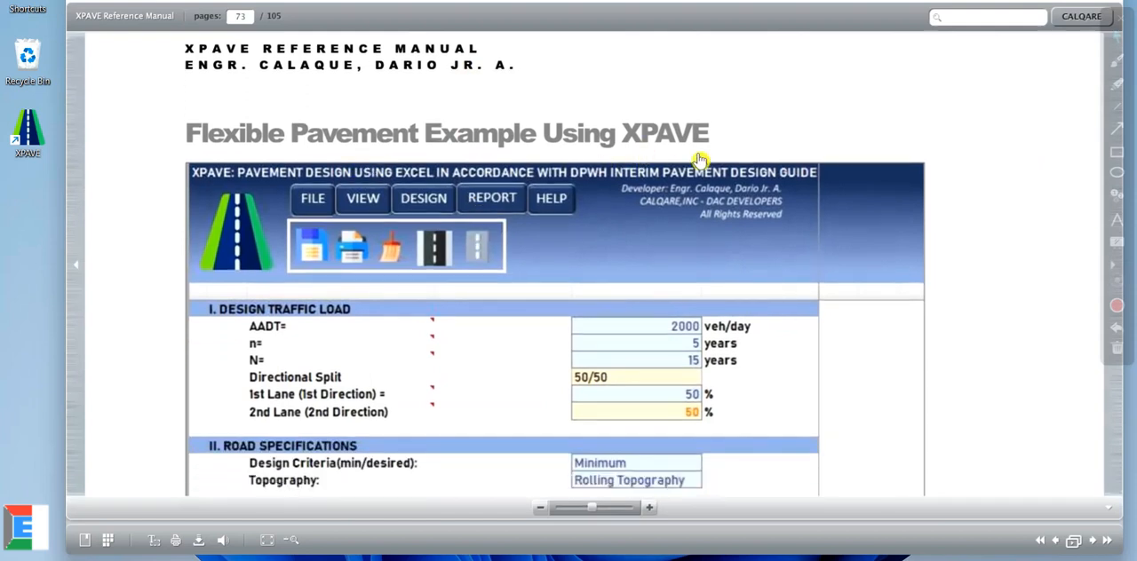
scroll(519, 291, down, 6)
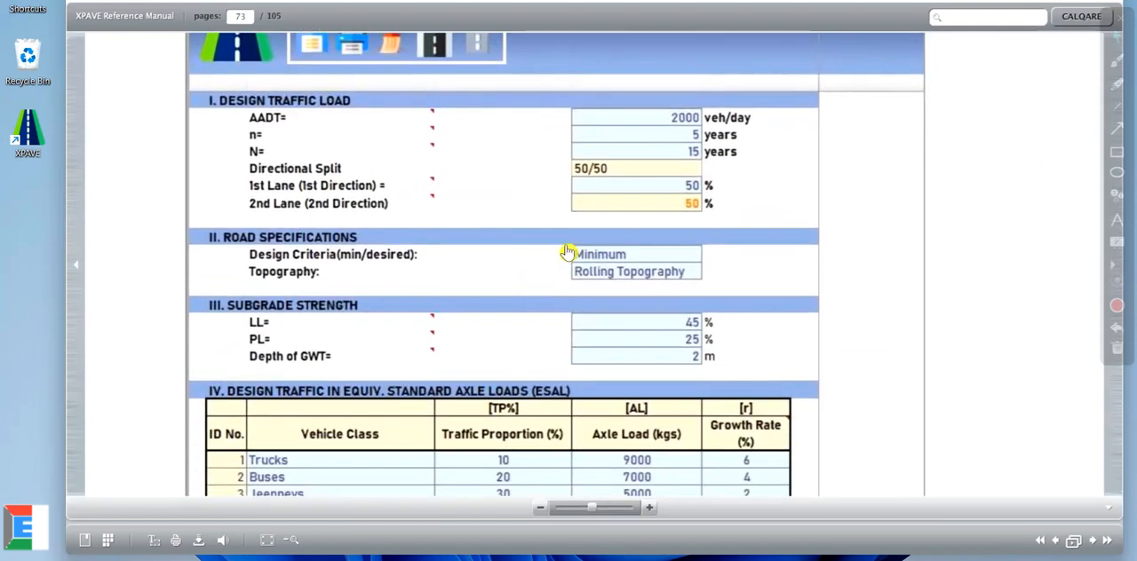
scroll(568, 258, down, 5)
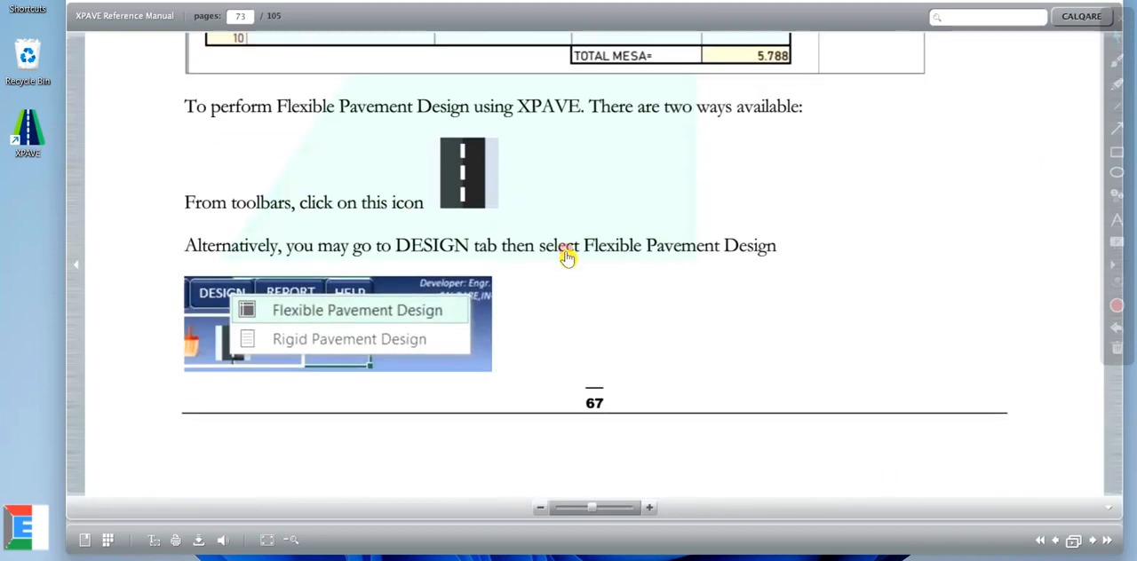
double_click(568, 257)
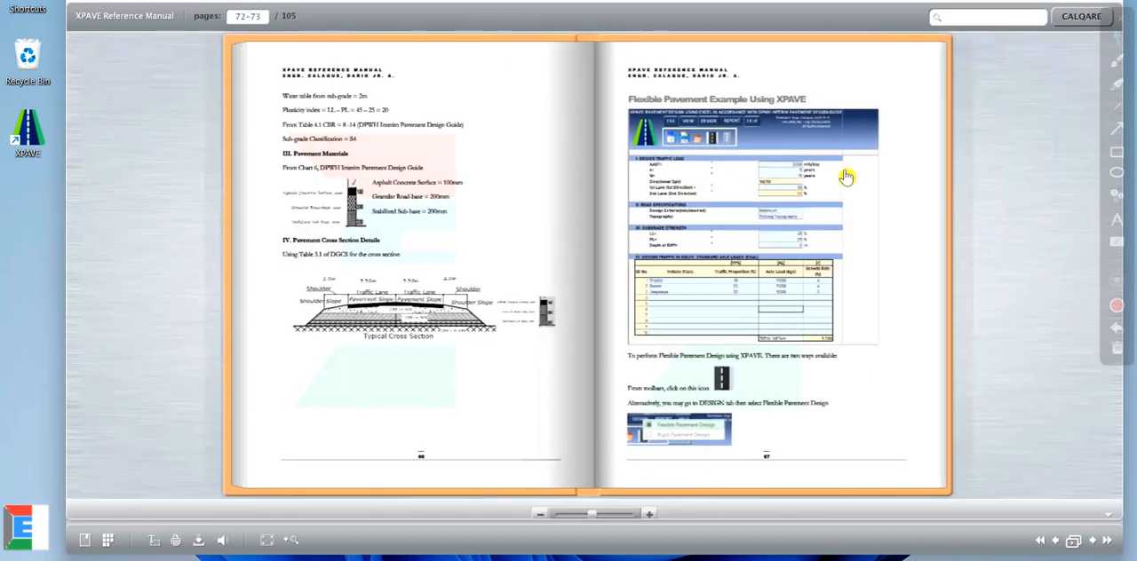
Step: Browse ahead in the manual to page 79 and examine the example's pavement layer thicknesses and typical cross section
scroll(402, 170, down, 1)
scroll(745, 158, down, 1)
scroll(723, 147, down, 1)
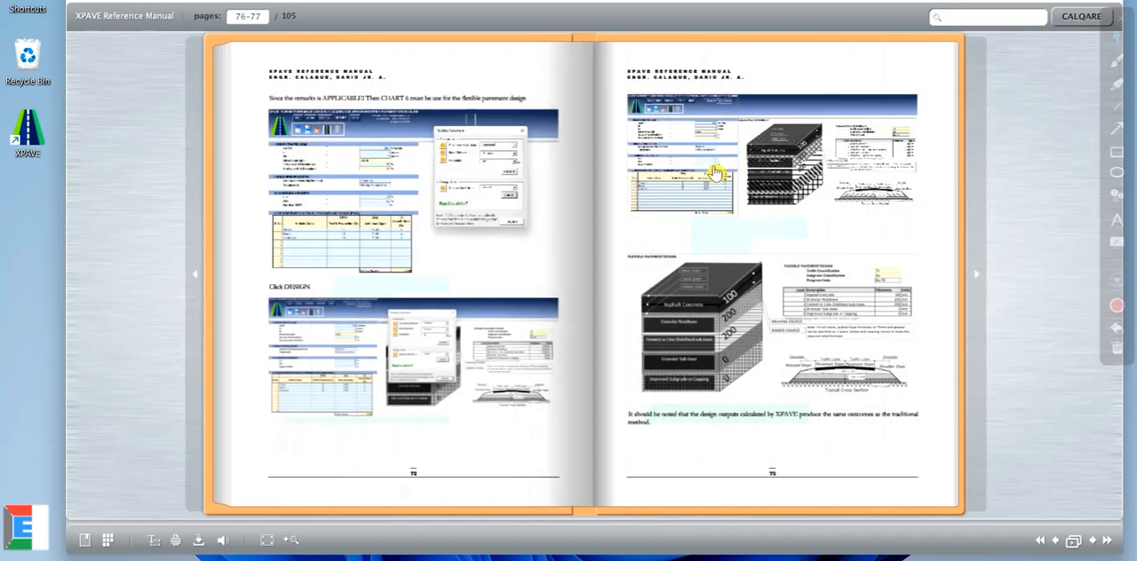
scroll(716, 171, down, 1)
scroll(483, 178, down, 1)
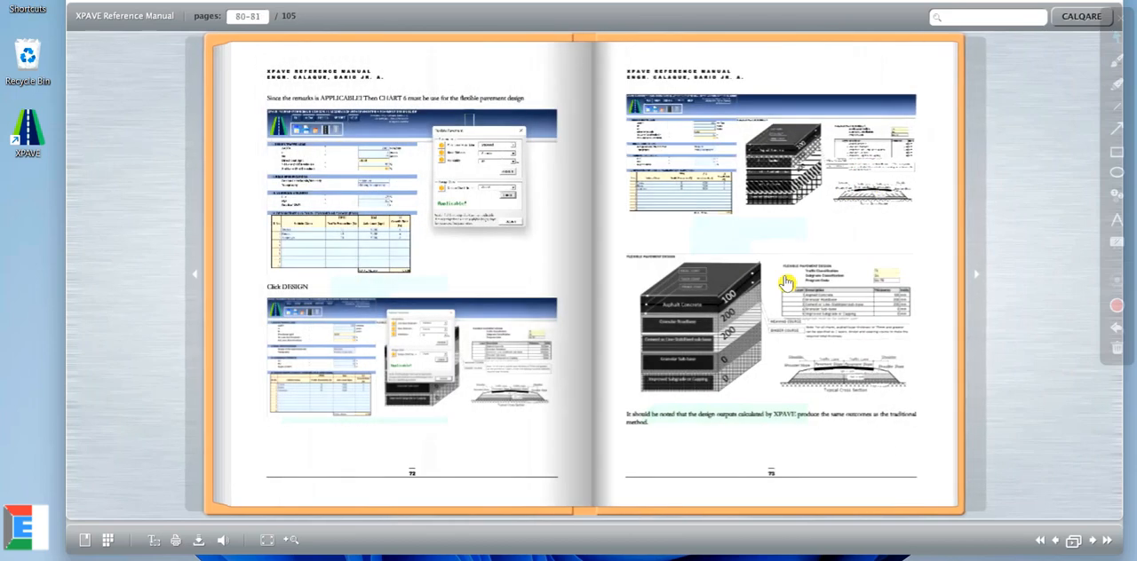
double_click(768, 318)
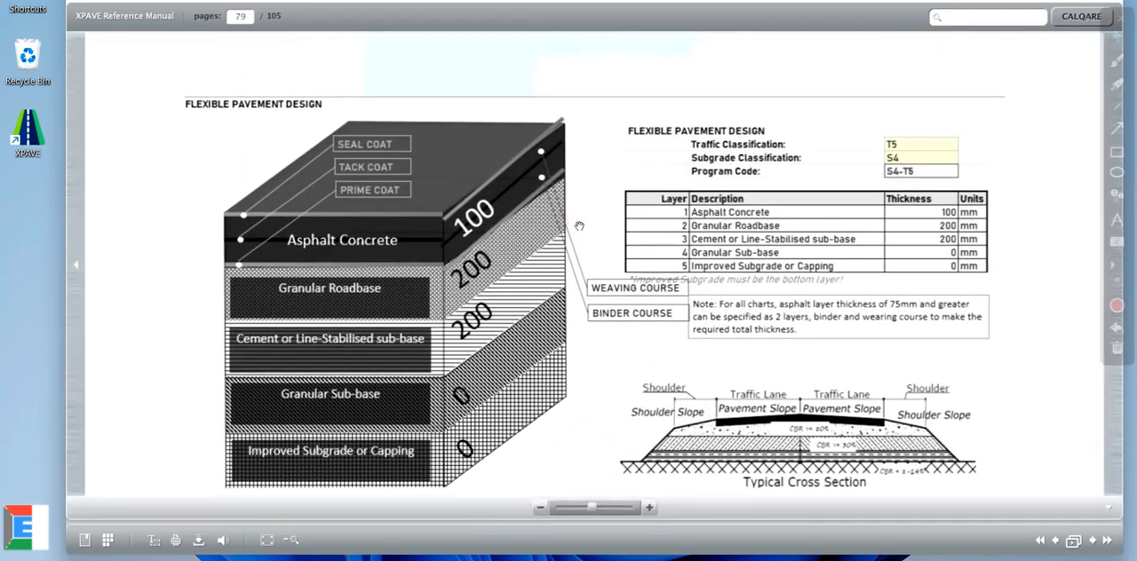
double_click(578, 223)
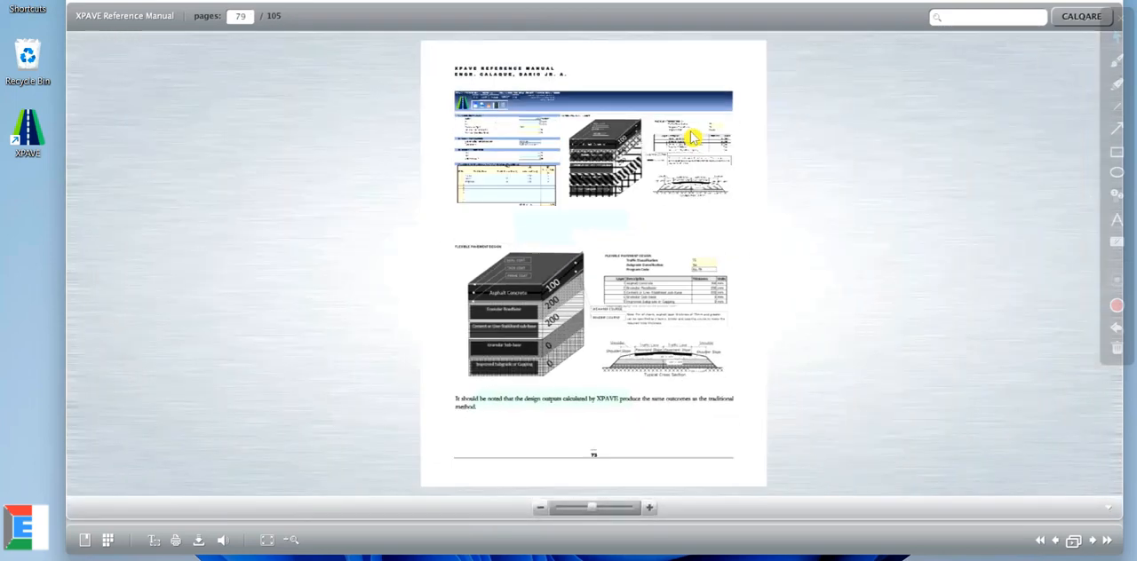
Step: Return to the Flexible Pavement Design Example on page 71 and read its problem statement and vehicle traffic table
scroll(504, 220, up, 1)
scroll(505, 219, up, 2)
scroll(460, 230, up, 2)
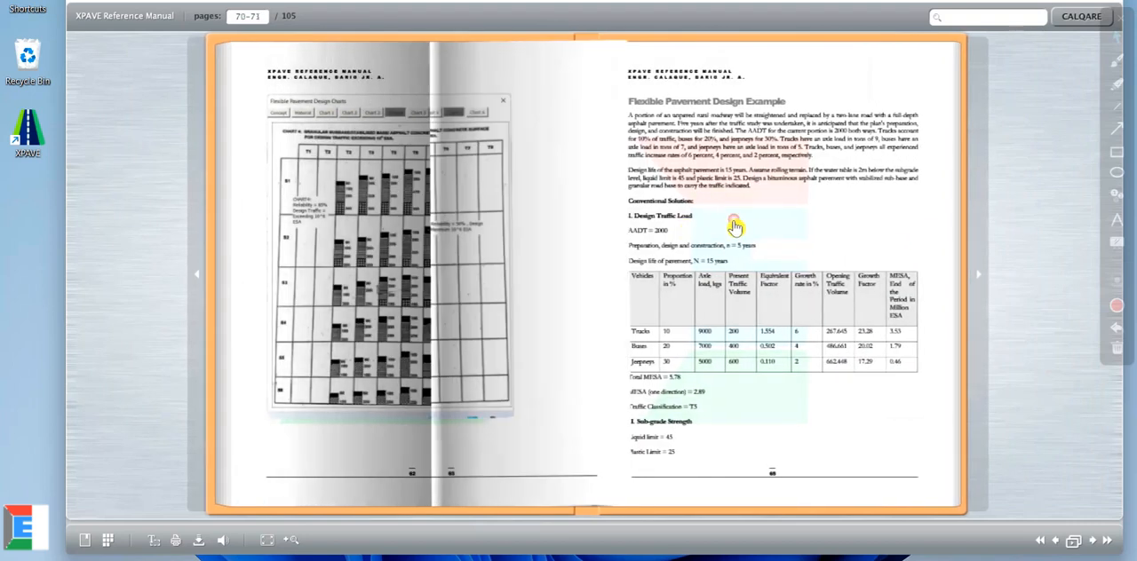
scroll(591, 178, down, 1)
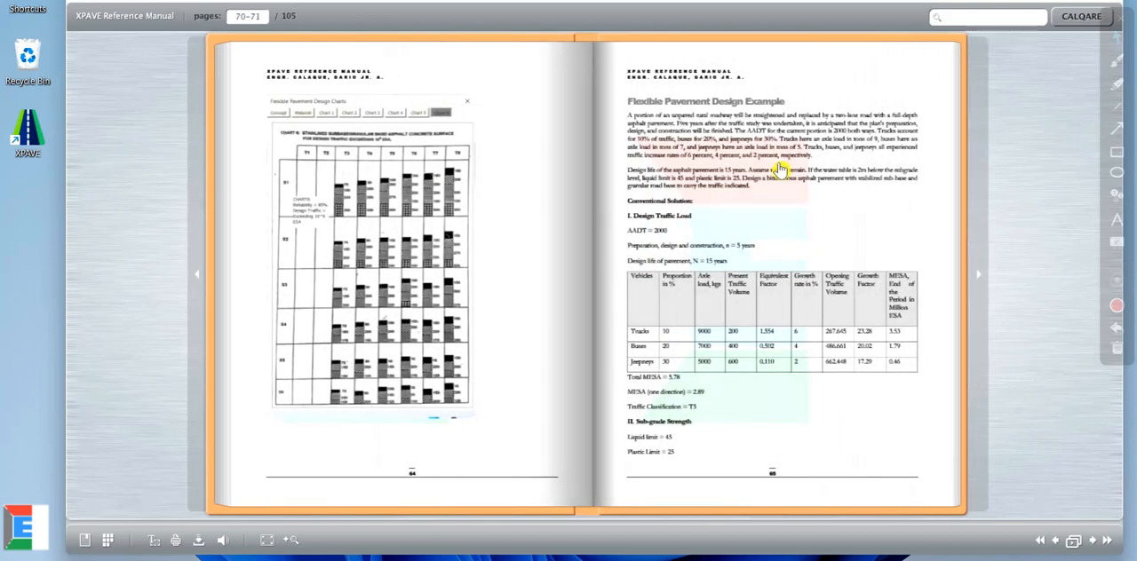
double_click(769, 252)
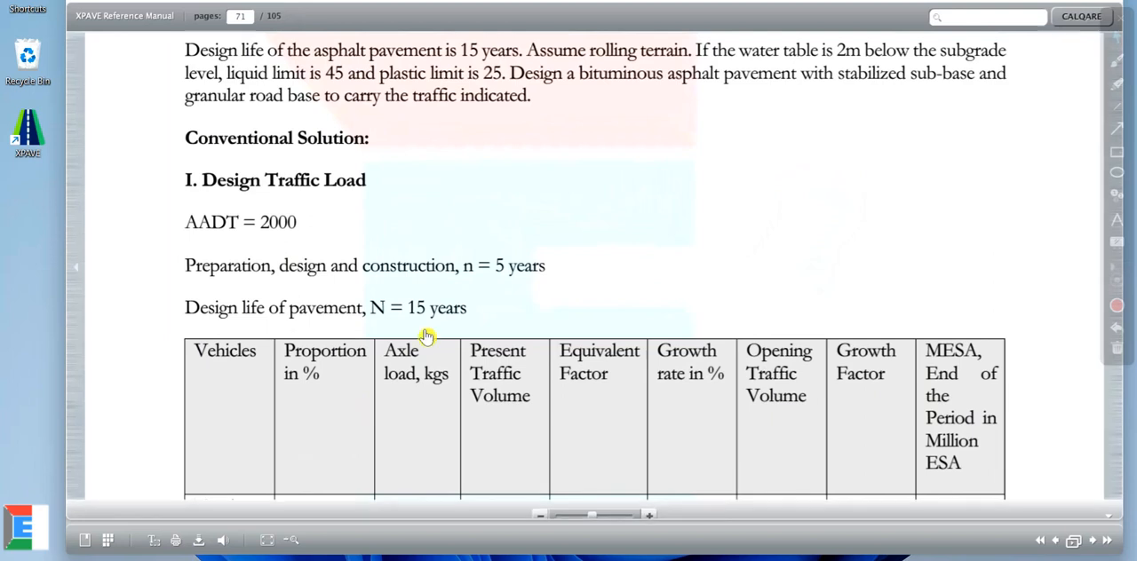
drag(426, 338, 502, 189)
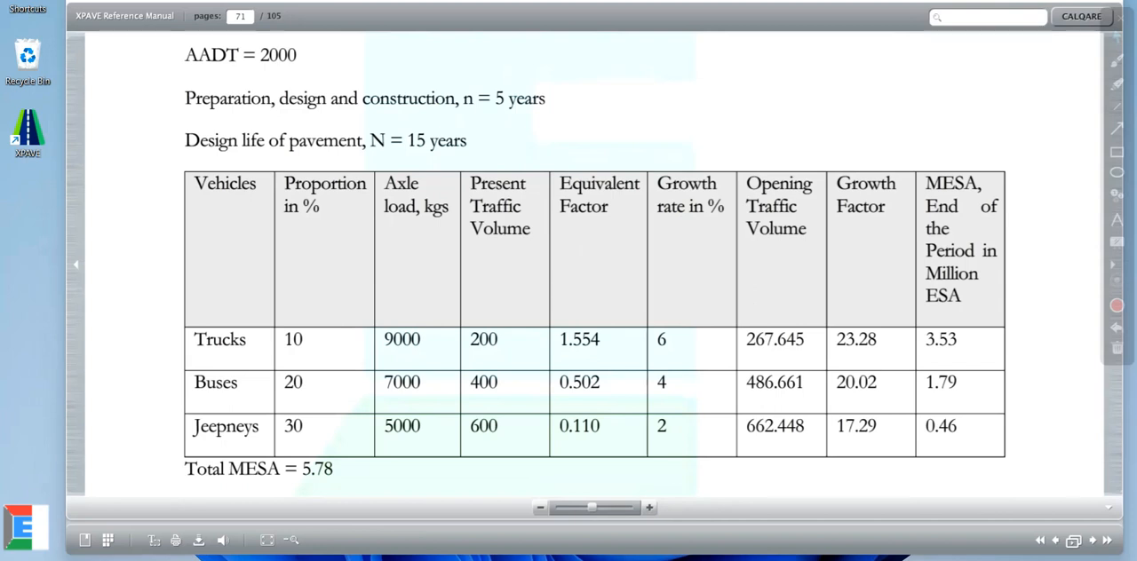
Step: Launch XPAVE from the desktop and log in with the account's email address and activation key
key(super+d)
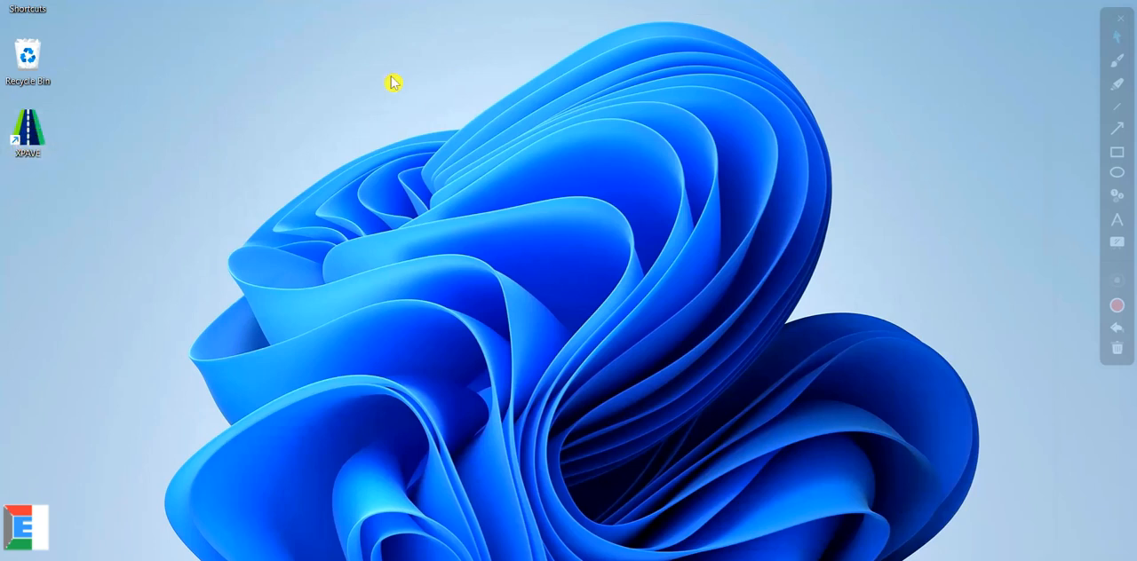
double_click(36, 130)
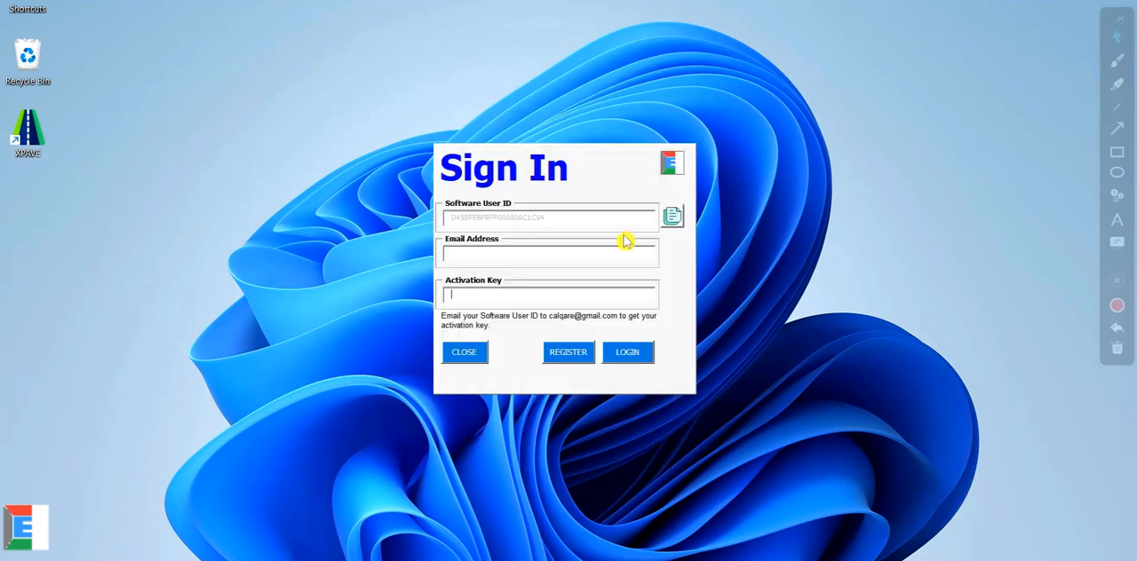
click(503, 257)
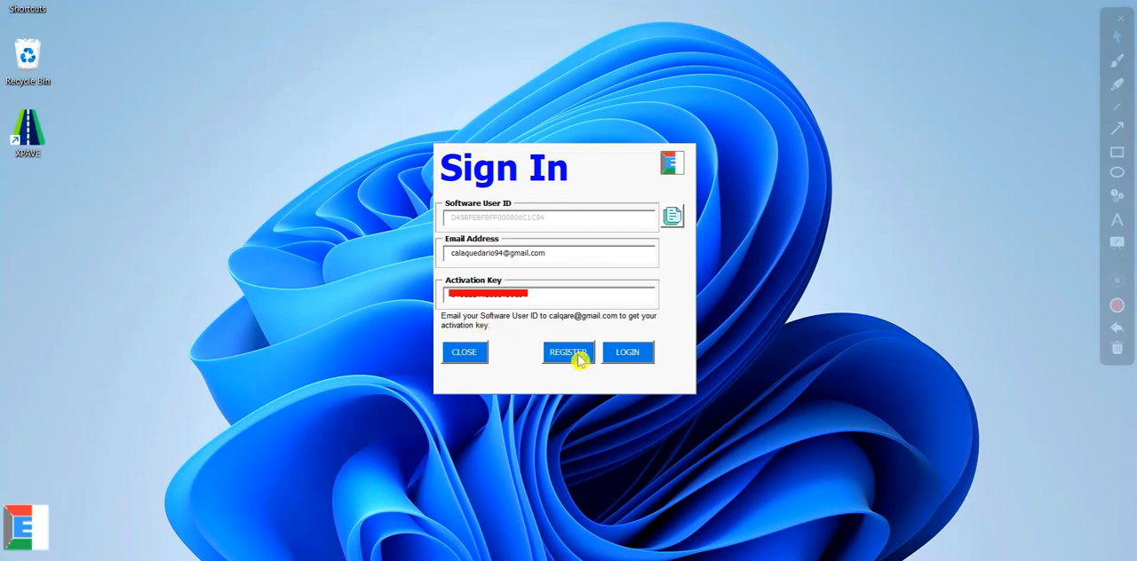
click(626, 356)
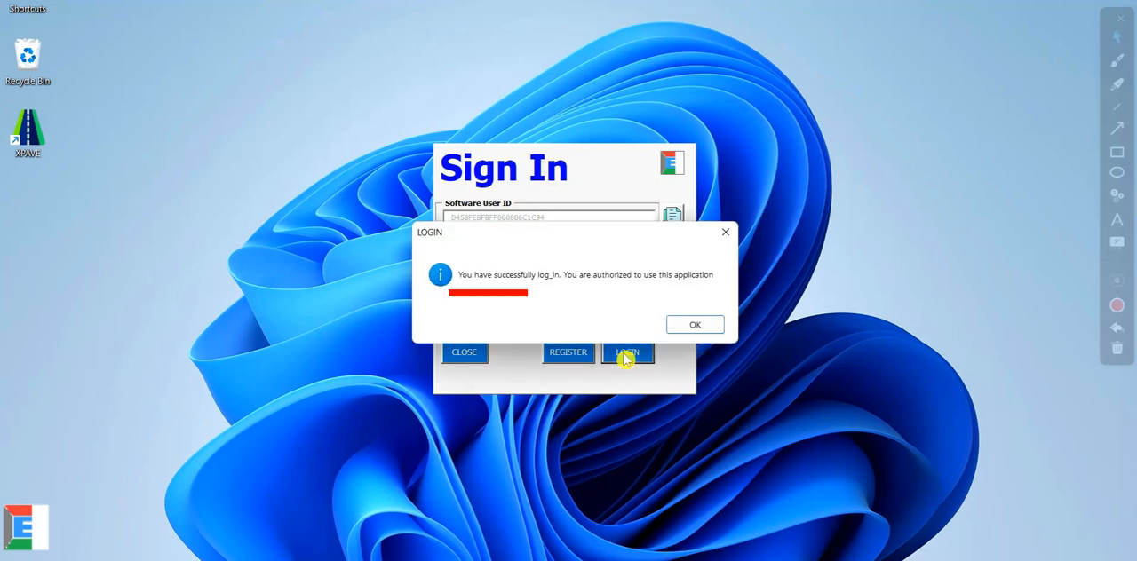
click(1116, 348)
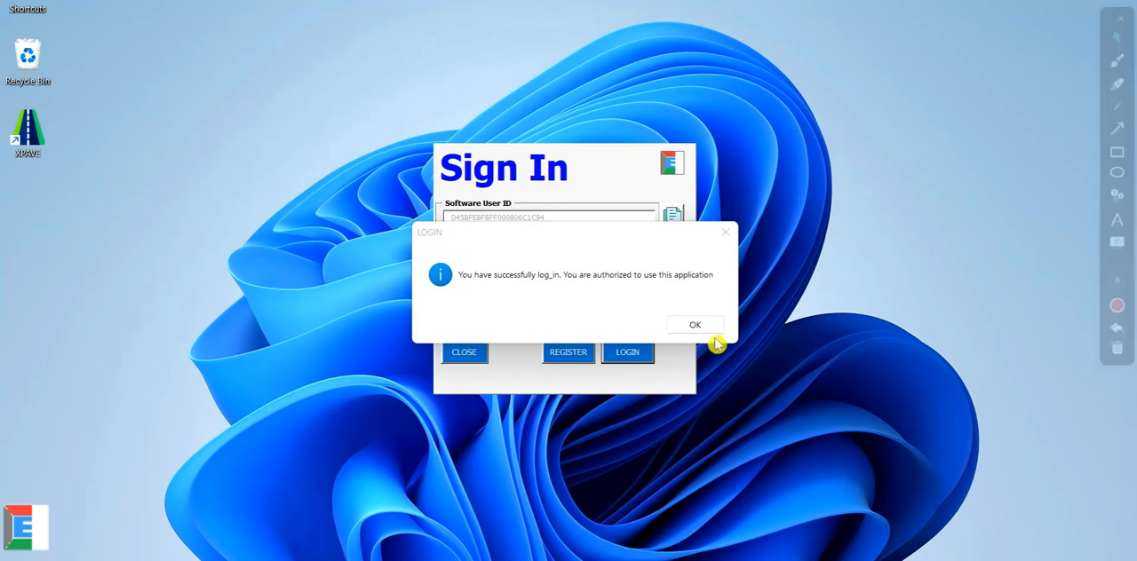
click(695, 326)
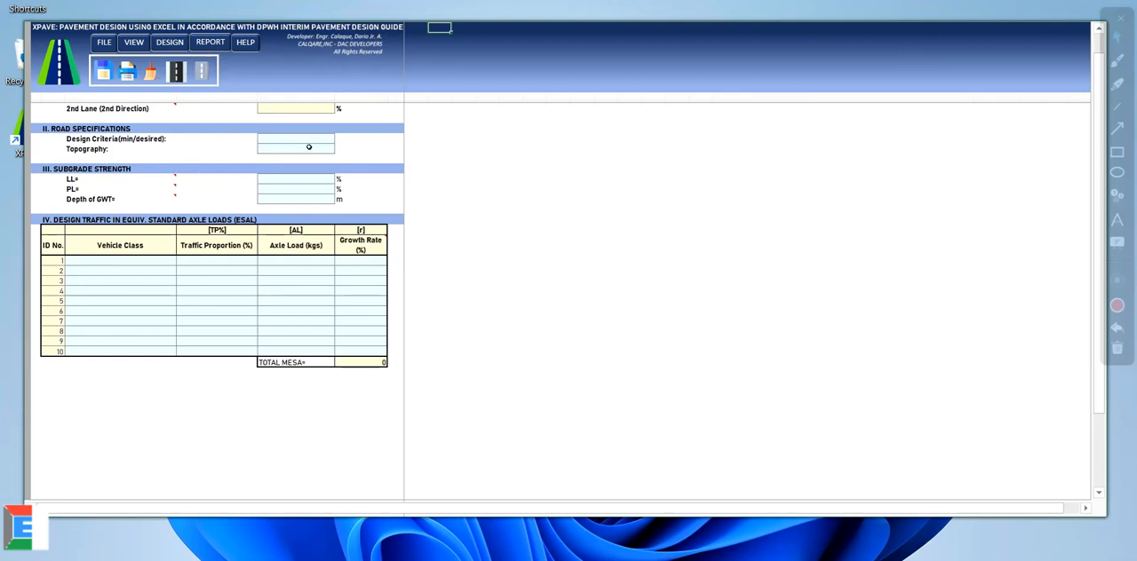
Step: Set the AADT to 2000 veh/day in the design traffic load section
scroll(315, 193, up, 2)
click(286, 117)
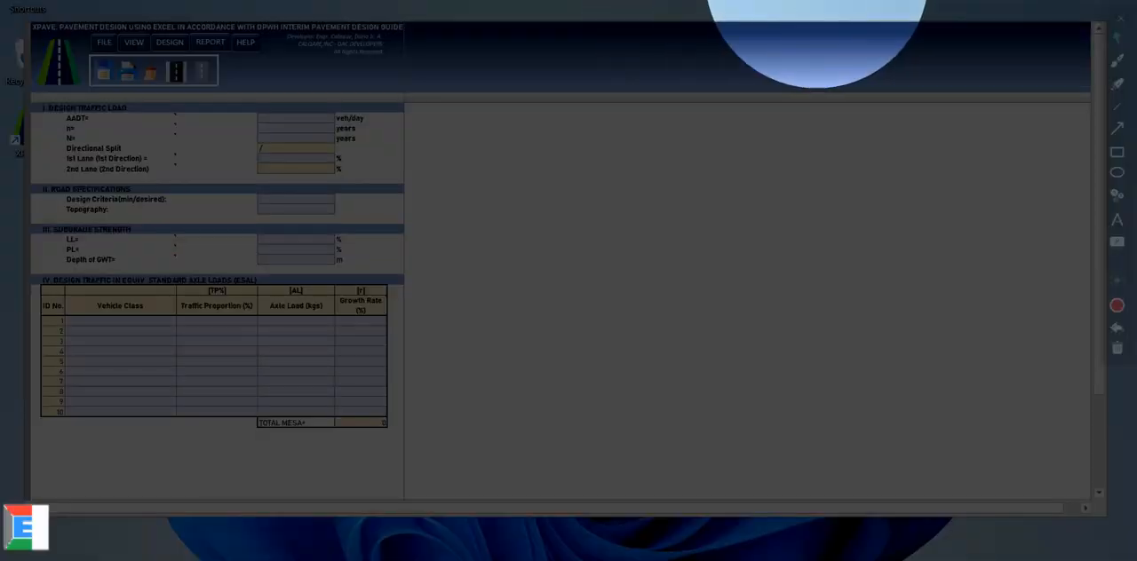
click(297, 117)
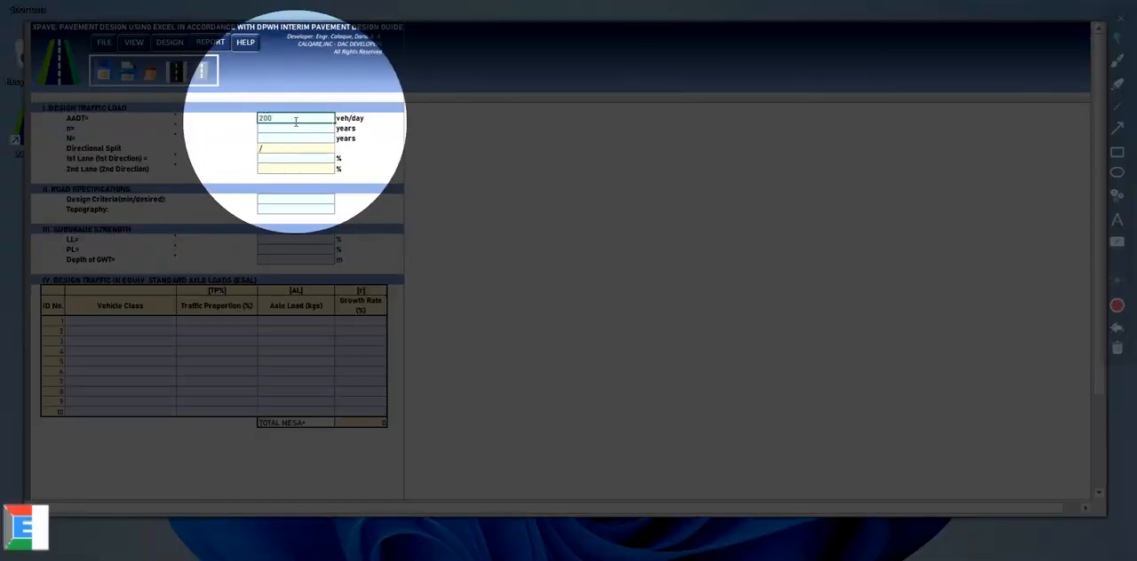
text(2000)
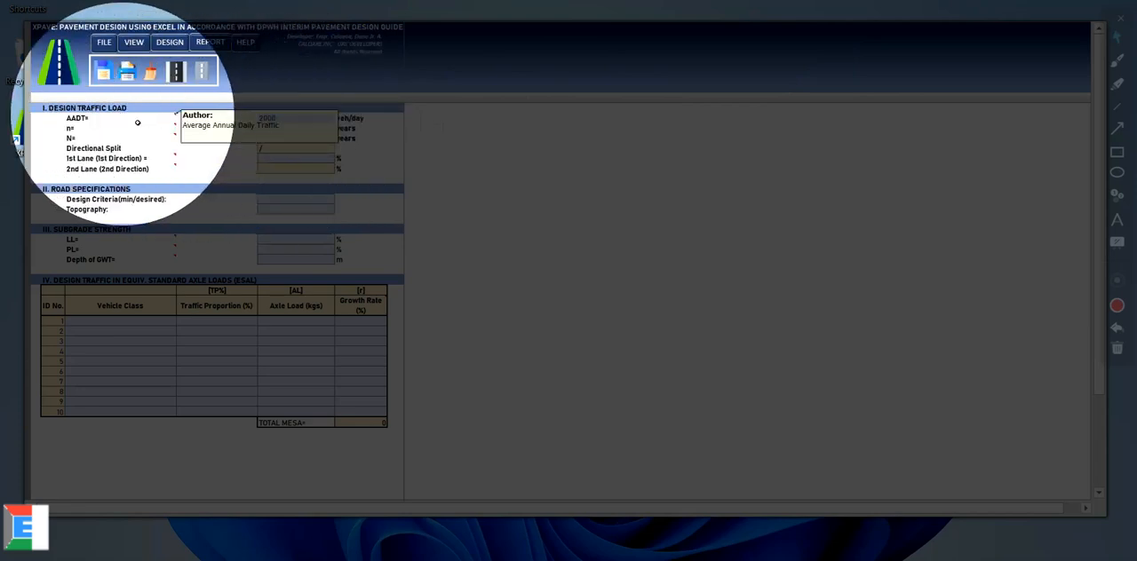
Step: Set n to 5 years and N to 15 years in the design traffic load section
click(296, 127)
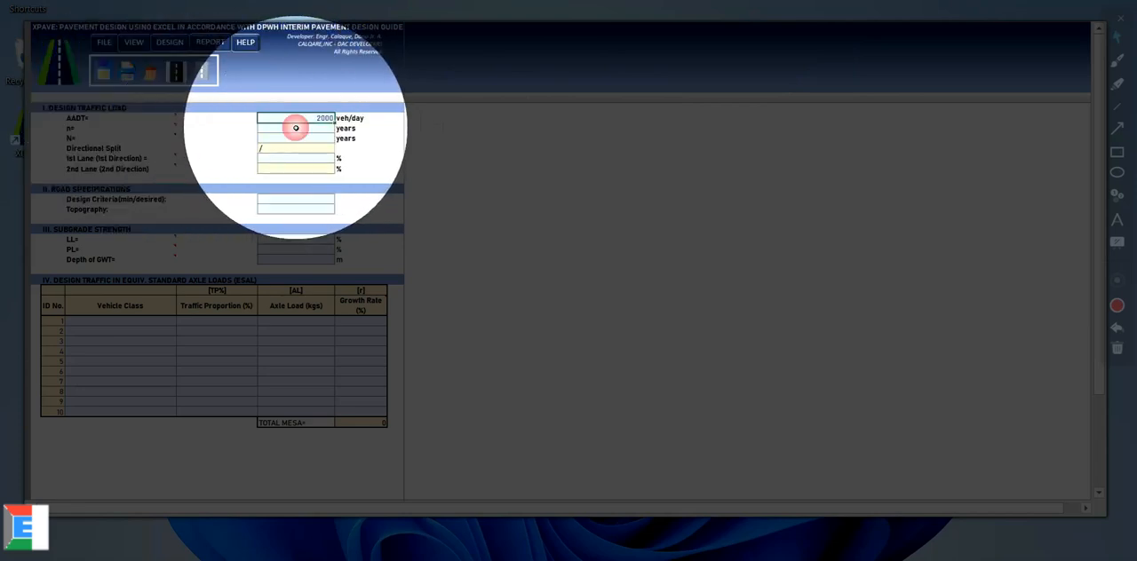
mouse_move(73, 128)
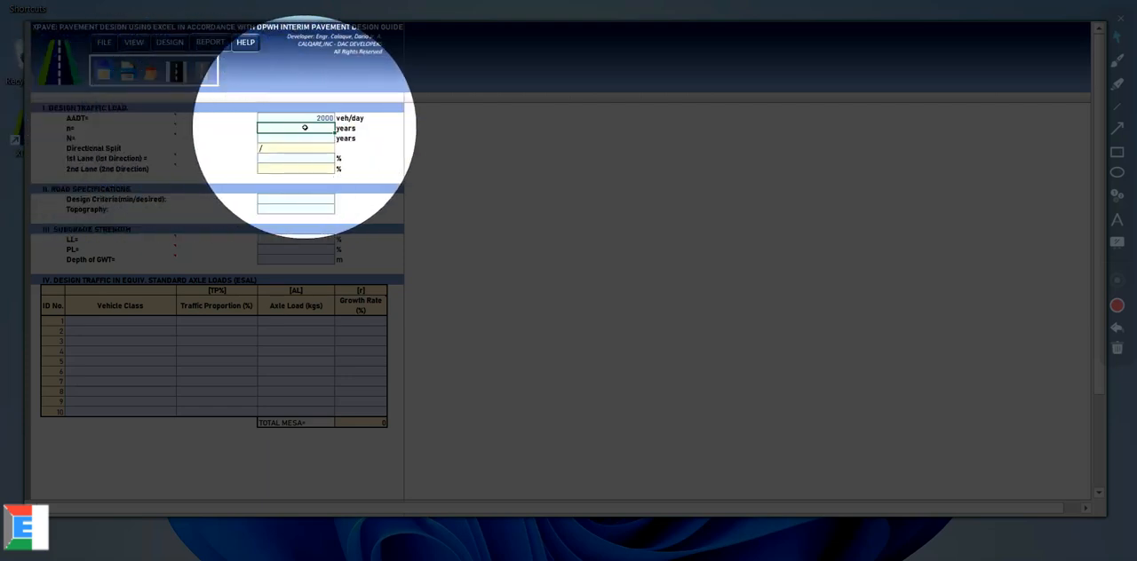
click(302, 137)
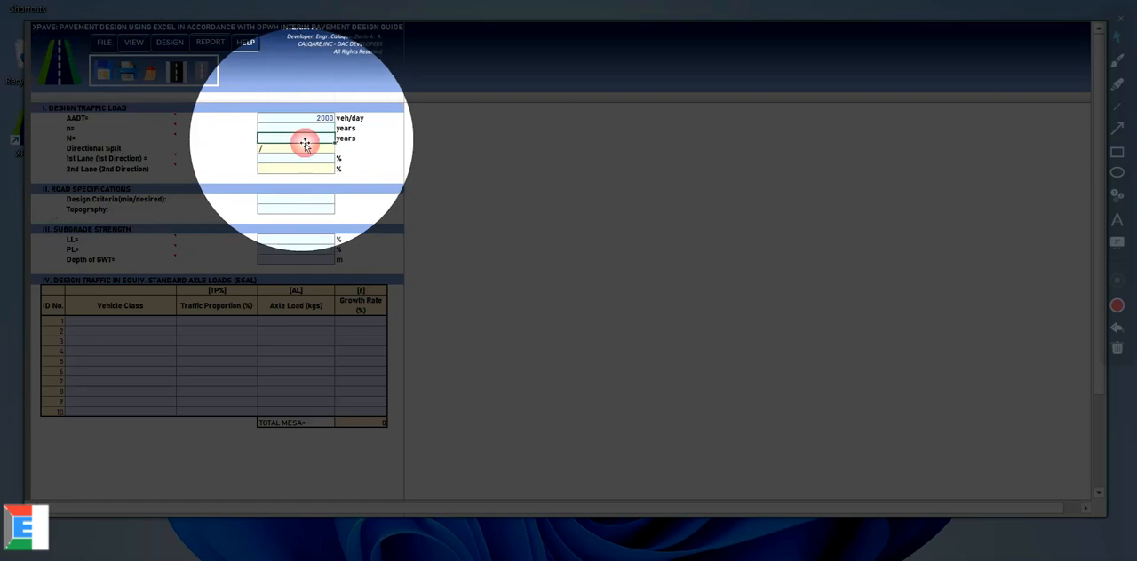
click(305, 128)
click(301, 137)
mouse_move(165, 137)
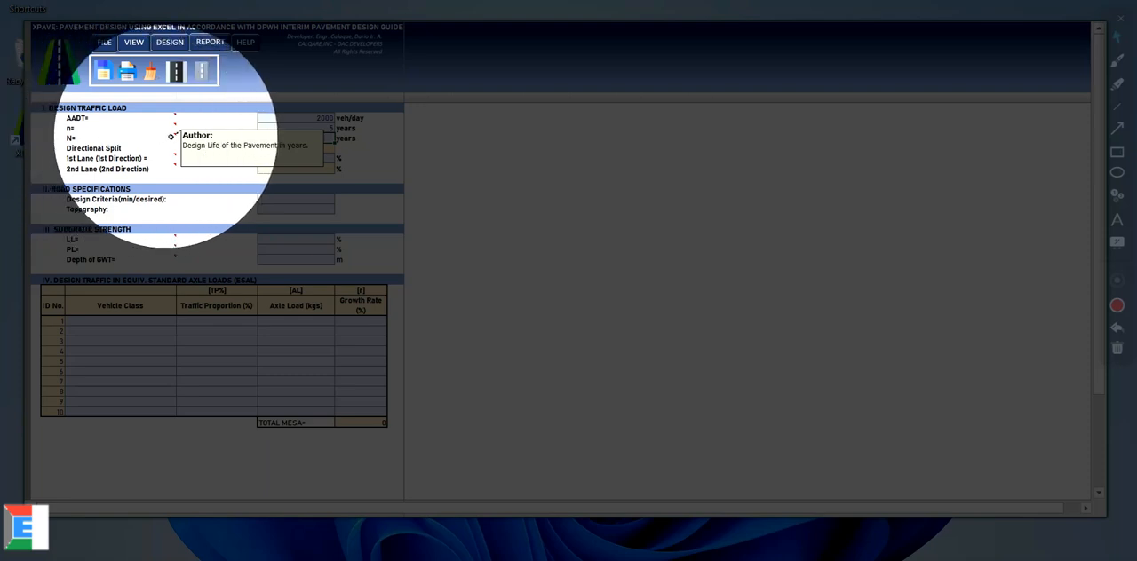
click(307, 129)
click(305, 138)
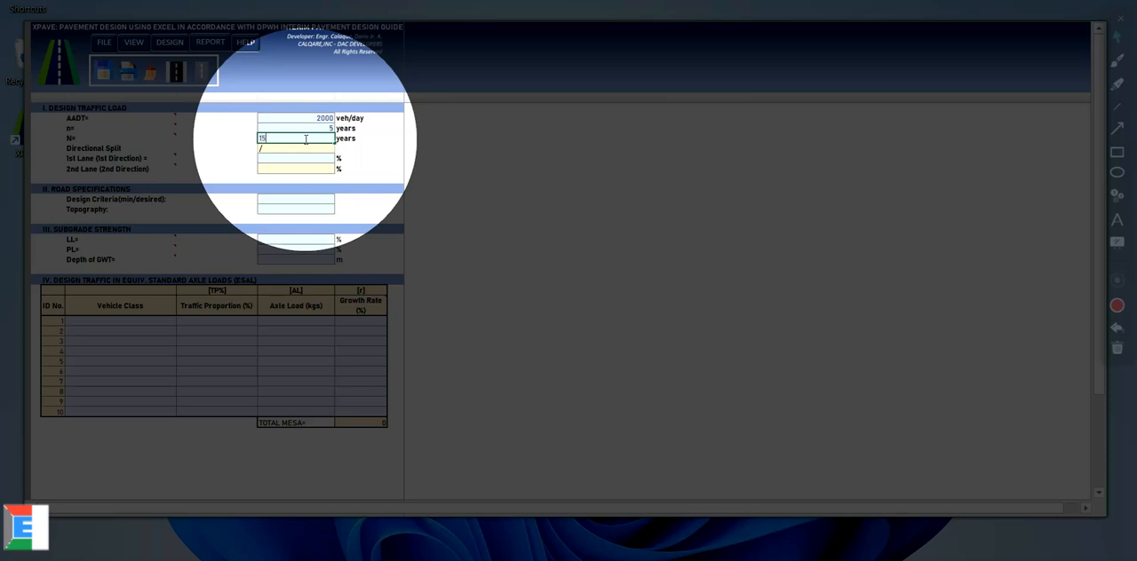
text(15)
Step: Set the 1st lane (1st direction) share of the directional split to 50%
click(297, 158)
mouse_move(125, 160)
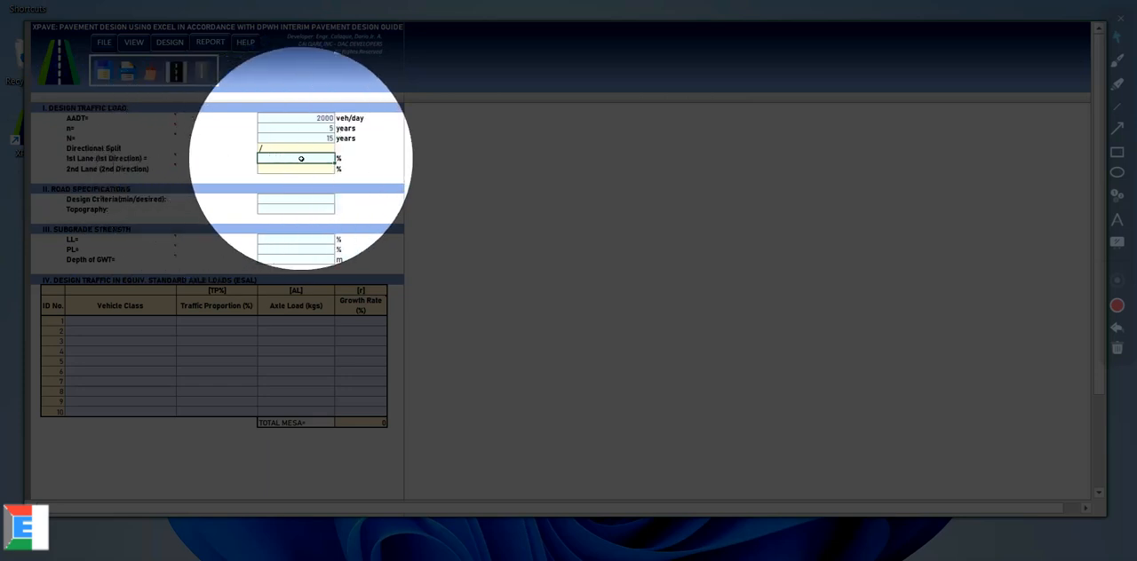
text(5)
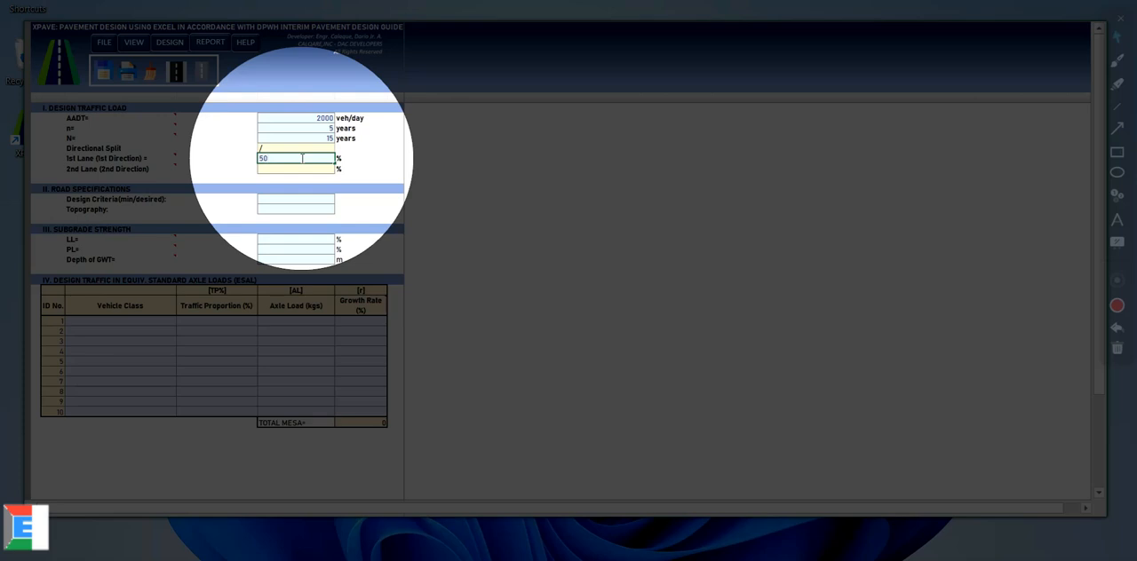
text(0)
click(300, 139)
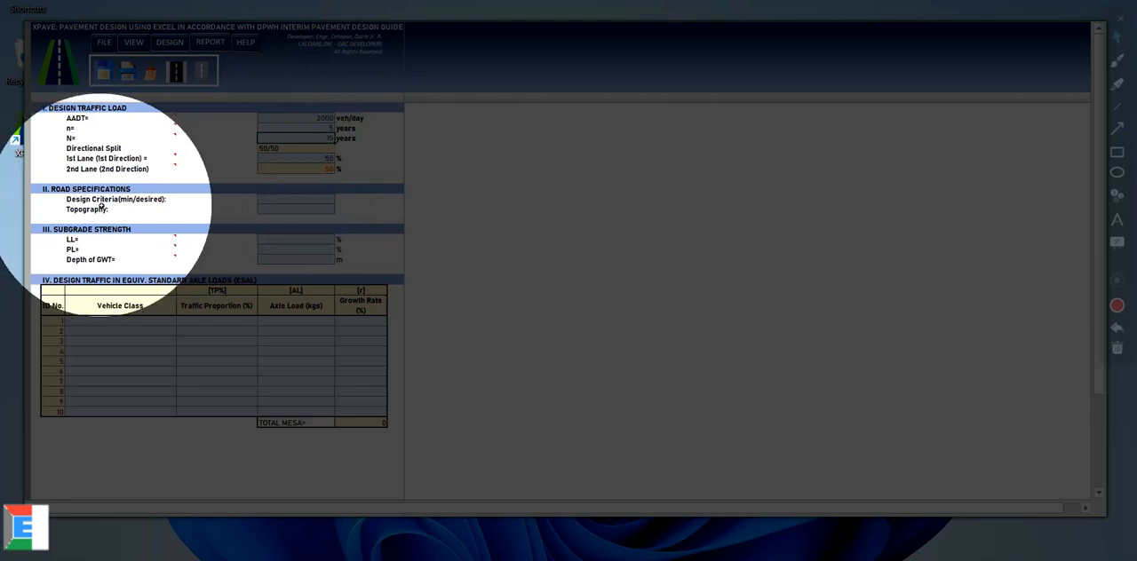
Step: Set the road specifications to Minimum design criteria and Rolling Topography
click(311, 199)
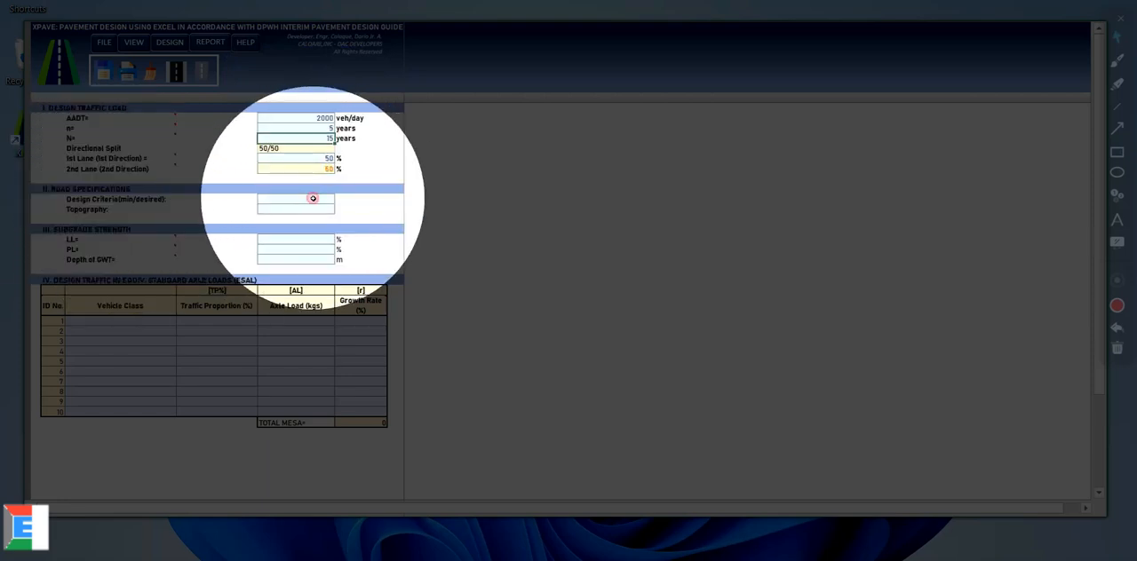
click(341, 199)
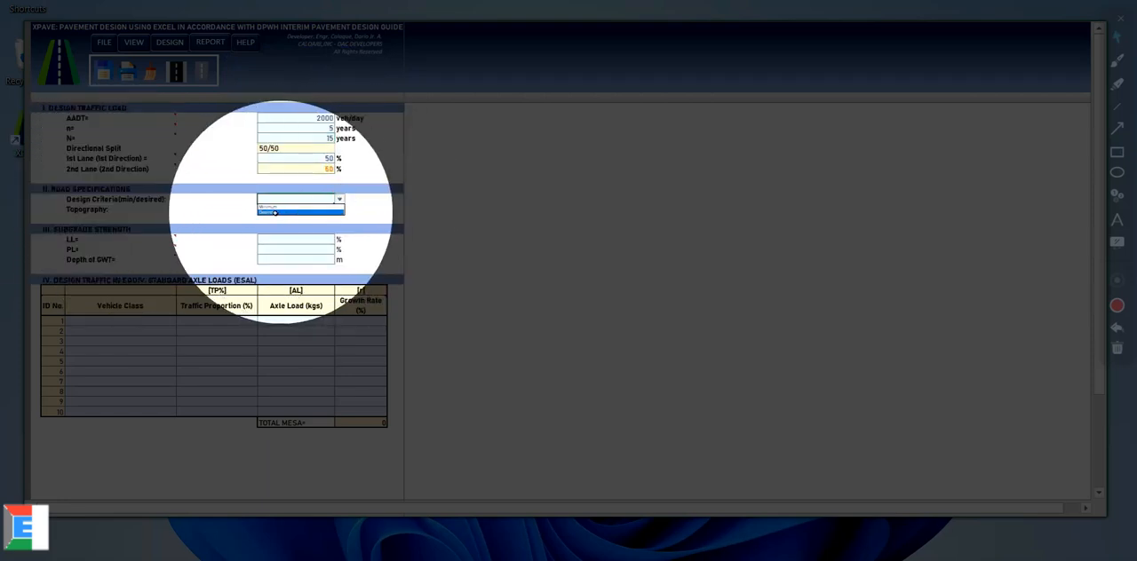
click(274, 208)
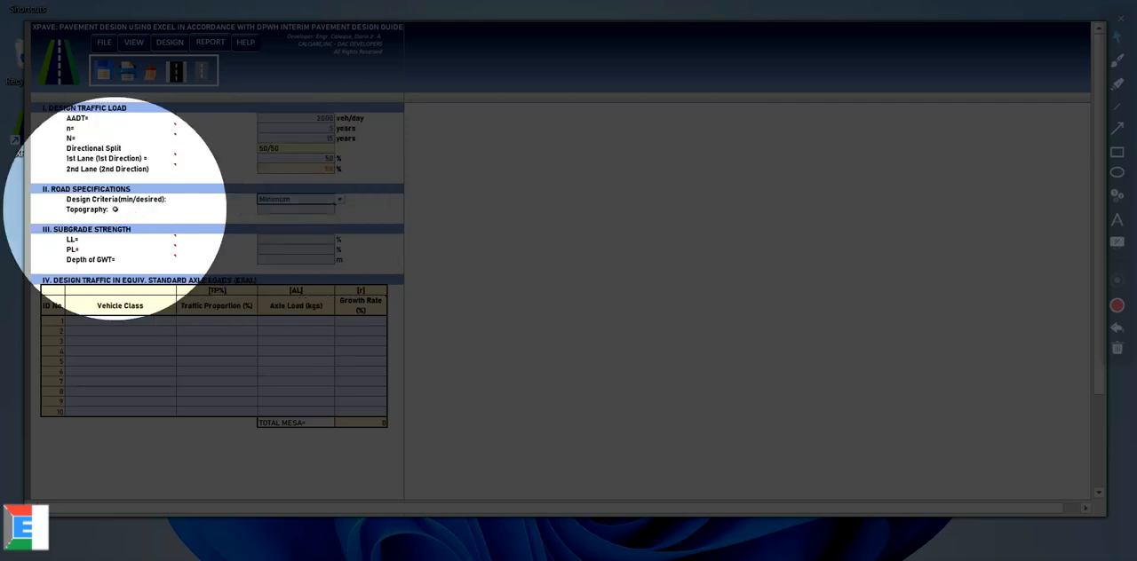
click(289, 211)
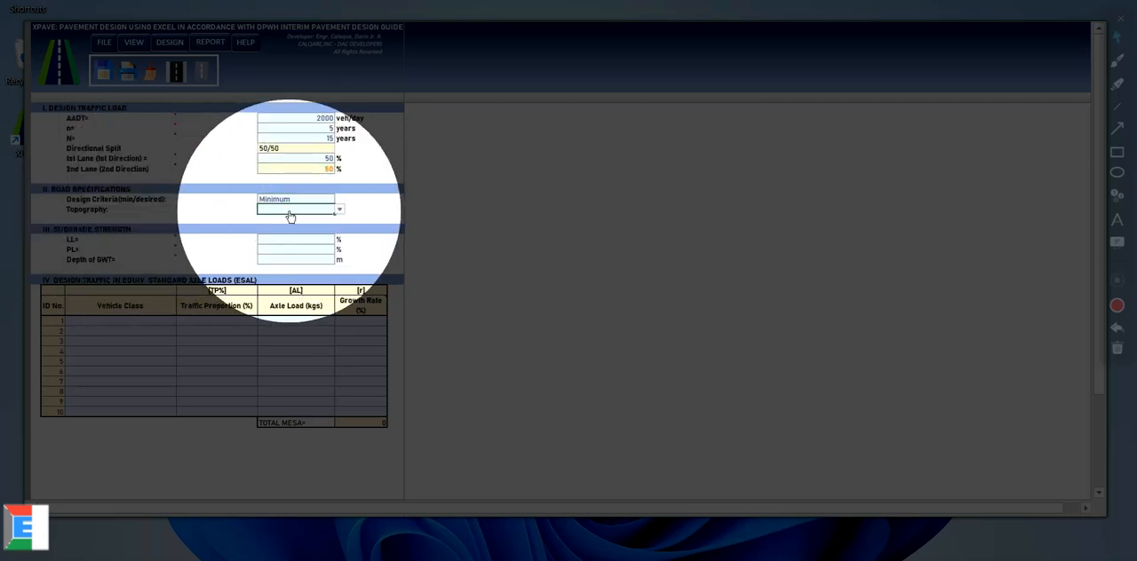
click(340, 212)
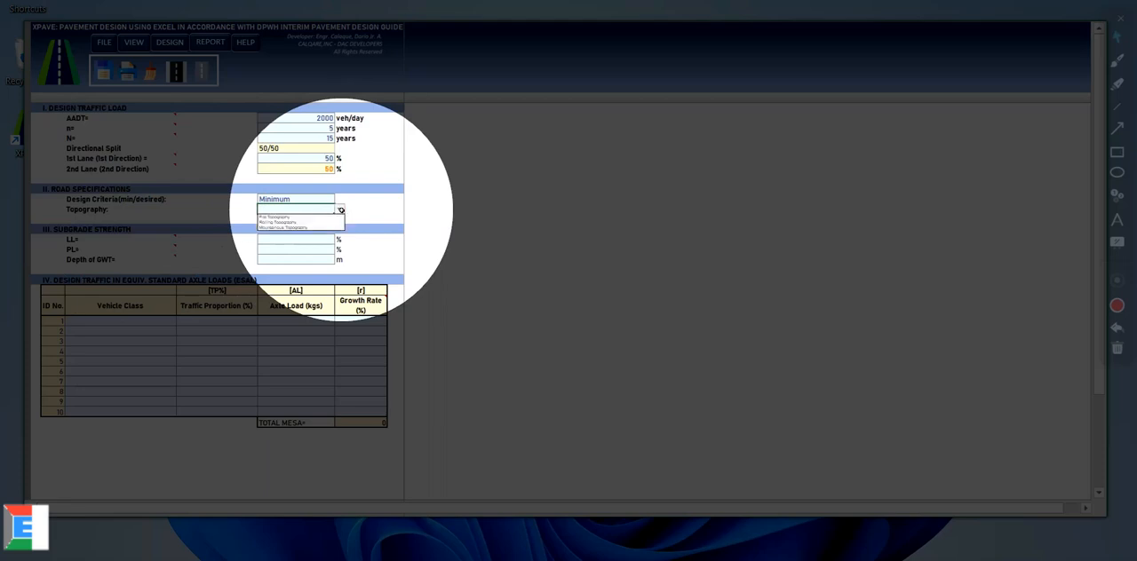
click(280, 223)
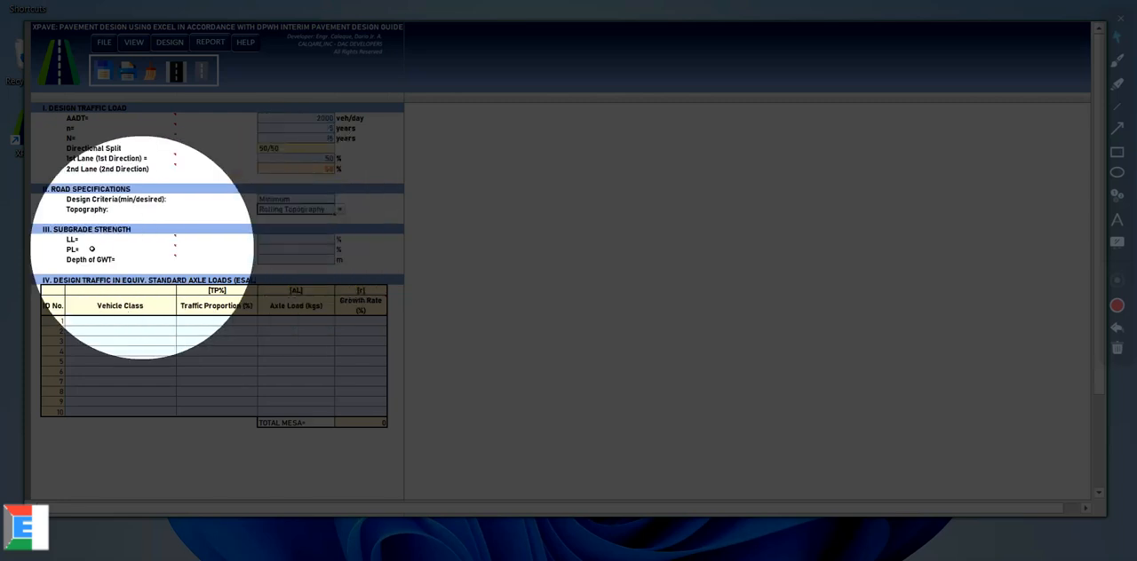
Step: Set the subgrade's liquid limit (LL) to 45% and plastic limit (PL) to 25%
mouse_move(105, 242)
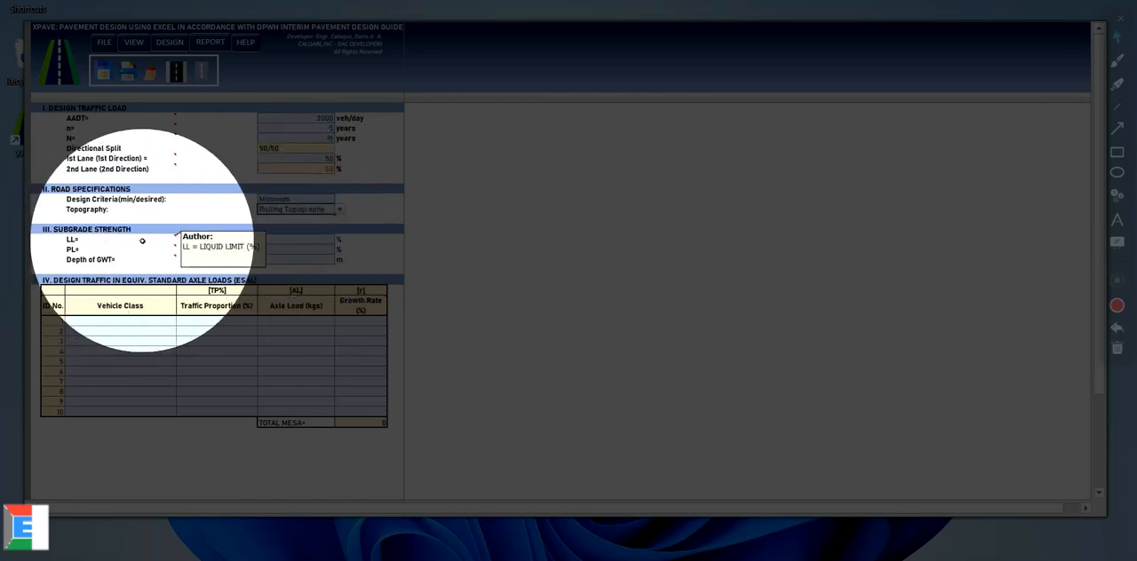
click(284, 239)
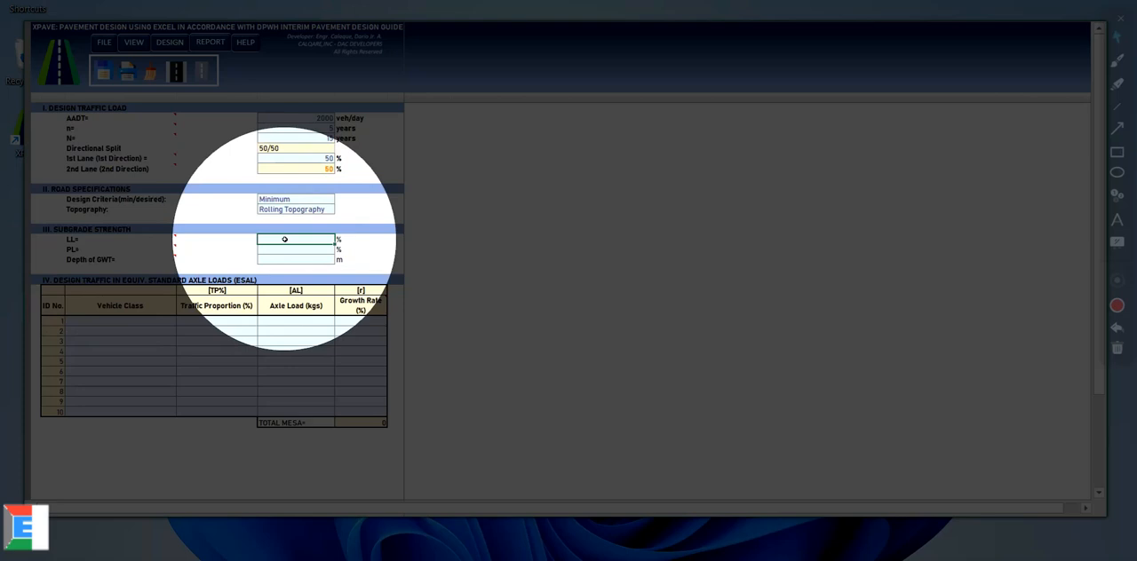
text(45)
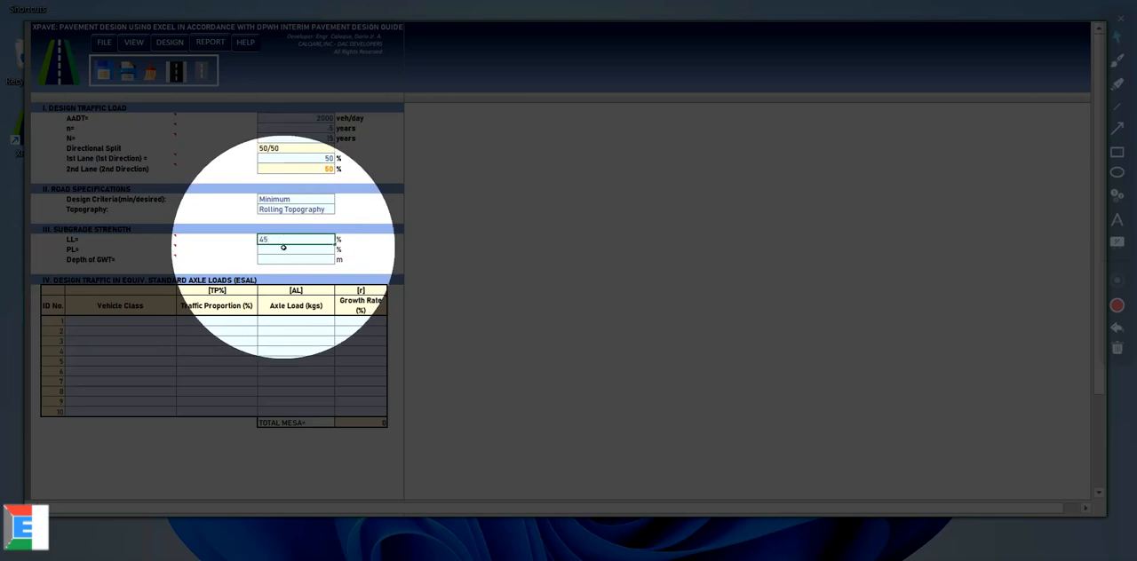
click(282, 250)
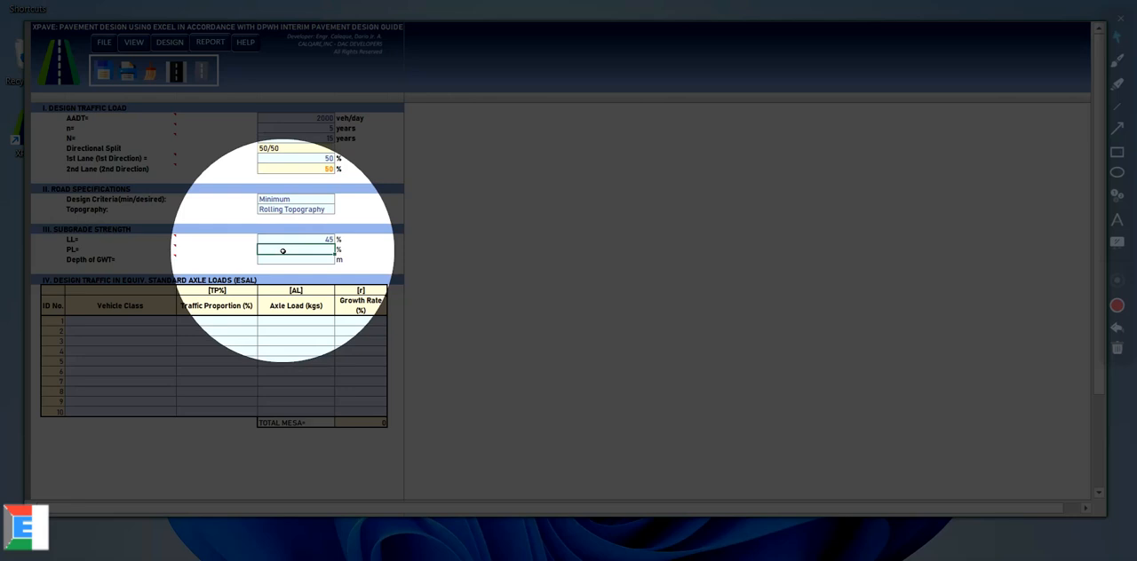
text(25)
Step: Set the depth of GWT to 2 m in the subgrade strength section
click(284, 258)
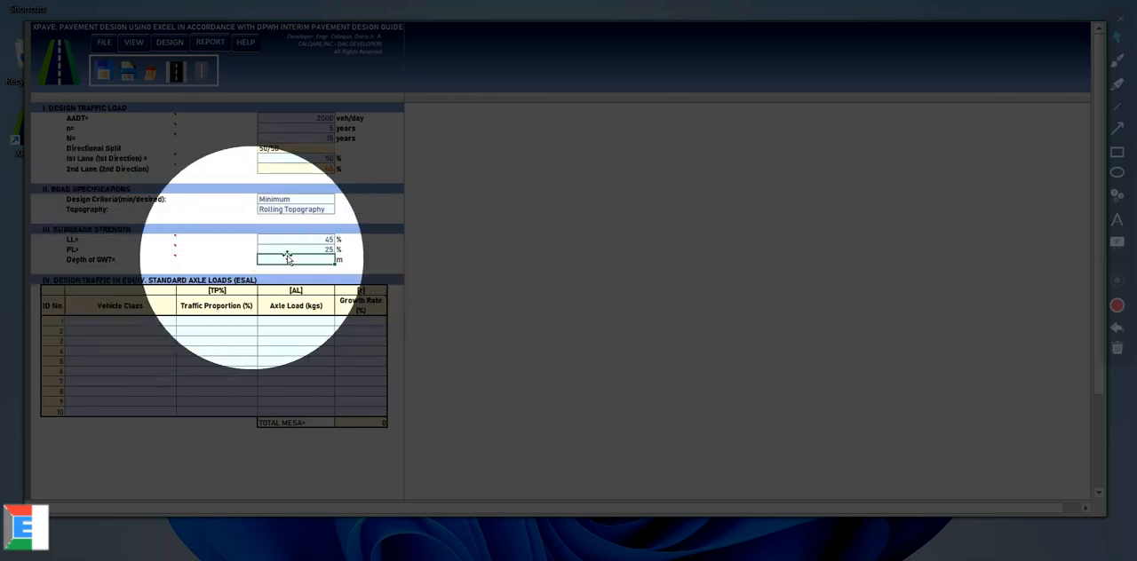
mouse_move(127, 254)
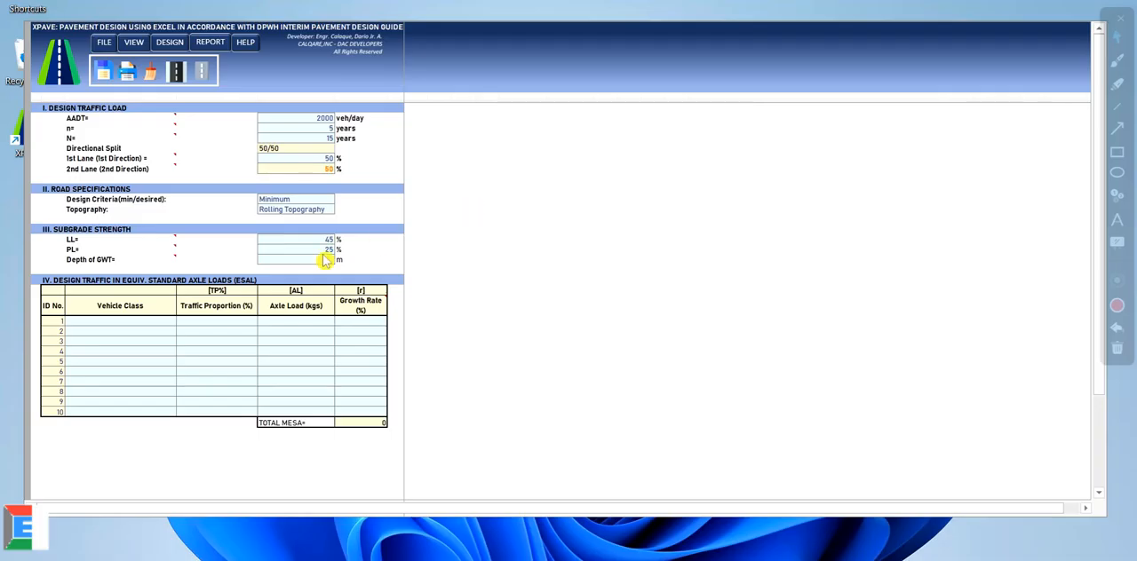
click(145, 258)
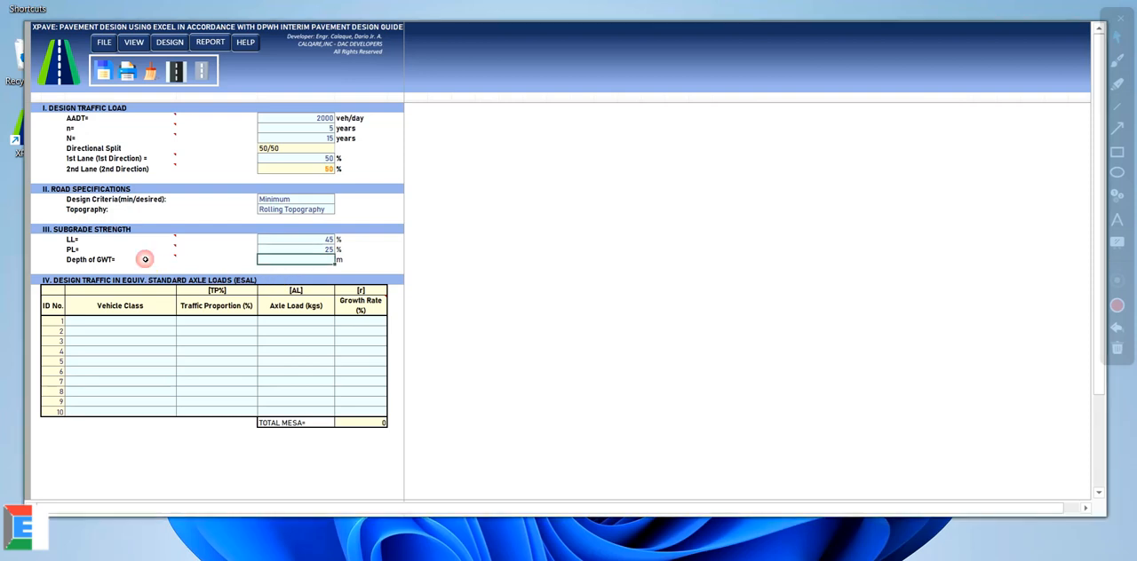
mouse_move(138, 257)
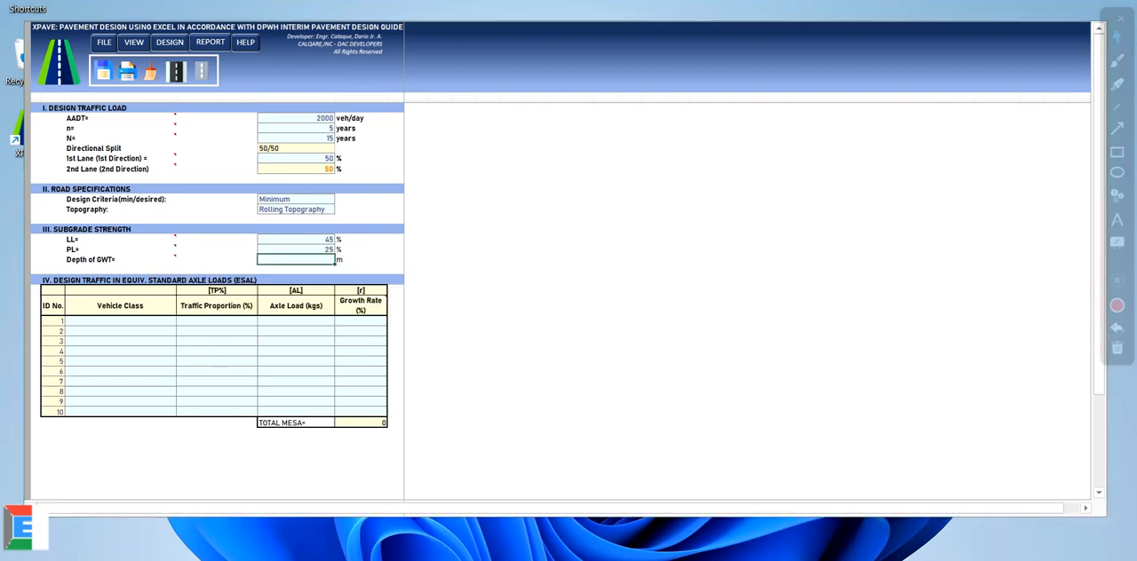
key(F4)
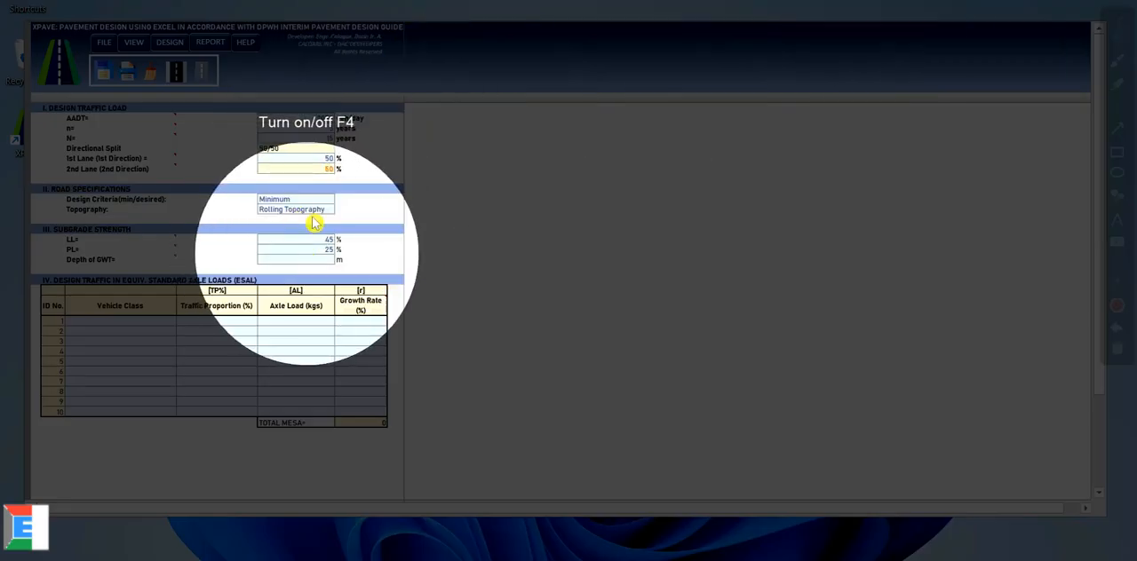
click(317, 259)
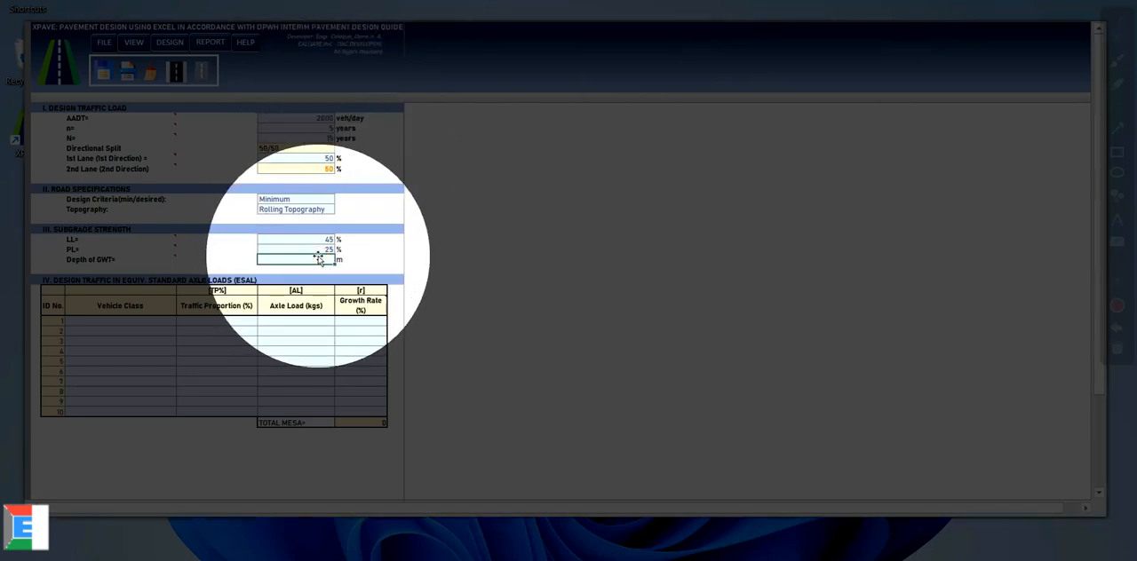
text(2)
click(312, 241)
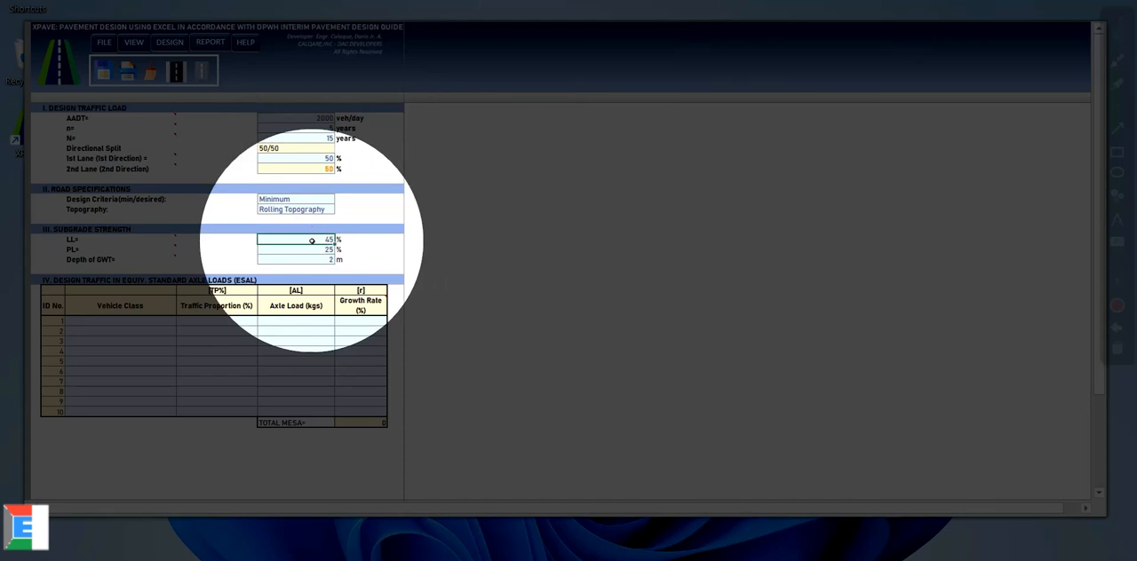
Step: Assign the vehicle classes Trucks, Buses and Jeepneys to rows 1 to 3 of the ESAL table
click(109, 324)
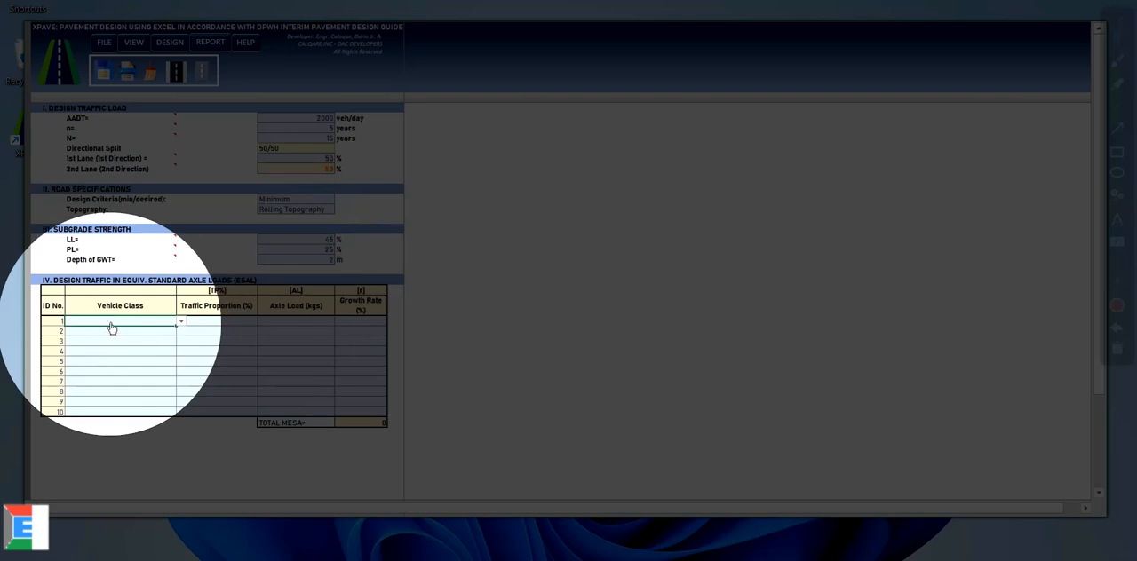
click(182, 323)
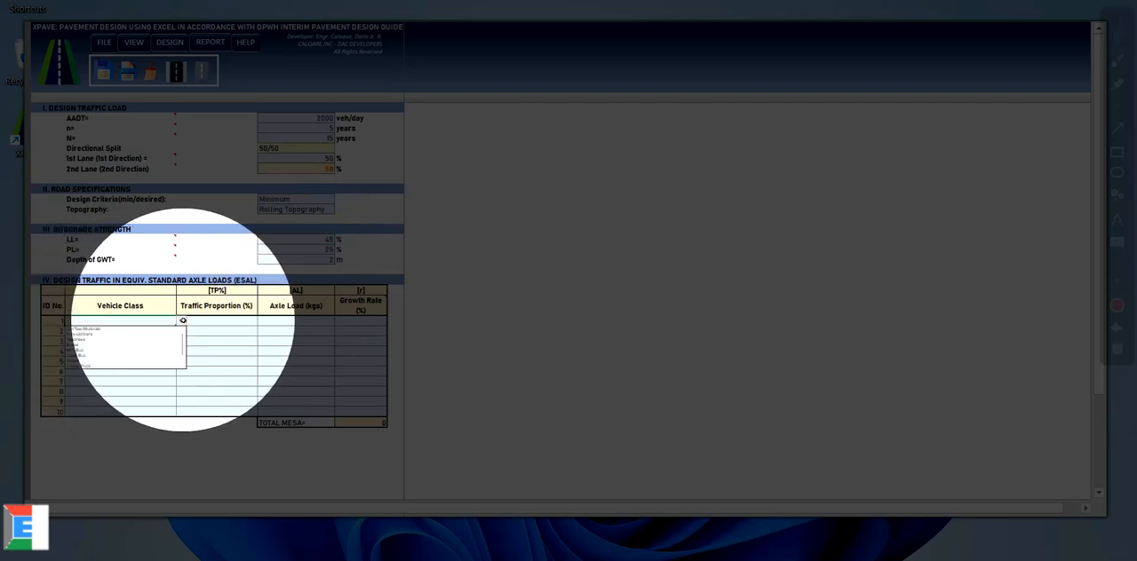
click(91, 361)
click(128, 333)
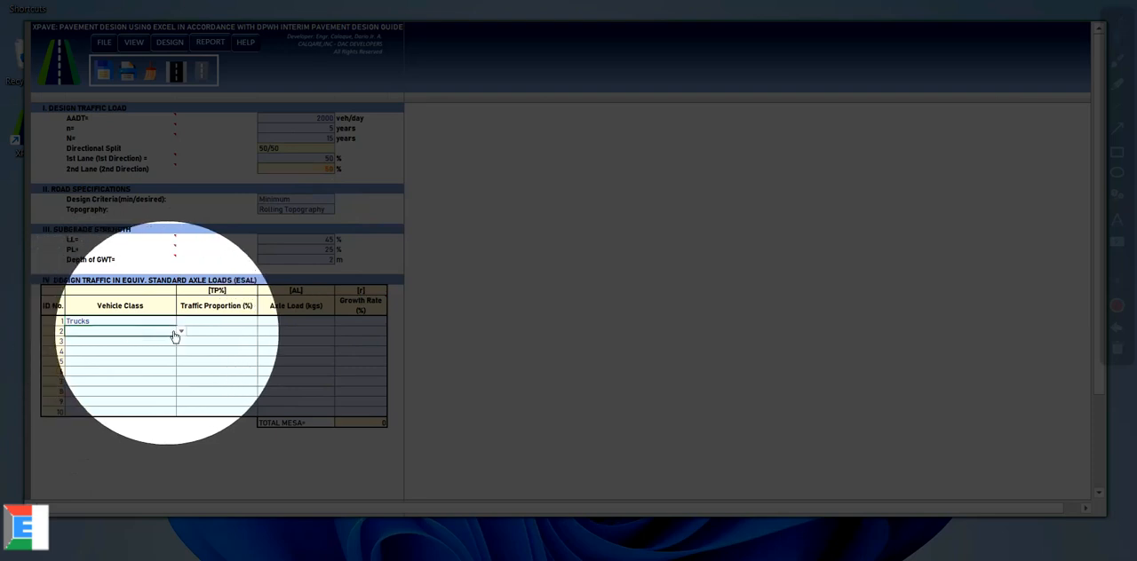
click(181, 331)
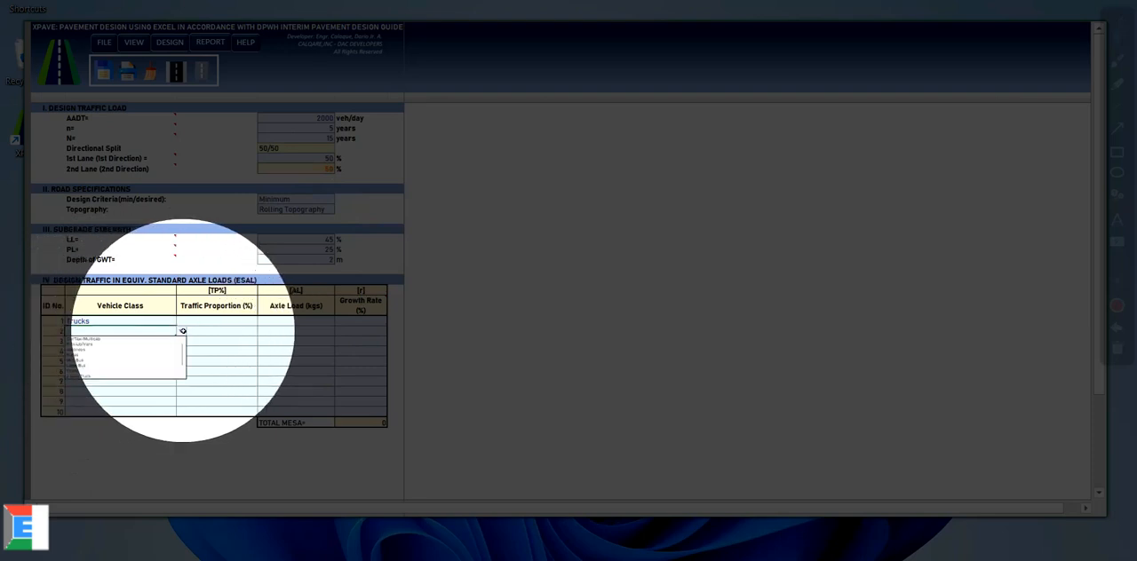
click(88, 354)
click(181, 341)
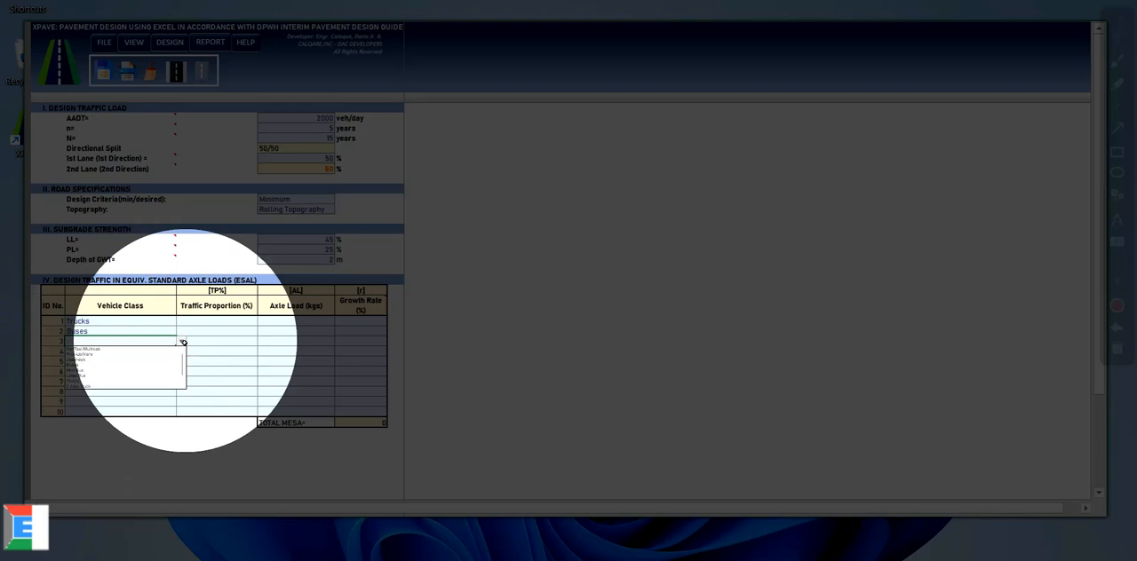
click(97, 360)
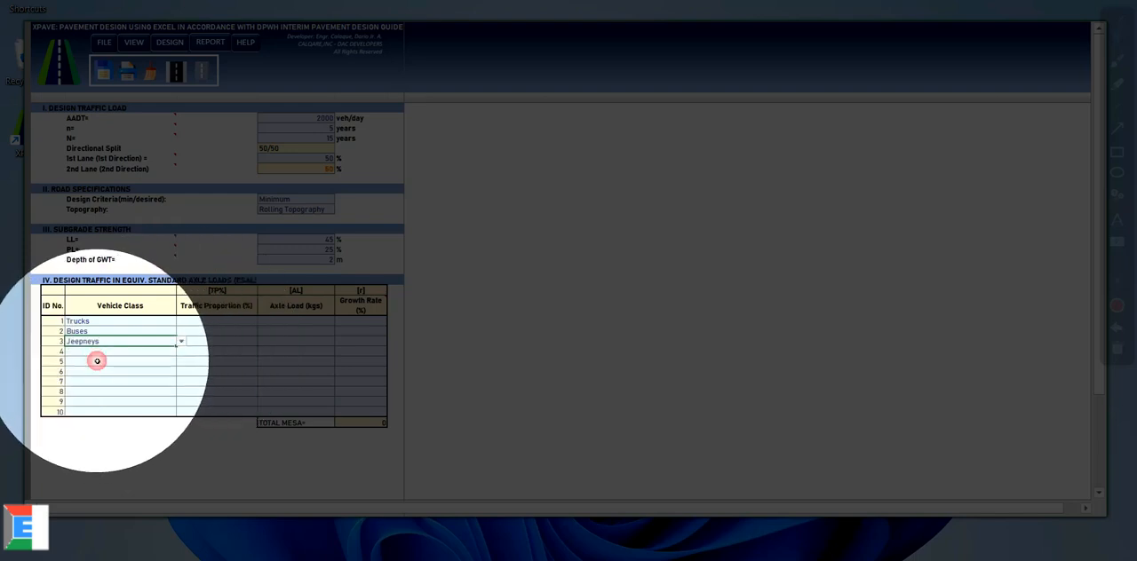
Step: Enter traffic proportions of 10% for trucks, 20% for buses and 30% for jeepneys
click(214, 321)
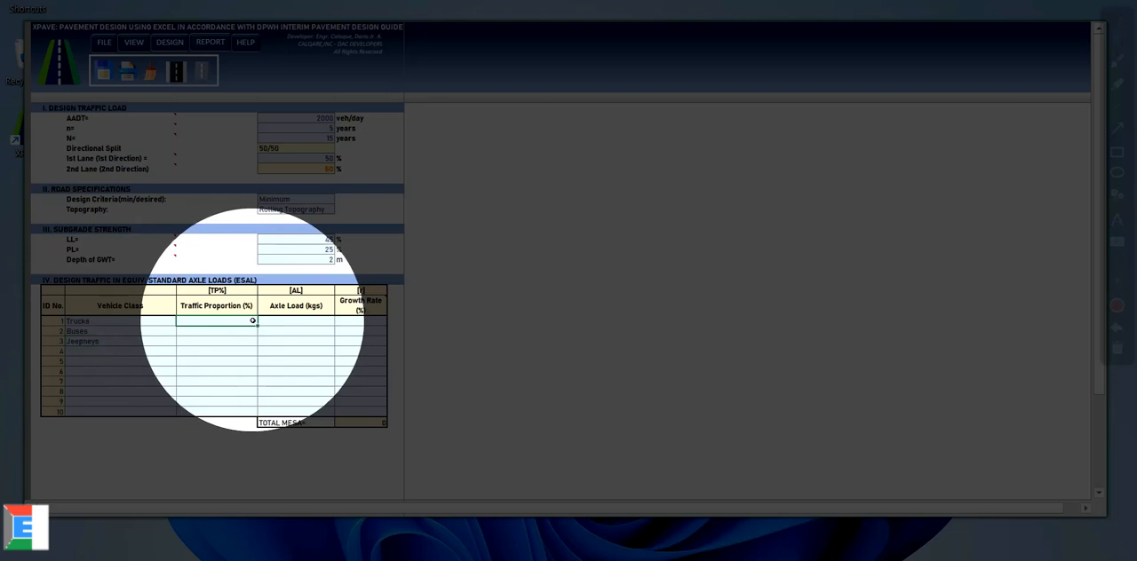
text(10)
click(235, 331)
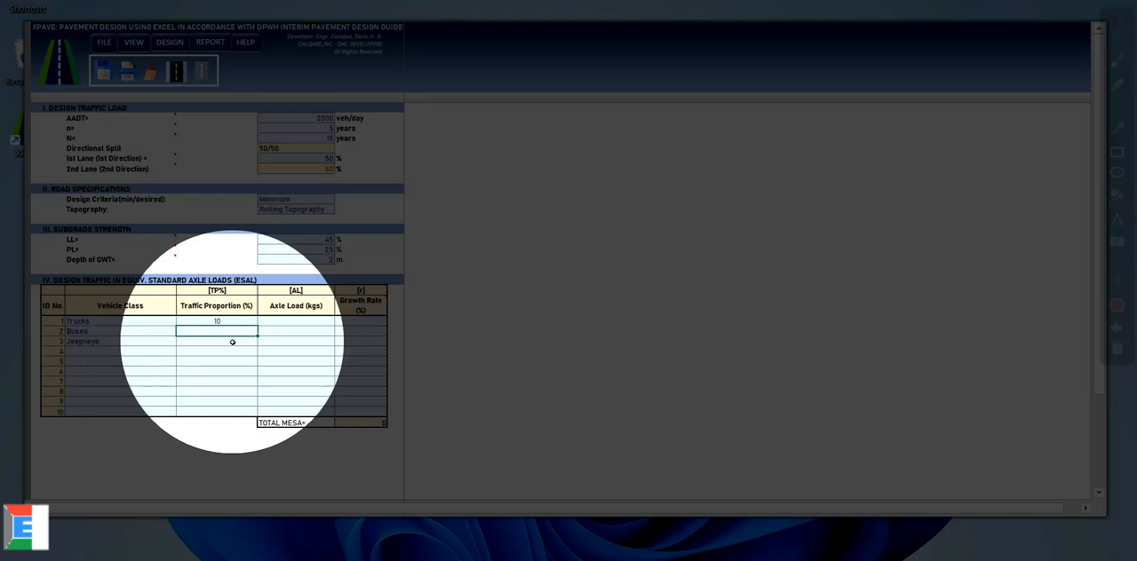
click(229, 331)
text(20)
click(221, 342)
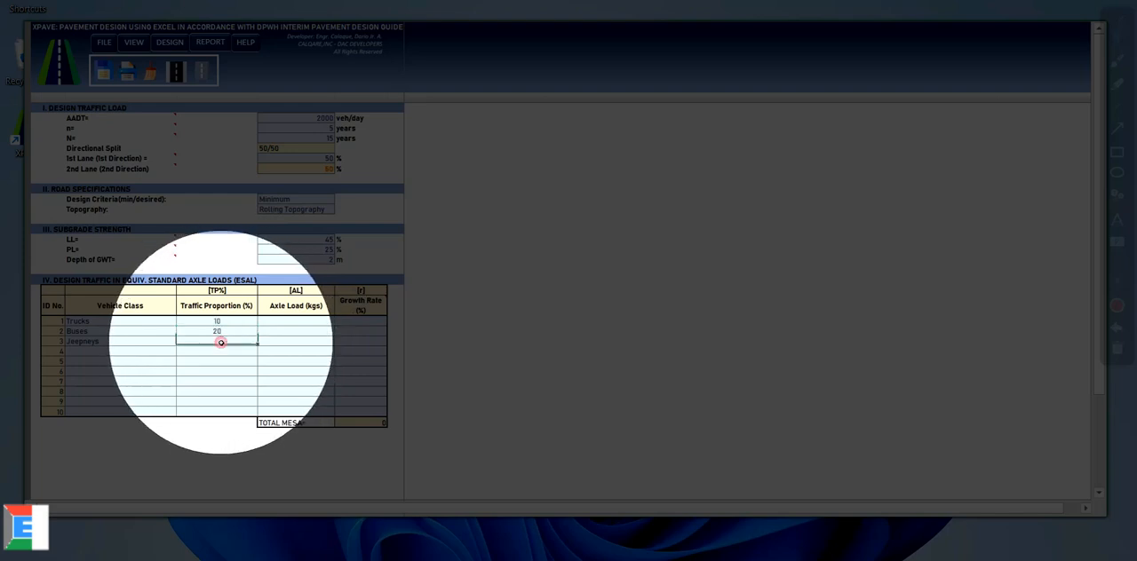
text(30)
Step: Enter axle loads of 9000 kg for trucks, 7000 kg for buses and 5000 kg for jeepneys
click(274, 320)
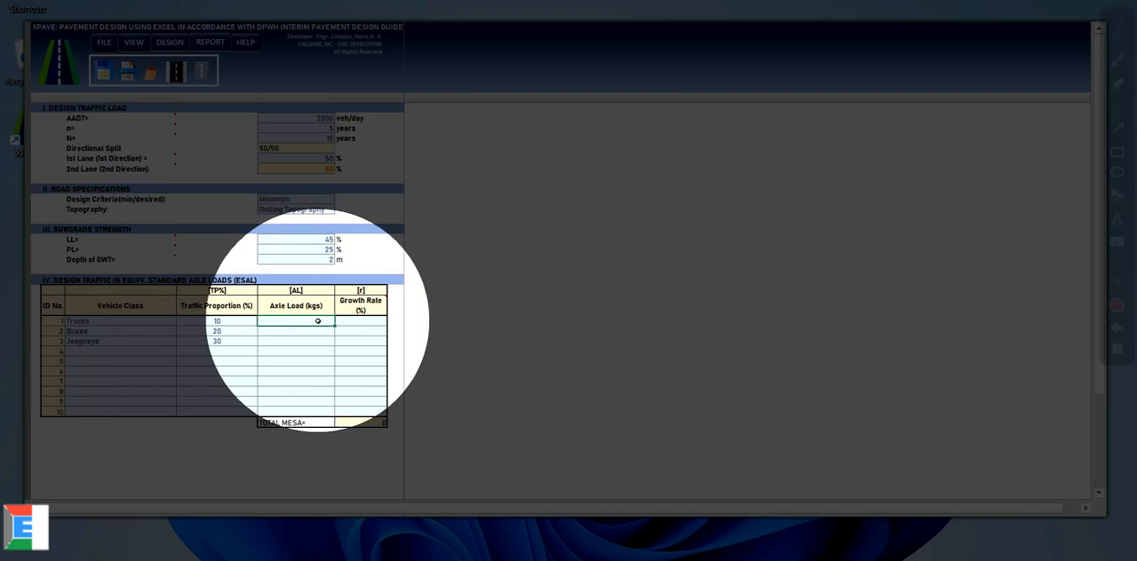
click(317, 320)
text(9000)
click(314, 330)
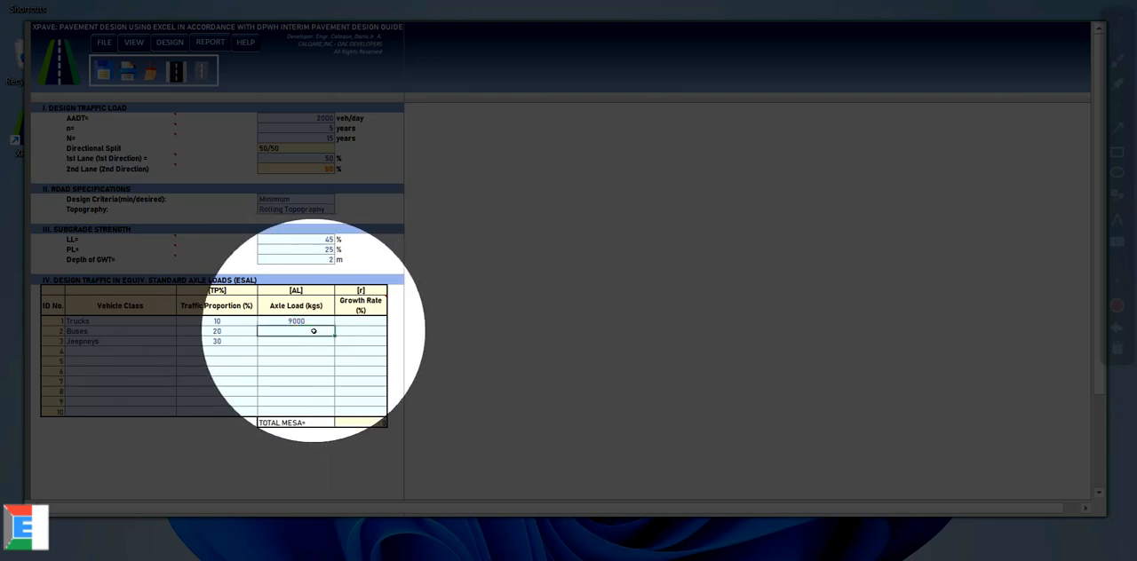
text(7000)
click(304, 341)
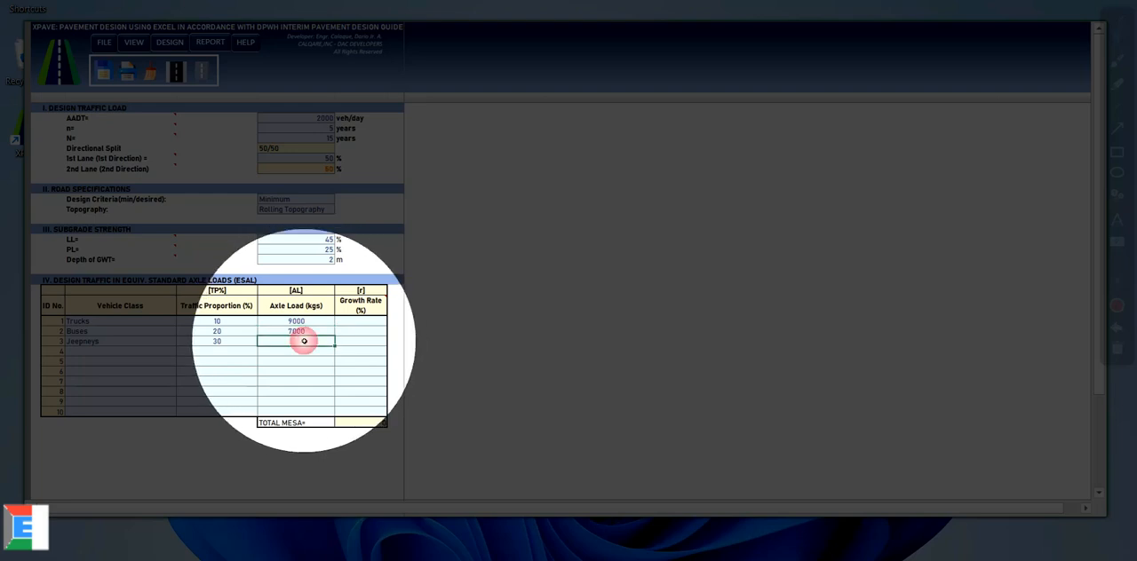
text(5000)
Step: Enter growth rates of 6% for trucks, 4% for buses and 2% for jeepneys
click(364, 321)
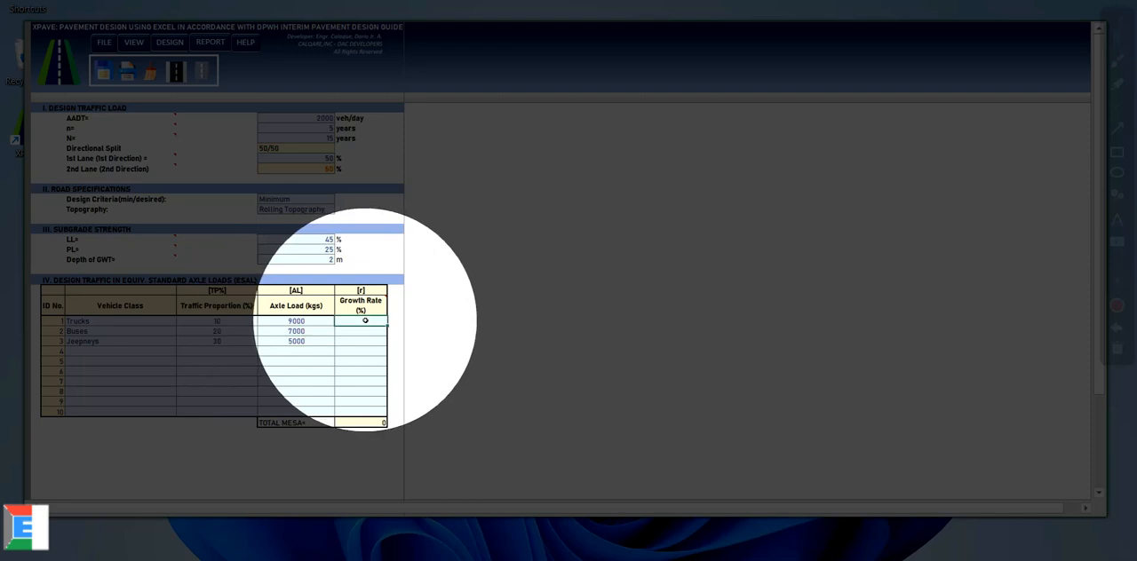
click(361, 330)
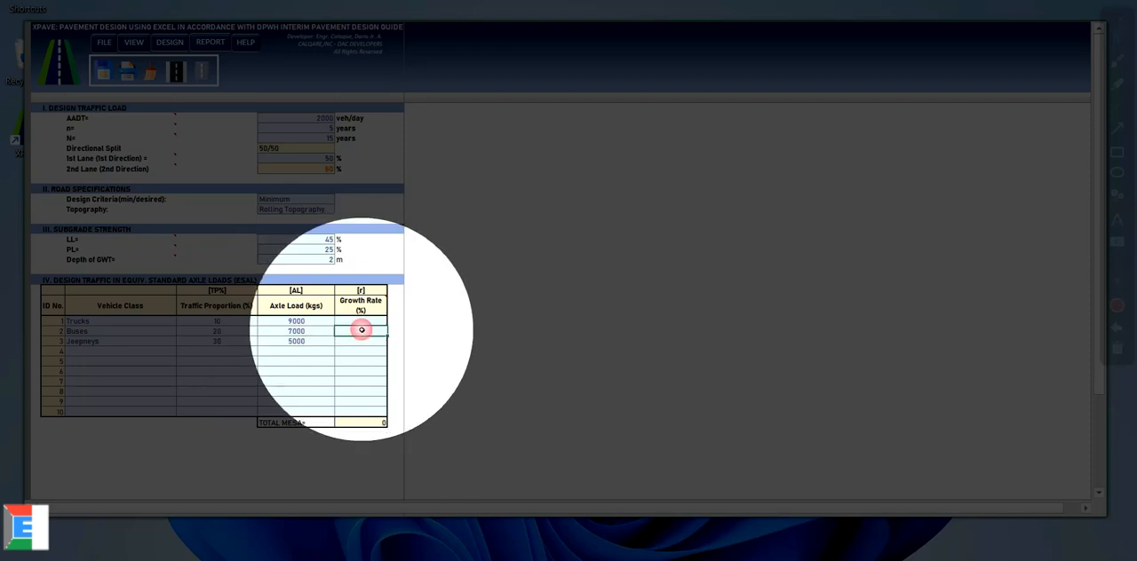
click(364, 318)
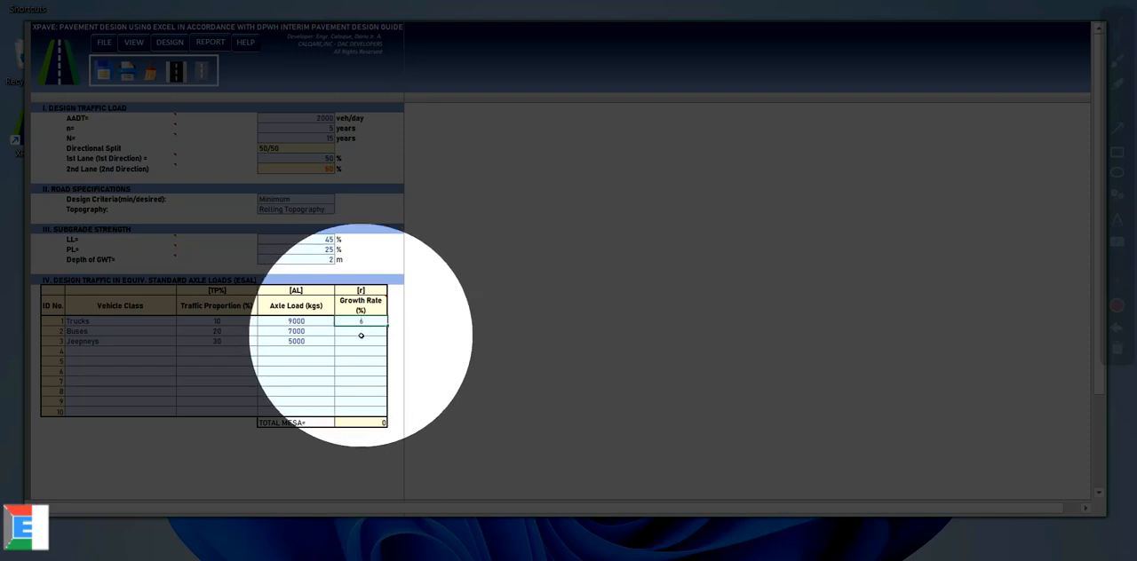
click(372, 330)
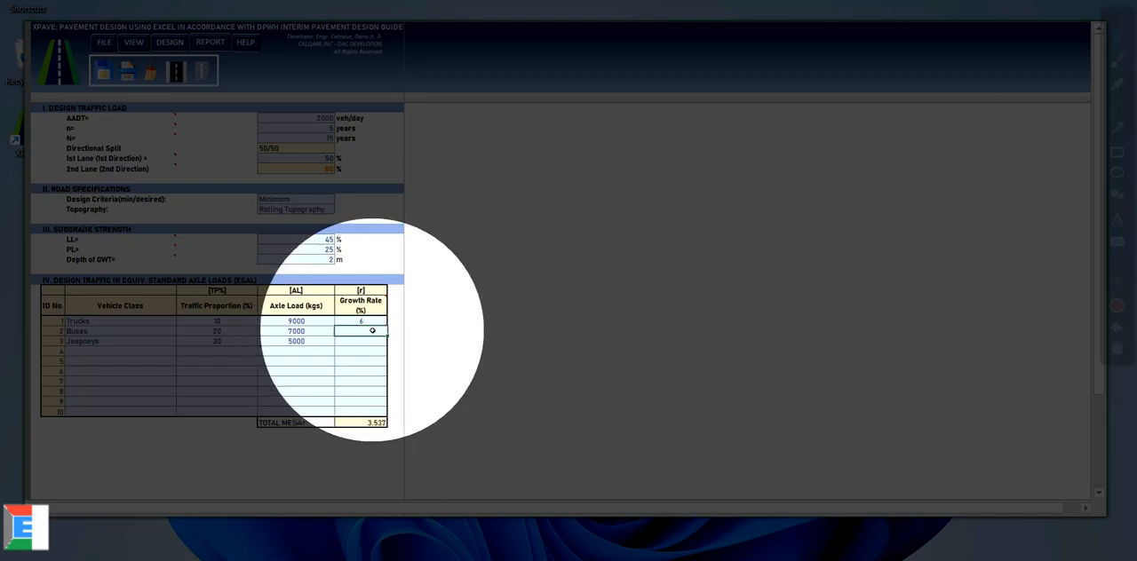
click(364, 330)
text(4)
click(364, 340)
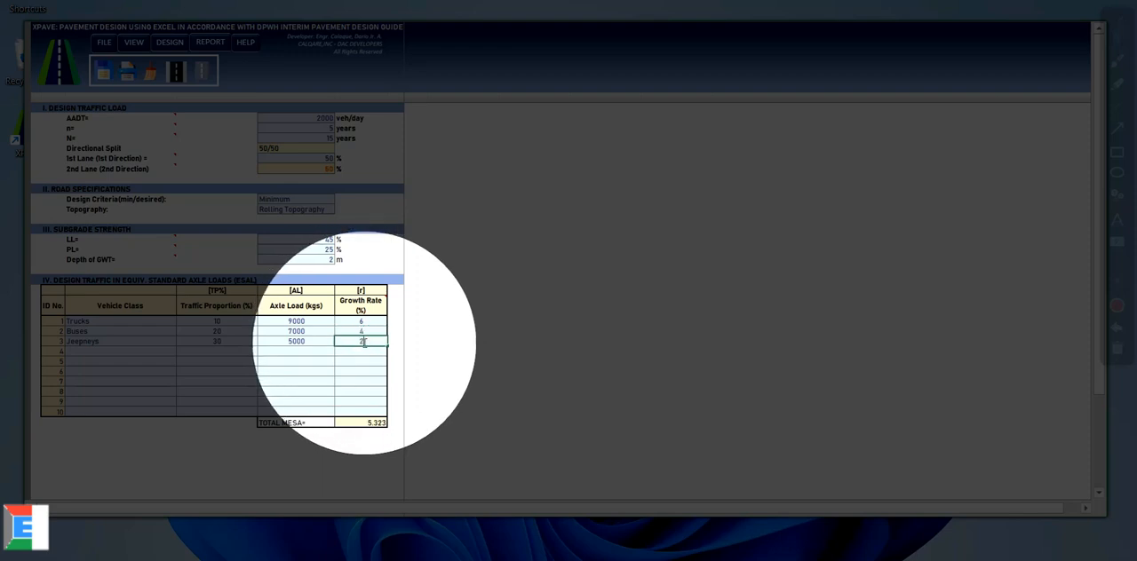
text(2)
key(Return)
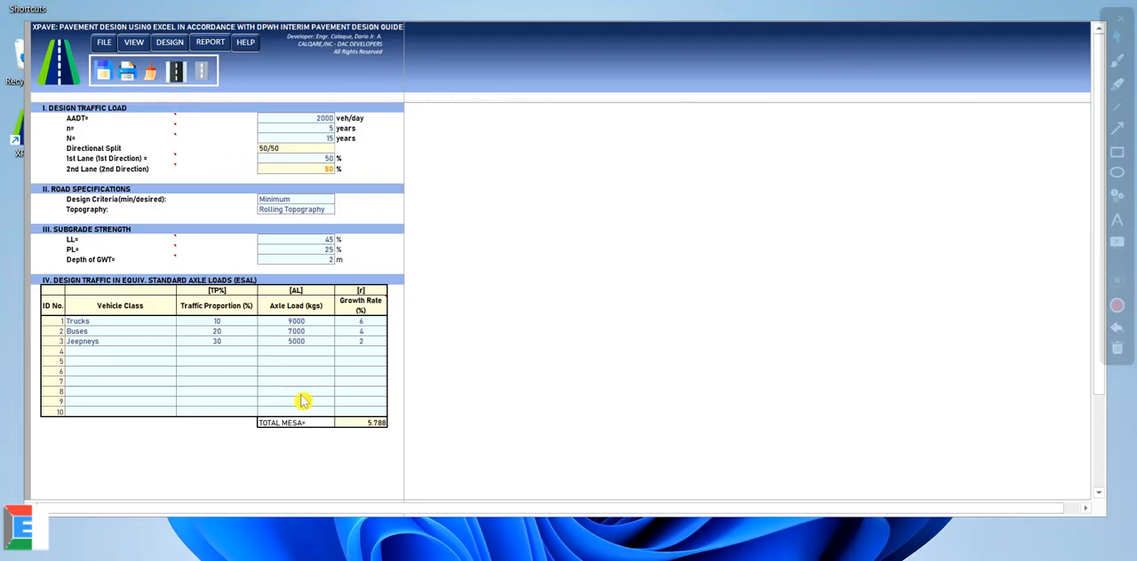
Step: Review the ESAL calculations for present and opening traffic volumes, equivalent factors, growth factors and MESA totals
click(310, 425)
click(364, 424)
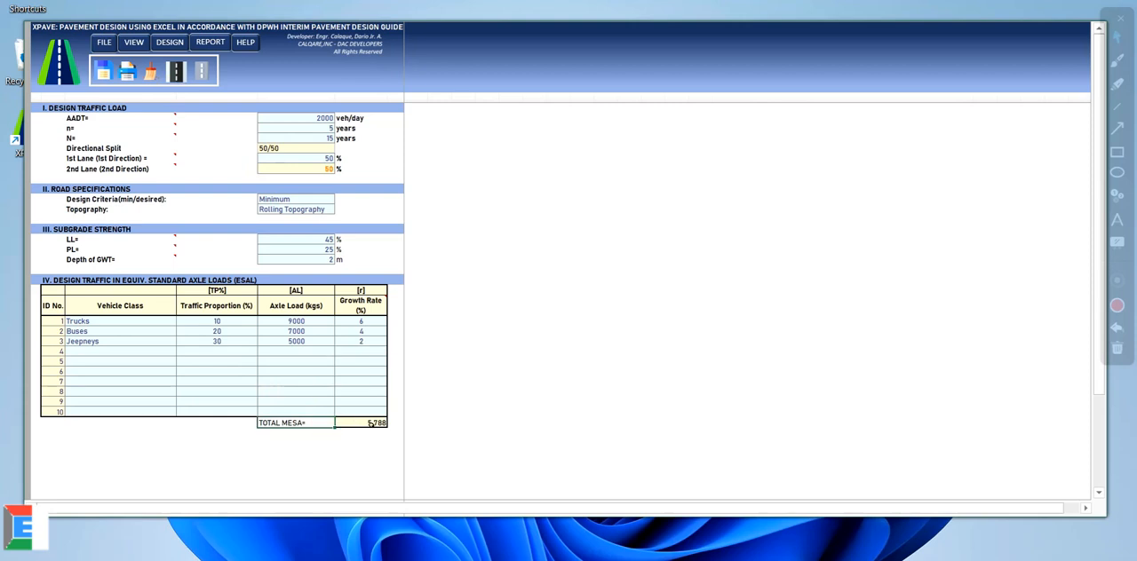
click(138, 46)
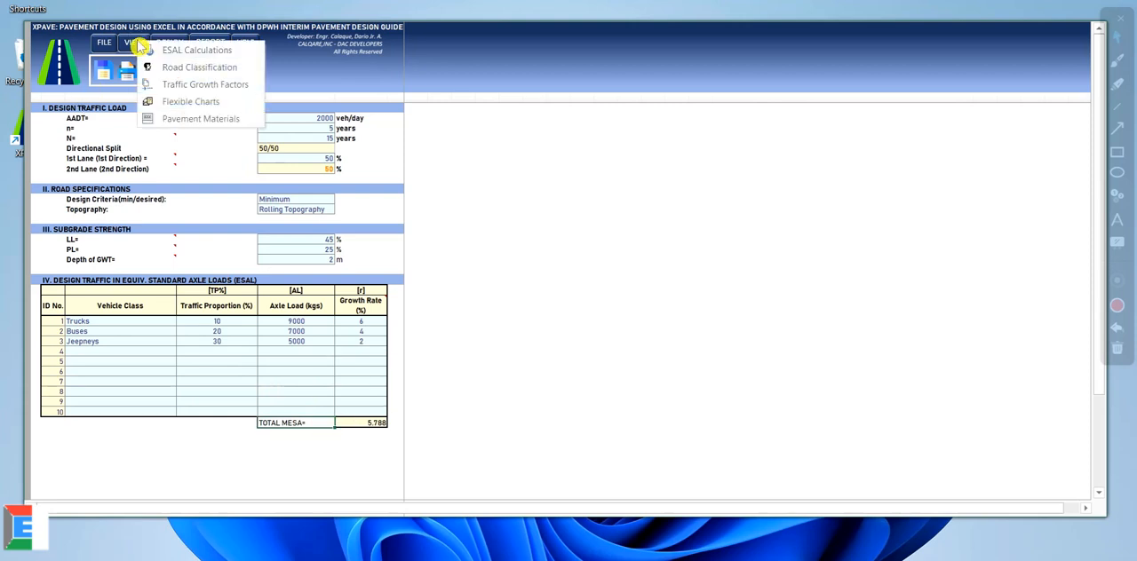
click(203, 54)
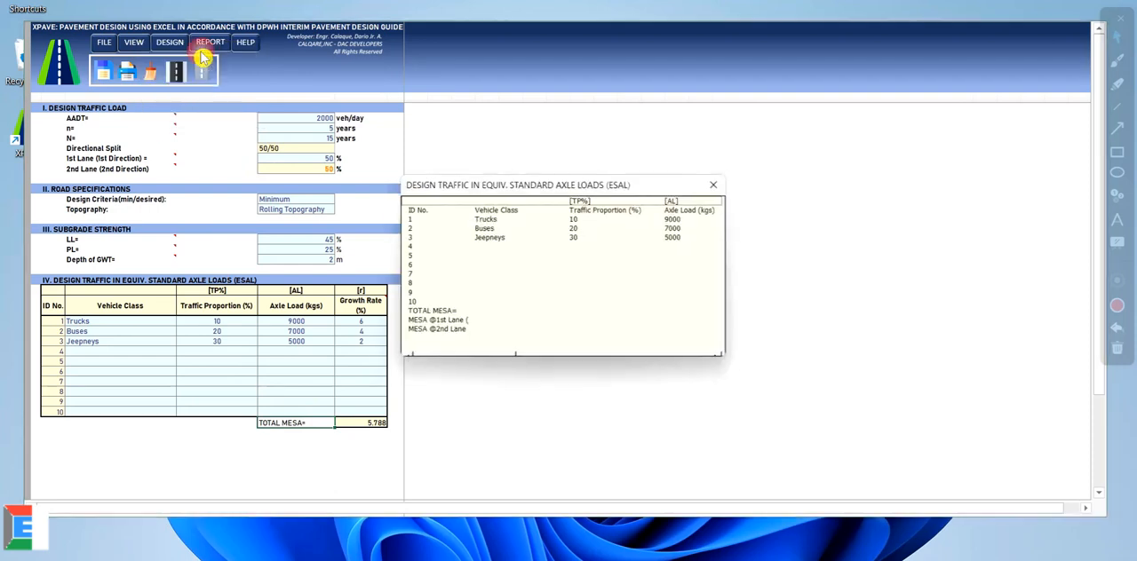
drag(464, 185, 478, 139)
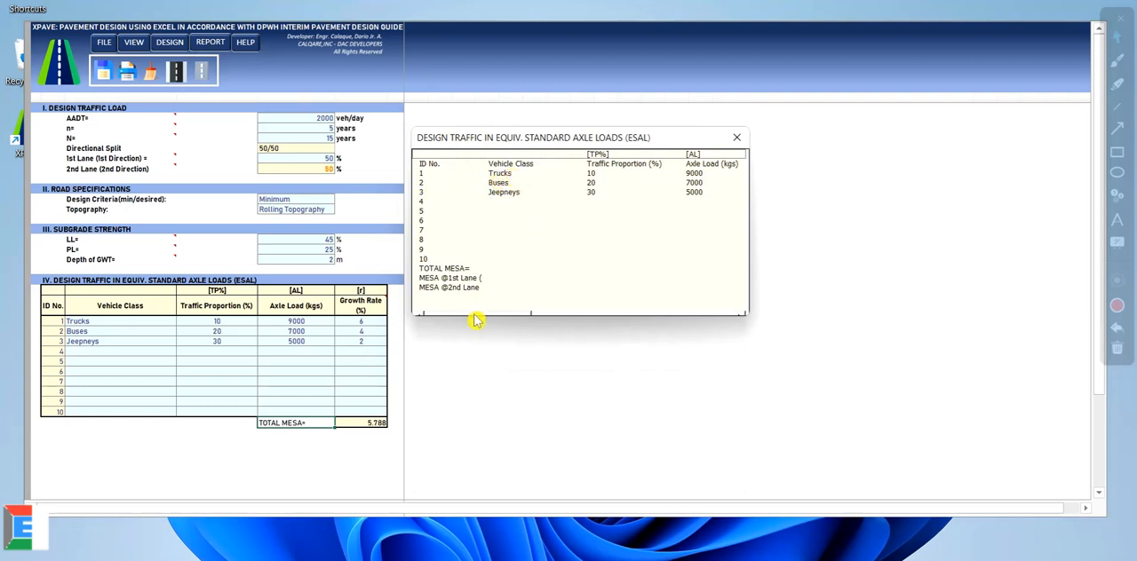
drag(476, 315, 569, 316)
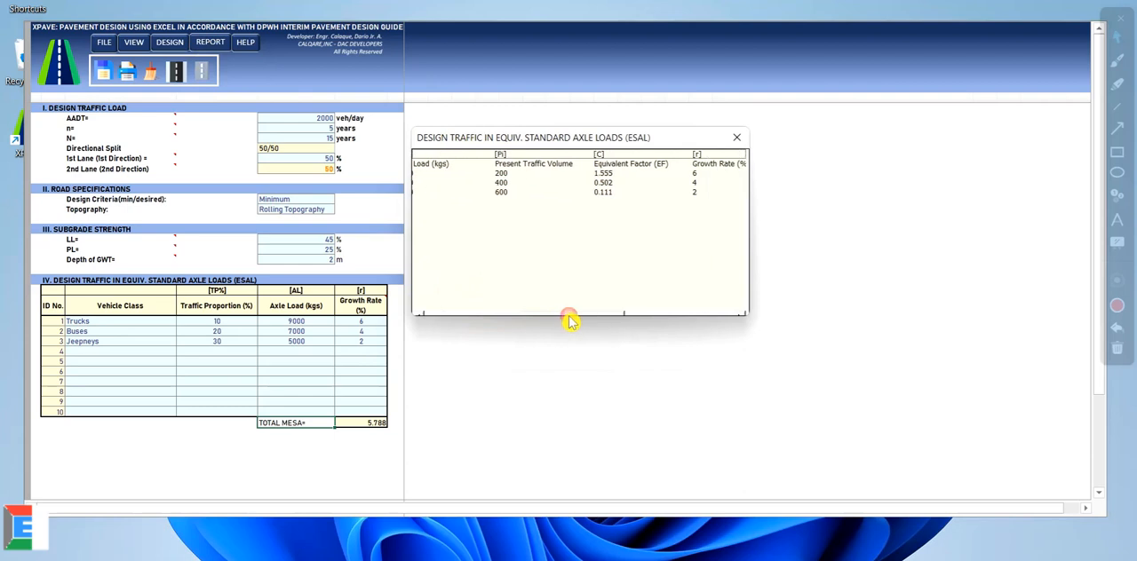
click(515, 156)
click(523, 165)
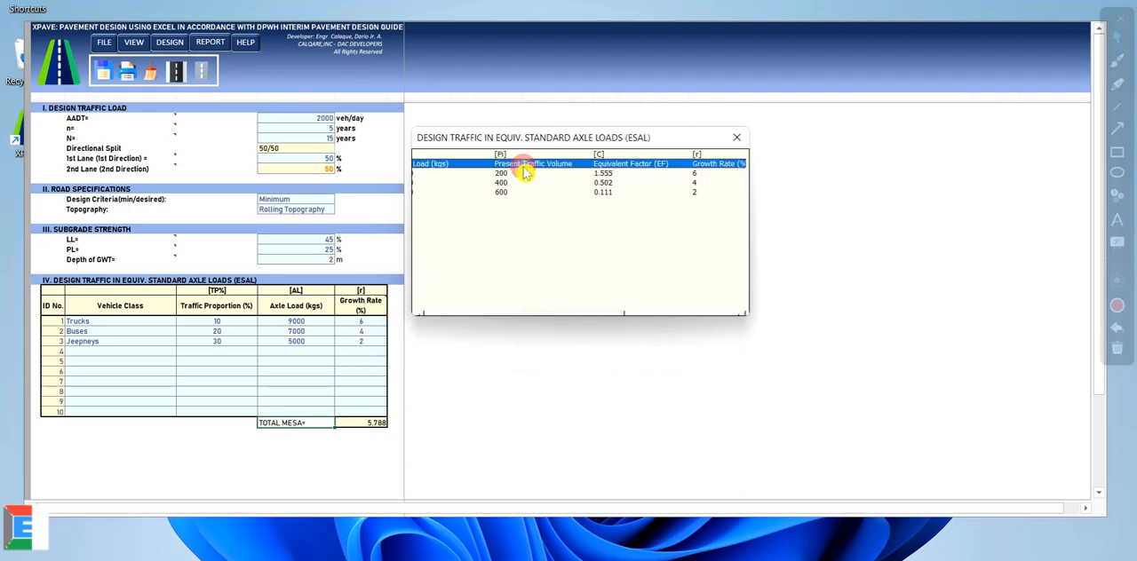
drag(578, 318, 720, 315)
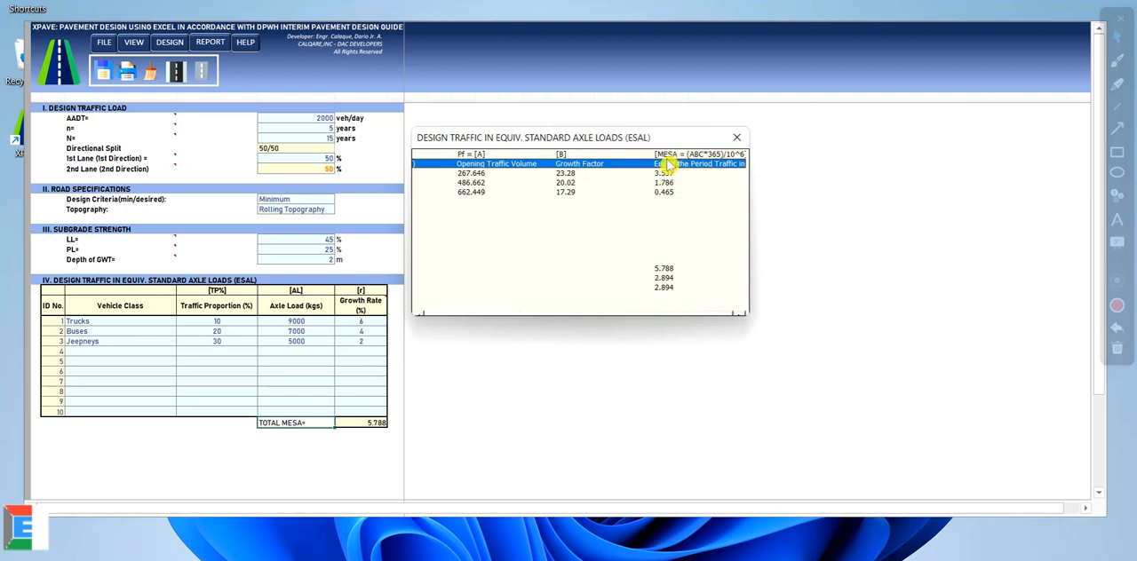
click(665, 270)
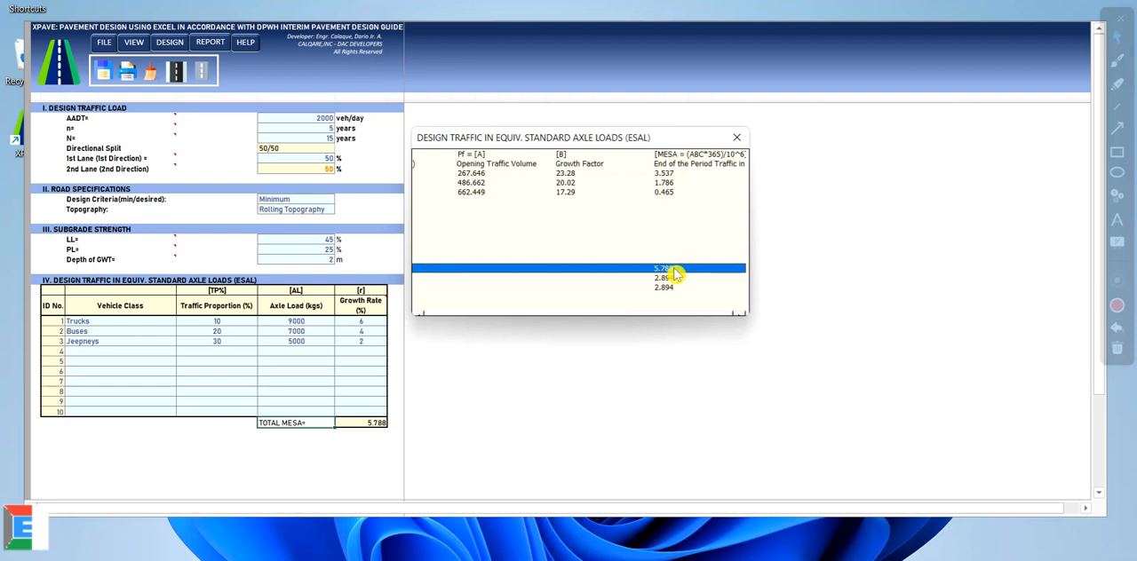
click(734, 137)
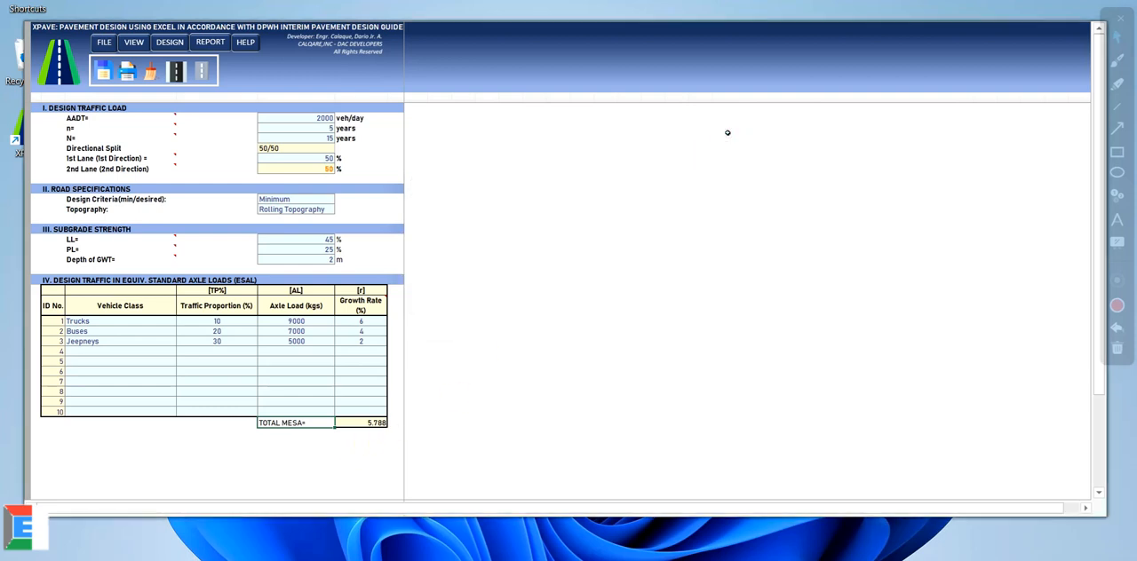
Step: Open the road classification and check its design criteria, topography, AADT and road type against Table 3-1
click(134, 43)
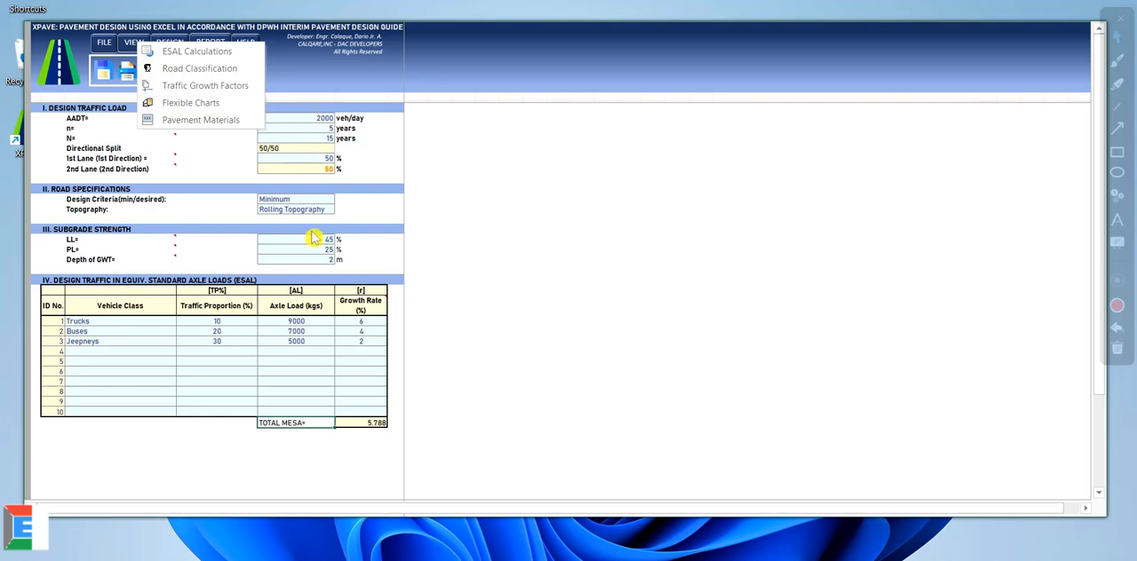
click(183, 73)
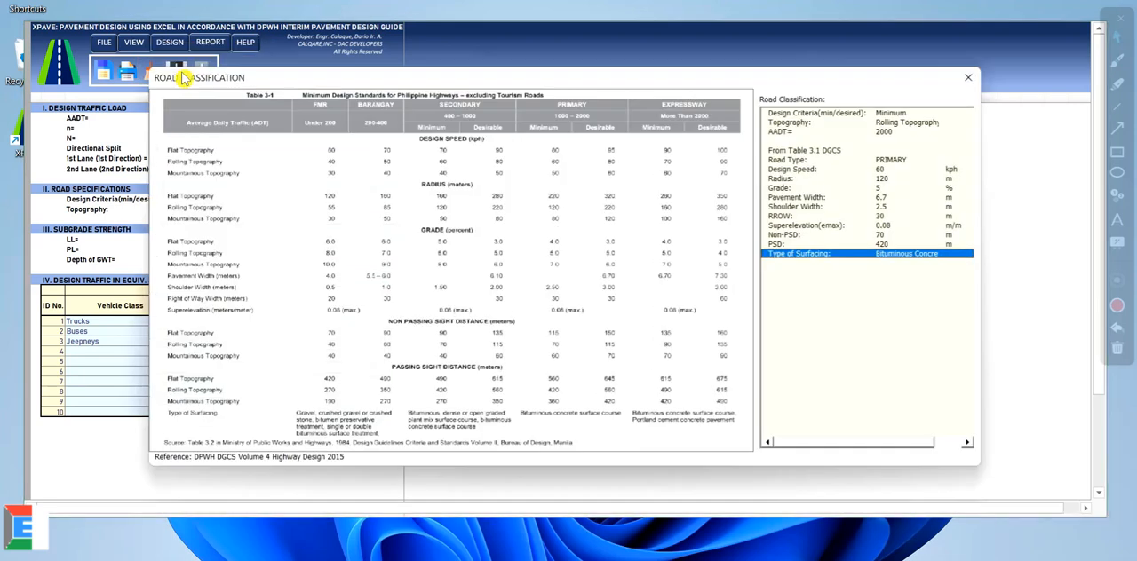
drag(436, 83, 465, 55)
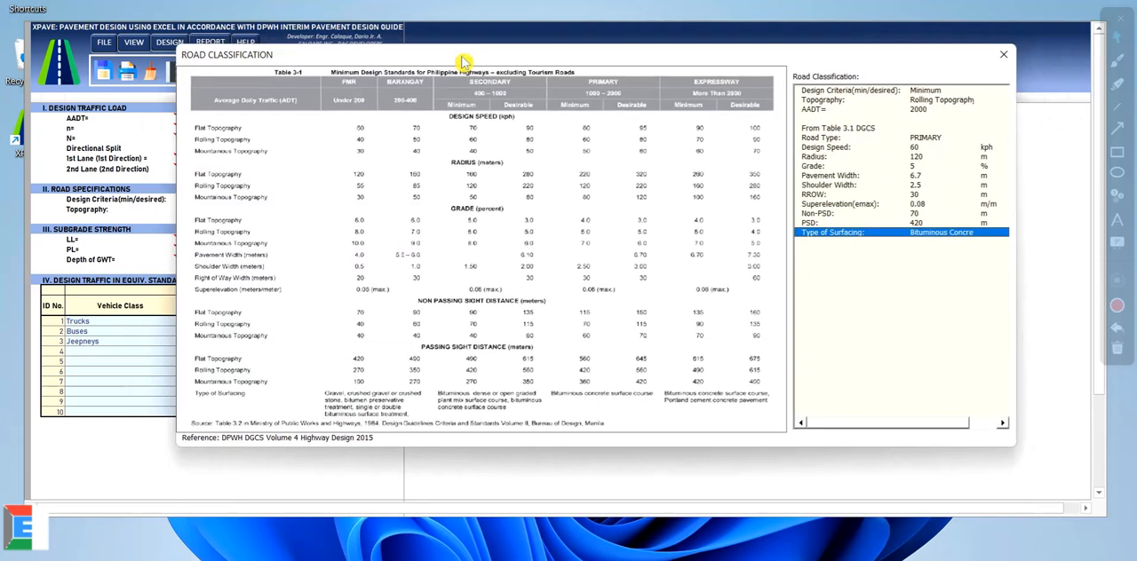
drag(286, 51, 276, 73)
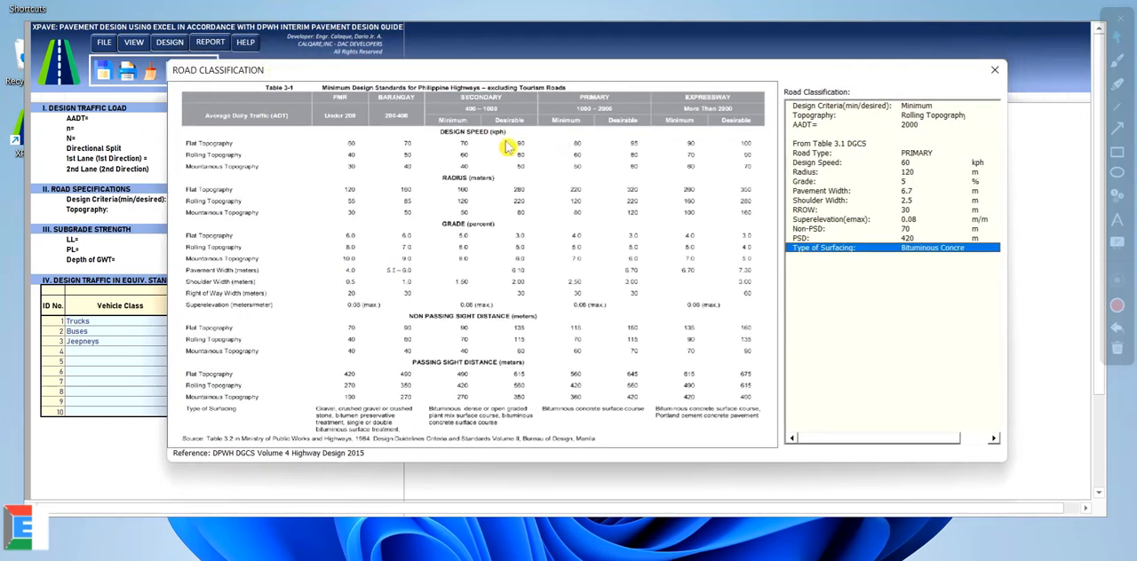
click(934, 108)
click(935, 116)
click(930, 125)
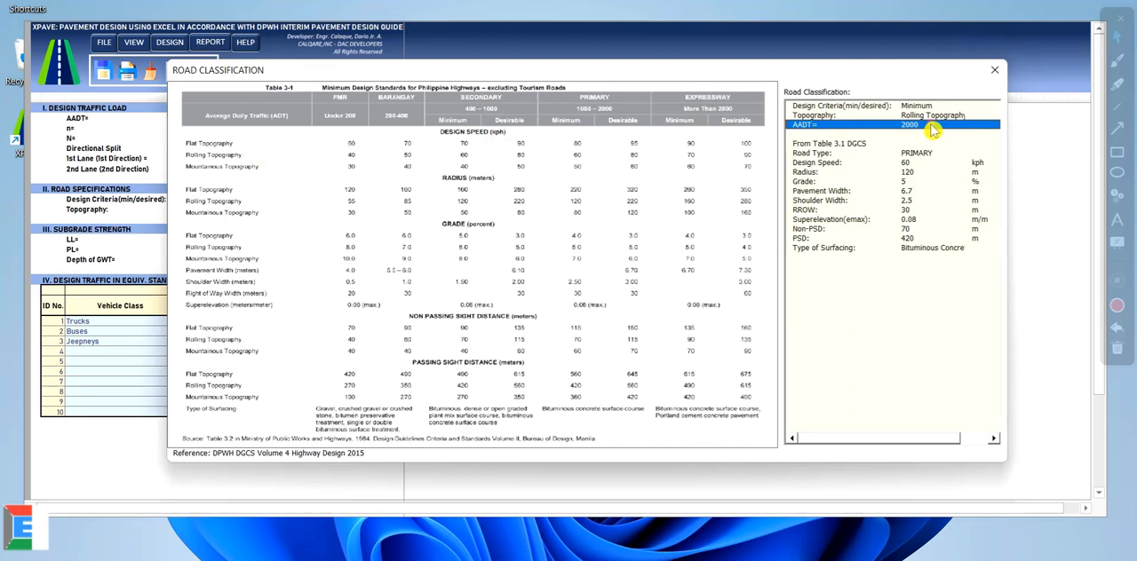
click(835, 153)
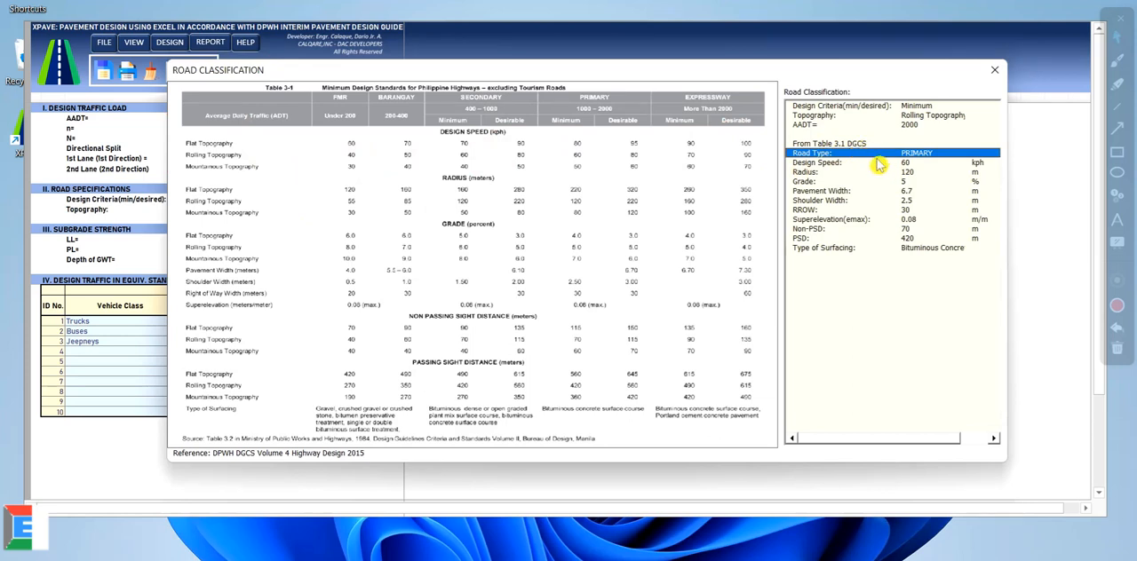
Step: Examine the road classification's geometric standards from design speed and radius through sight distances and surfacing type, and close it
drag(779, 71, 744, 120)
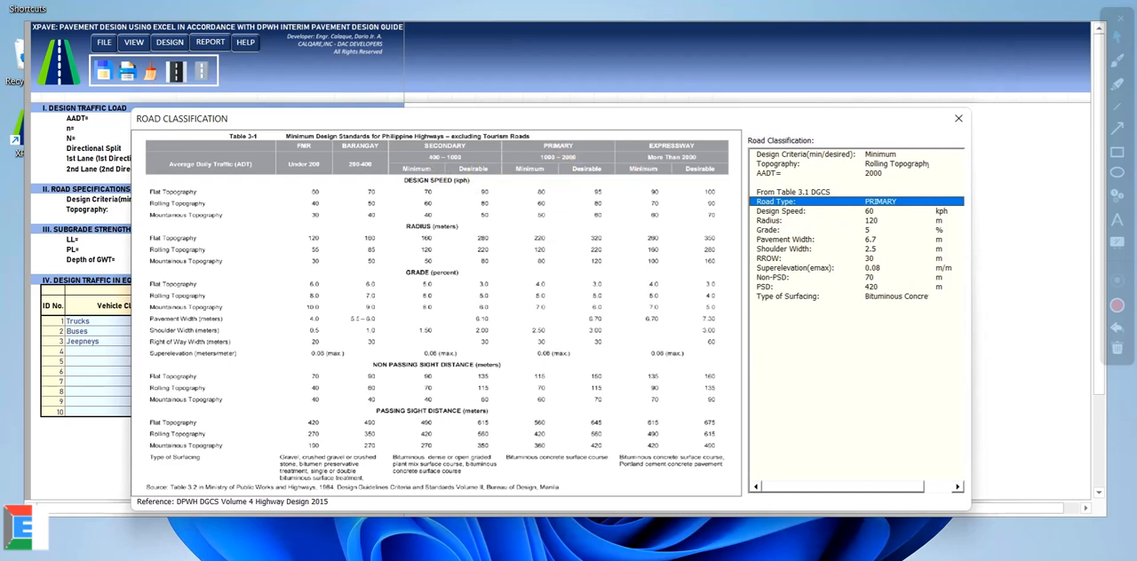
click(803, 213)
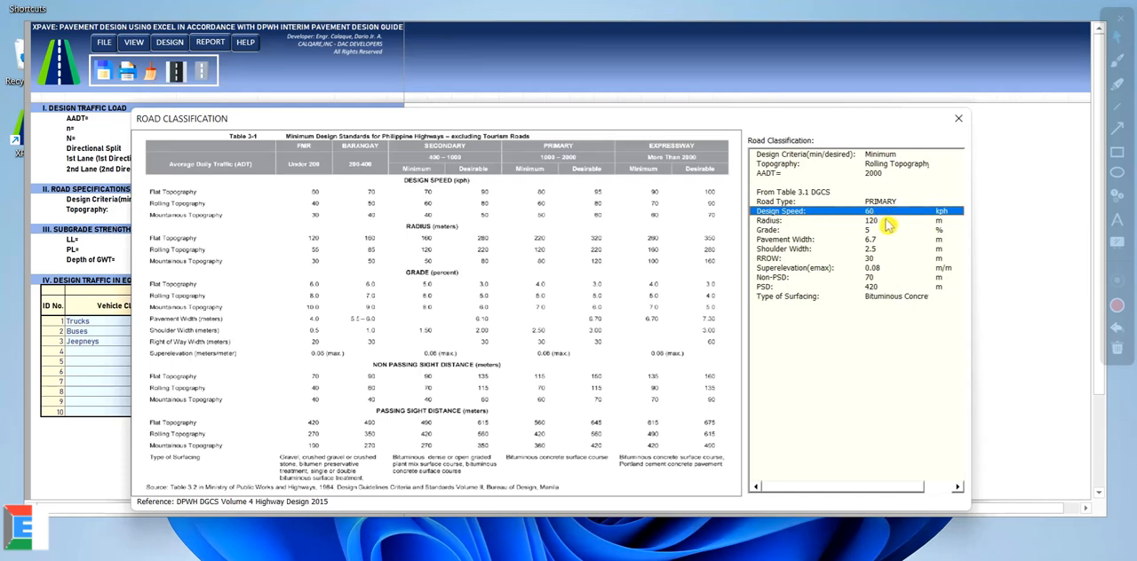
click(884, 221)
click(886, 231)
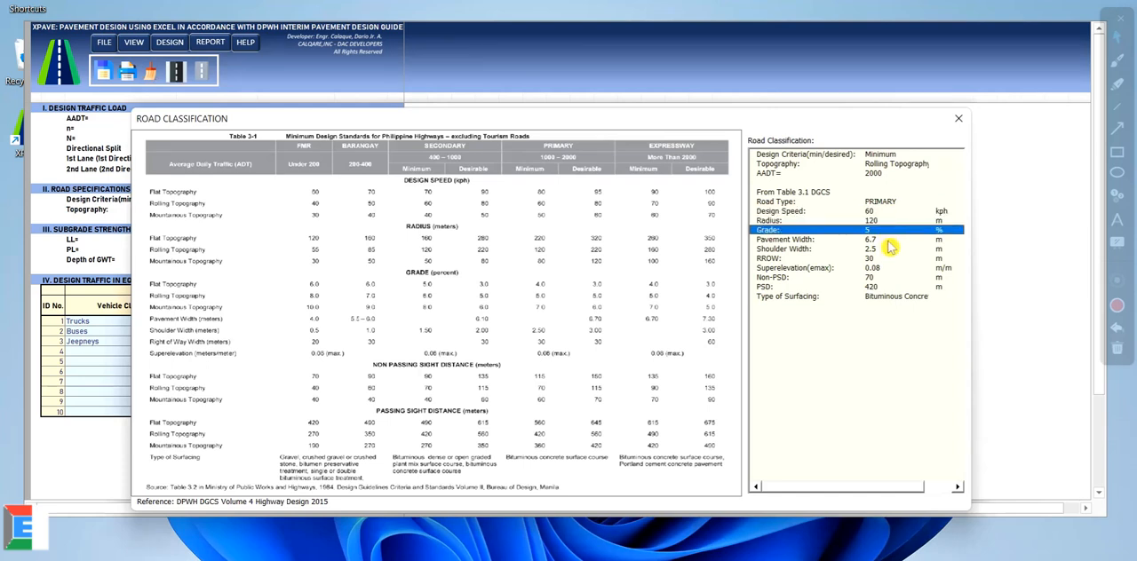
click(886, 240)
click(822, 250)
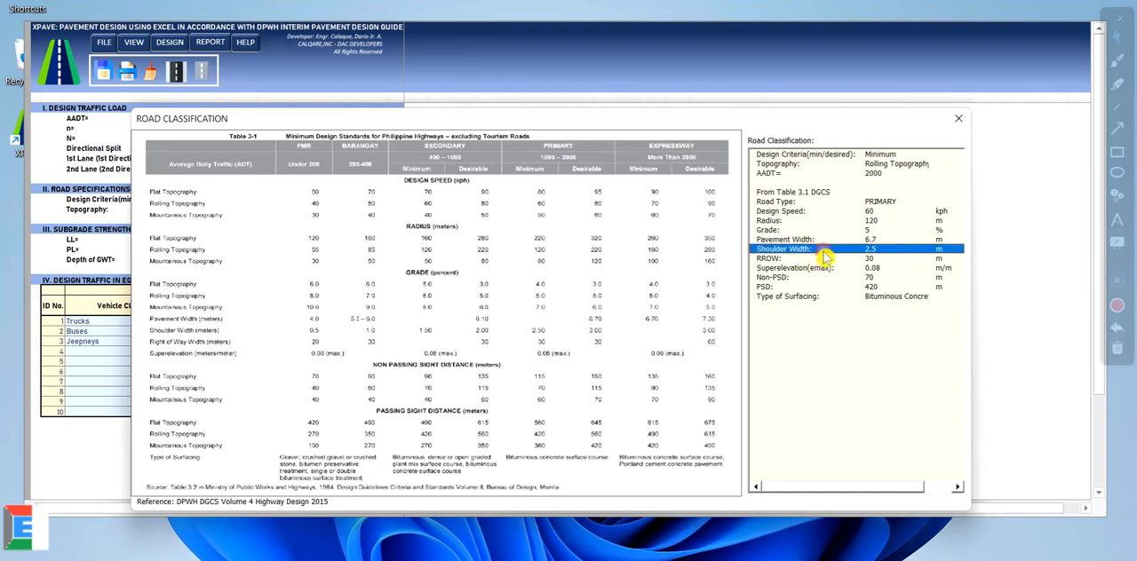
click(819, 258)
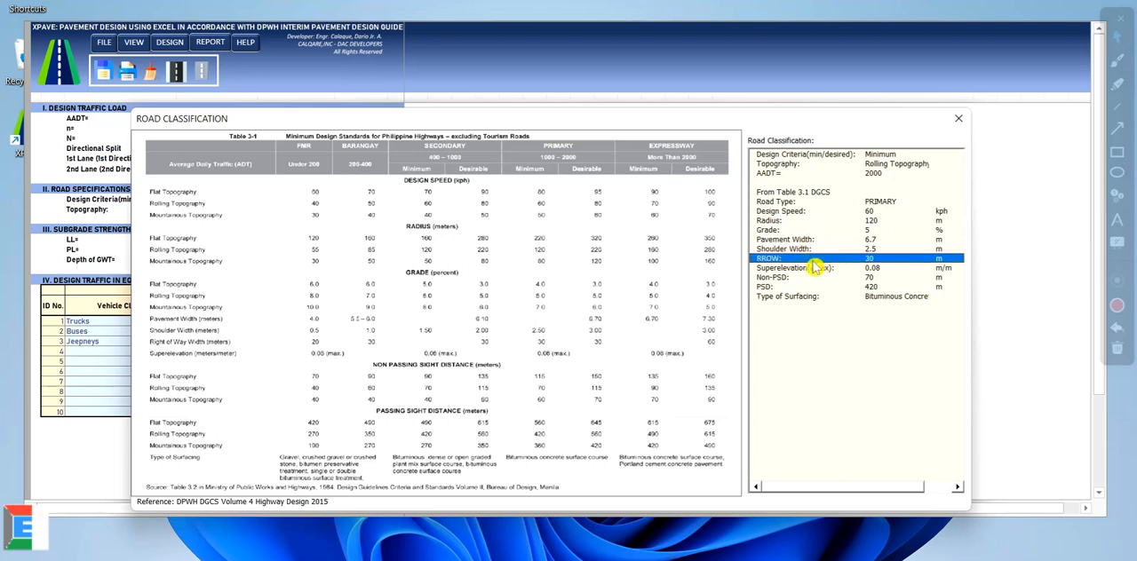
click(815, 268)
click(814, 278)
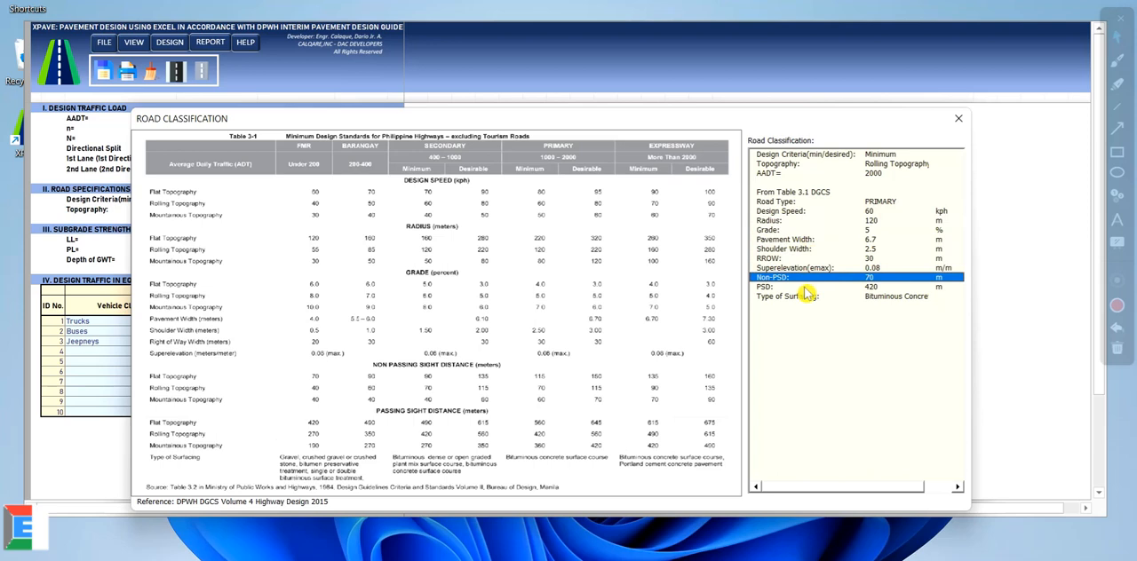
click(802, 287)
click(882, 299)
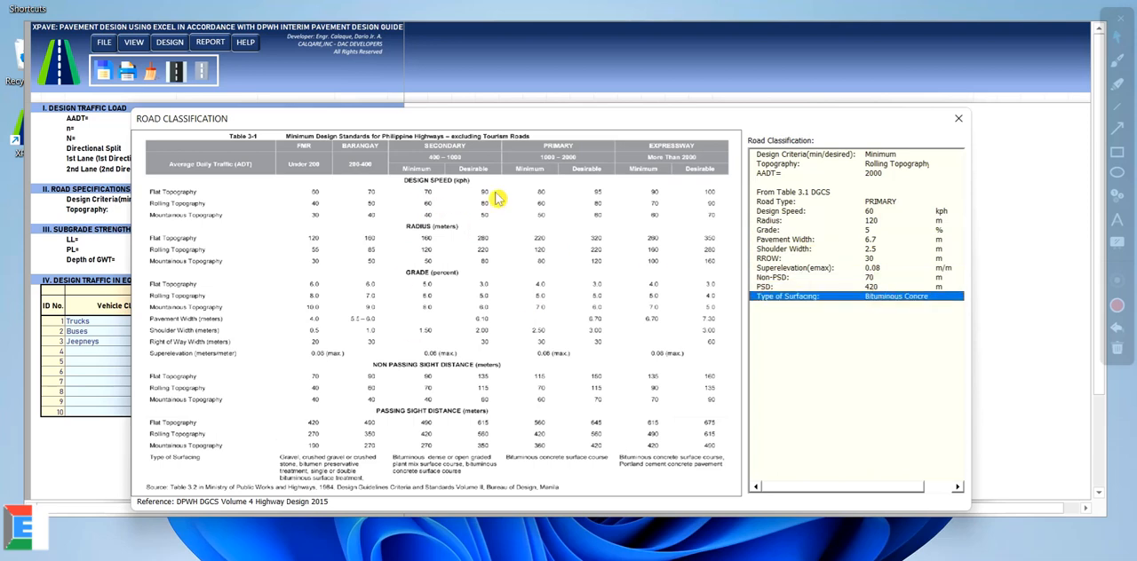
click(959, 121)
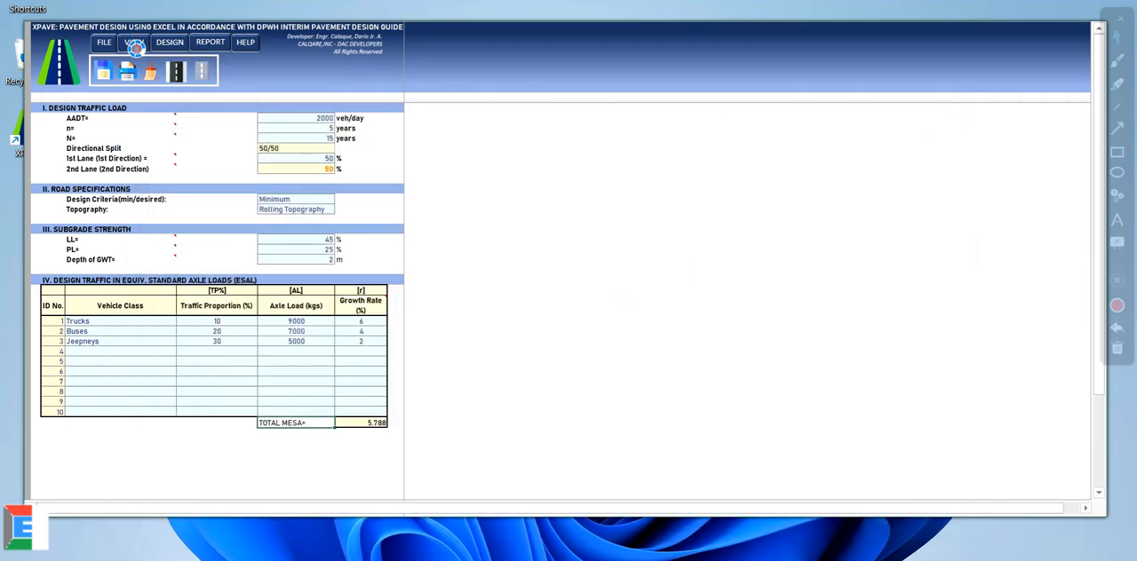
Step: View the traffic growth factors table across its annual growth rates and close it
click(135, 46)
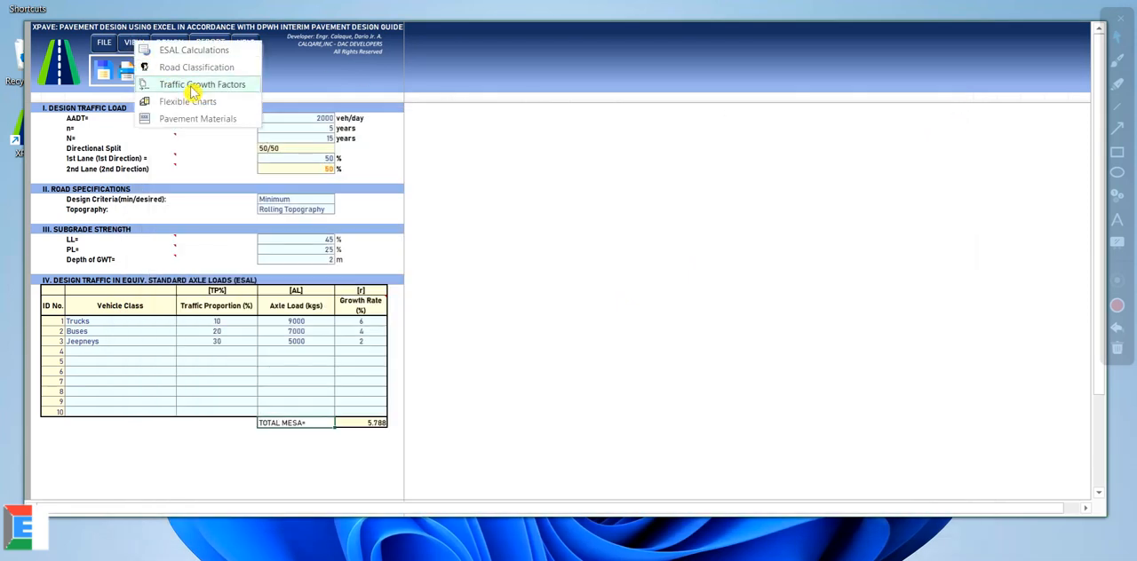
click(193, 93)
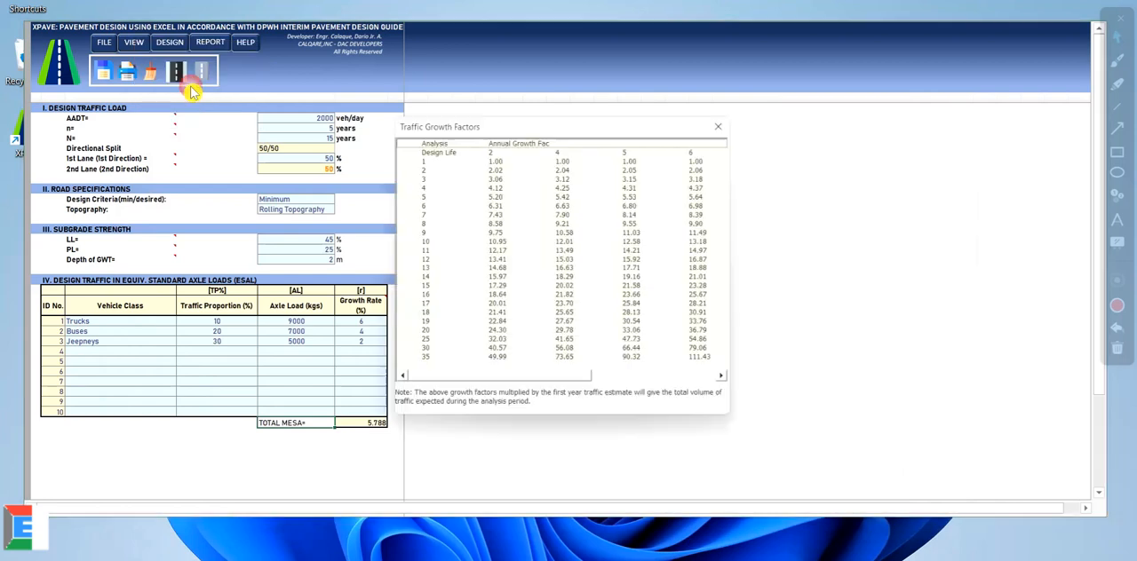
drag(444, 121, 641, 106)
drag(728, 364, 633, 364)
click(947, 99)
Step: Look through the flexible pavement design charts reference, covering the concept, material and Charts 1 to 6, and close it
click(136, 47)
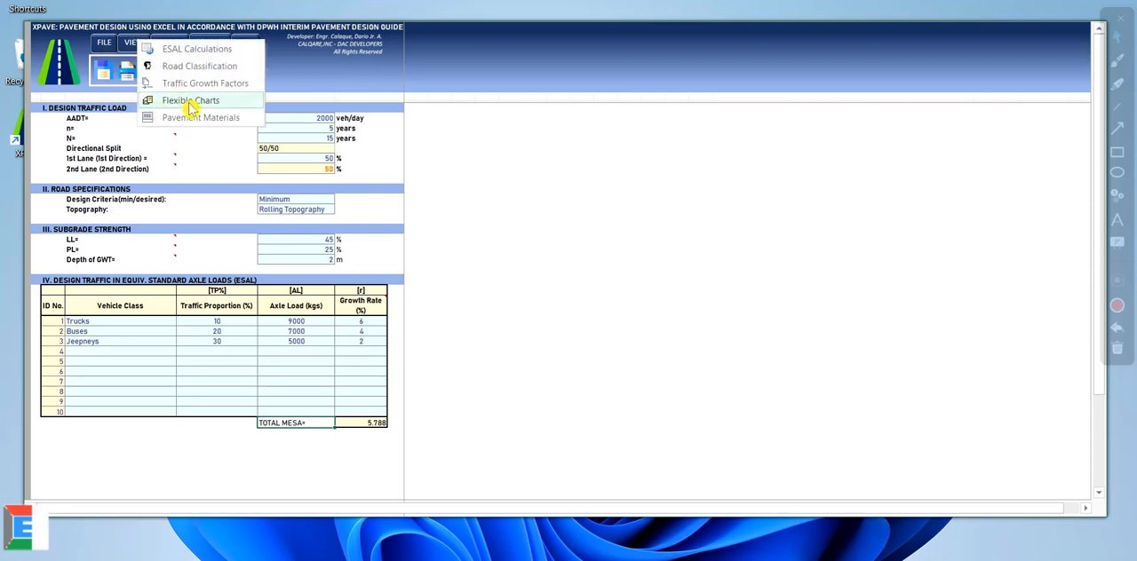
click(190, 101)
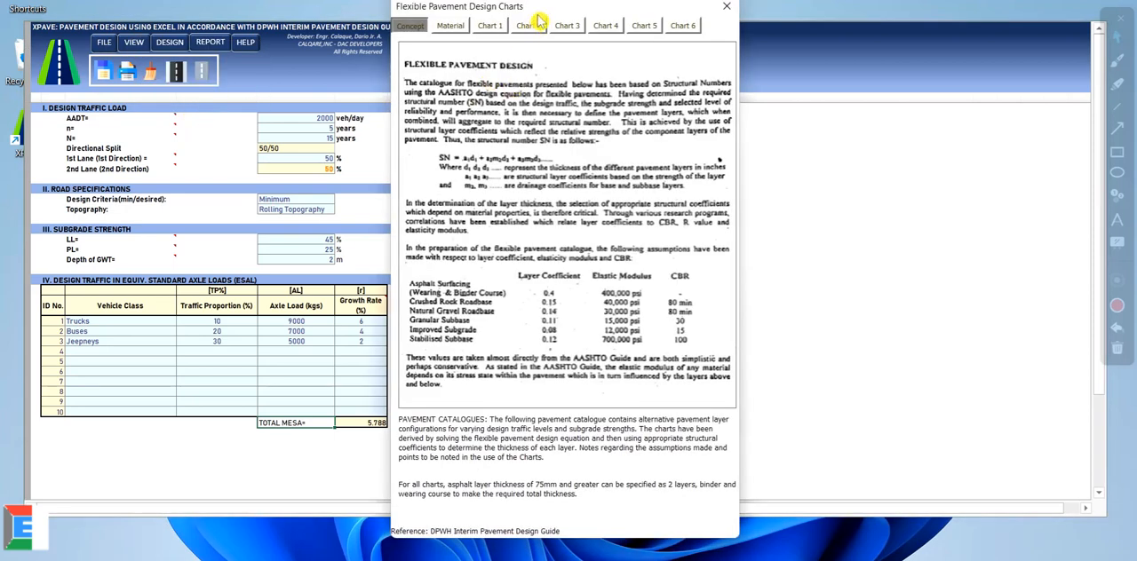
drag(541, 12, 583, 29)
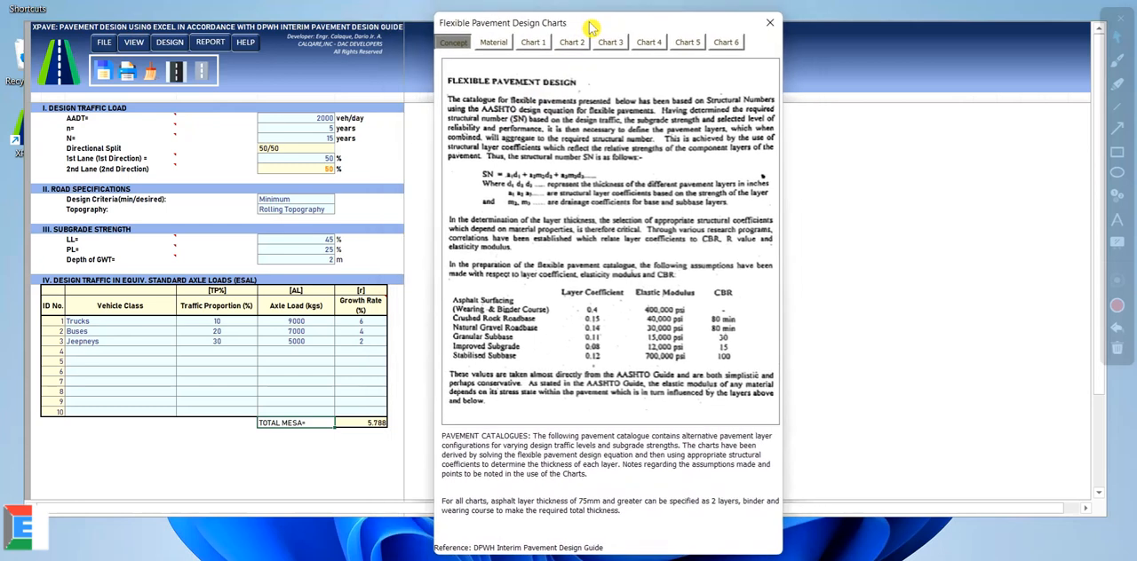
click(496, 45)
click(533, 42)
click(571, 42)
click(606, 44)
click(648, 42)
click(687, 43)
click(725, 43)
click(770, 22)
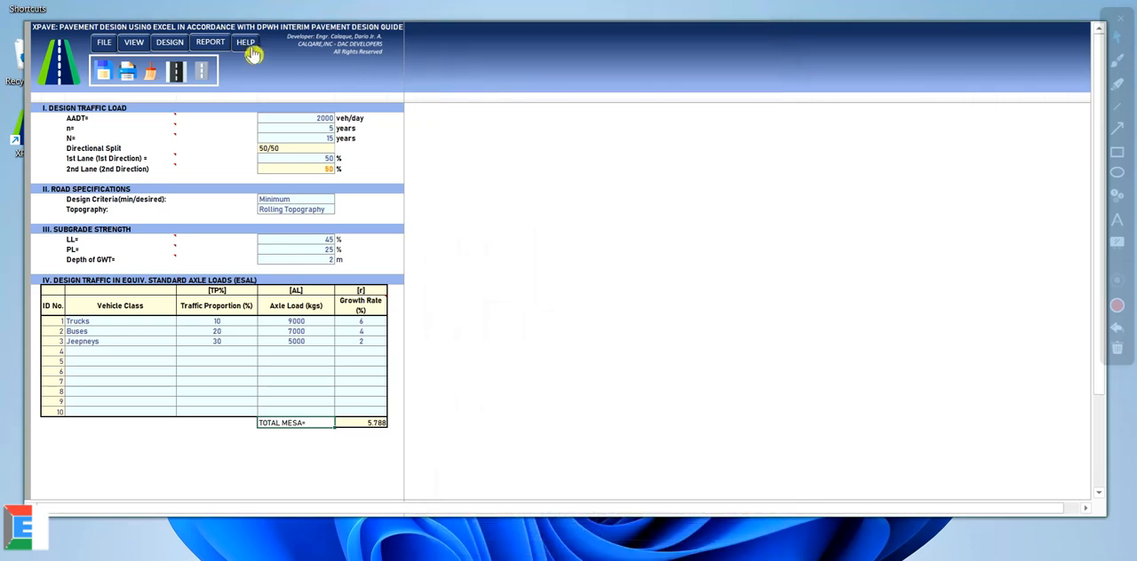
click(177, 78)
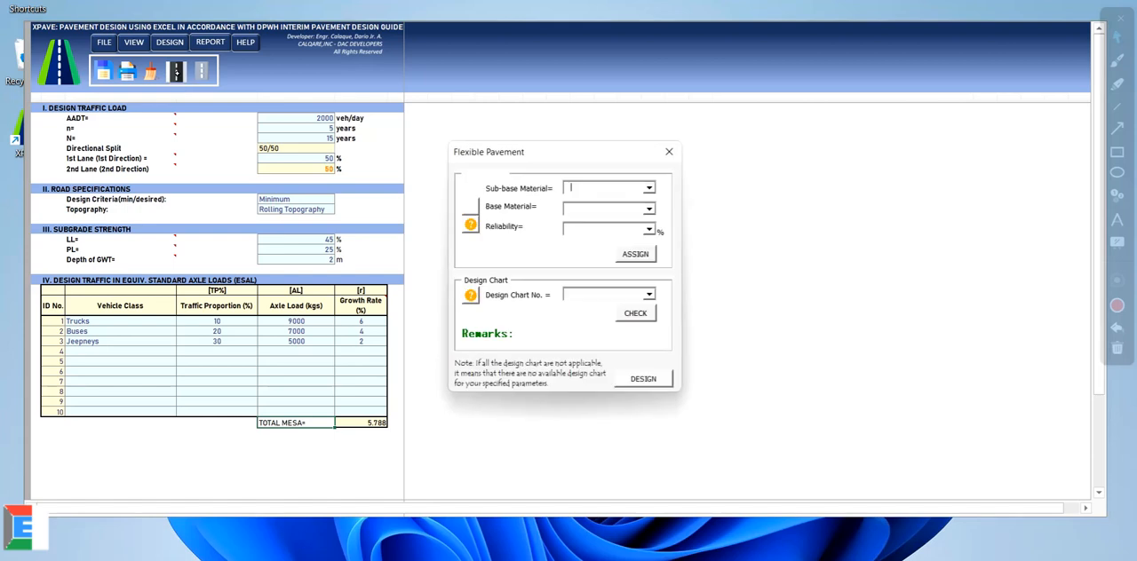
click(667, 155)
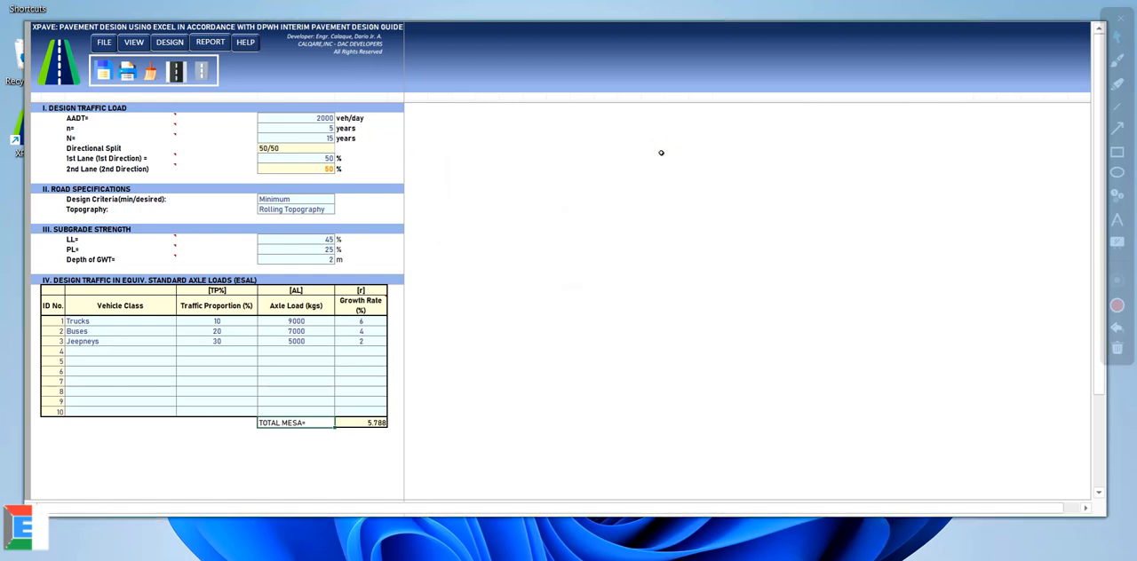
click(173, 45)
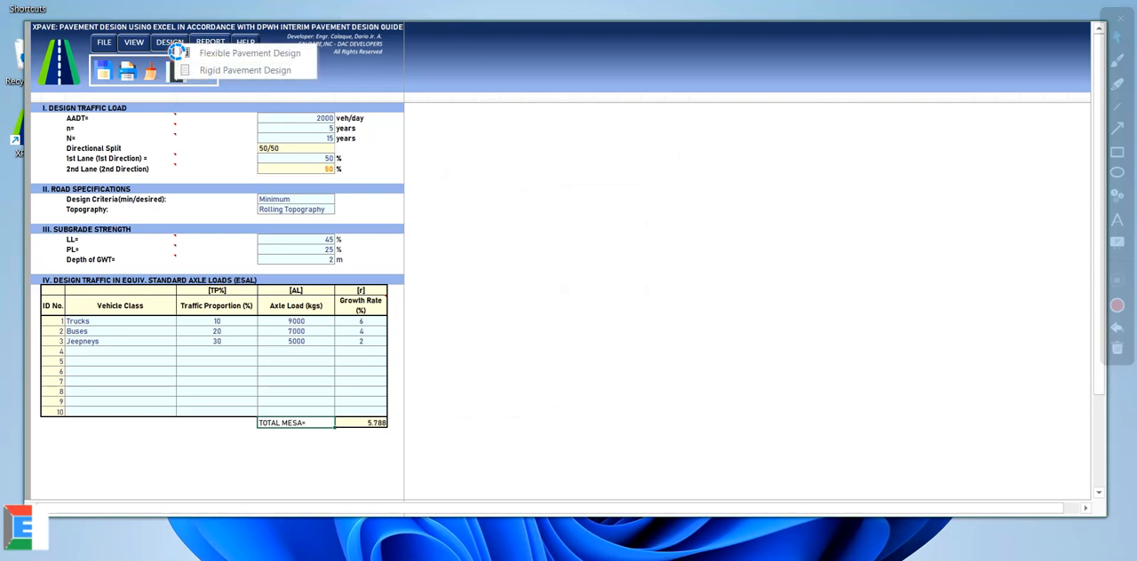
click(244, 54)
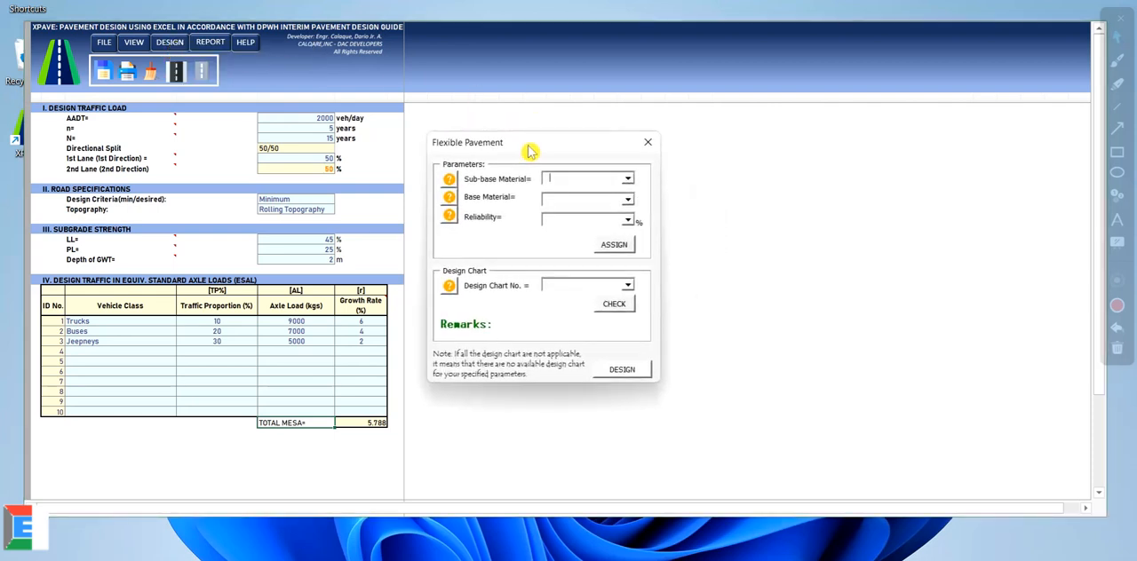
click(648, 142)
Step: Reopen the flexible pavement design parameters and set the sub-base material to Stabilised
click(175, 75)
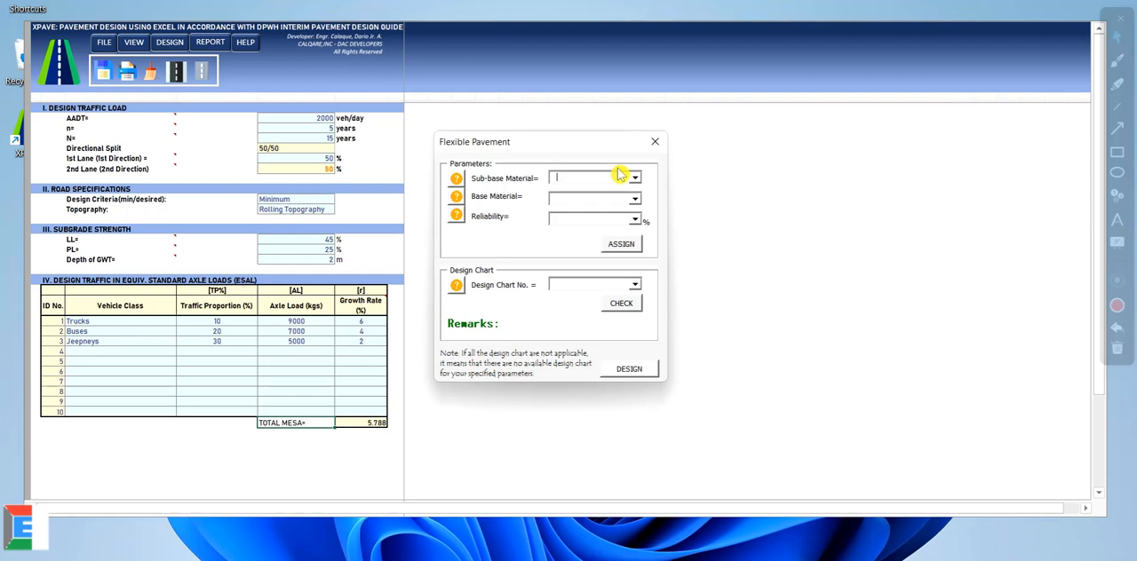
click(636, 180)
click(590, 206)
Step: Look through the pavement material reference, covering the subgrade, subbase, roadbase and stabilised sections, and close it
click(455, 179)
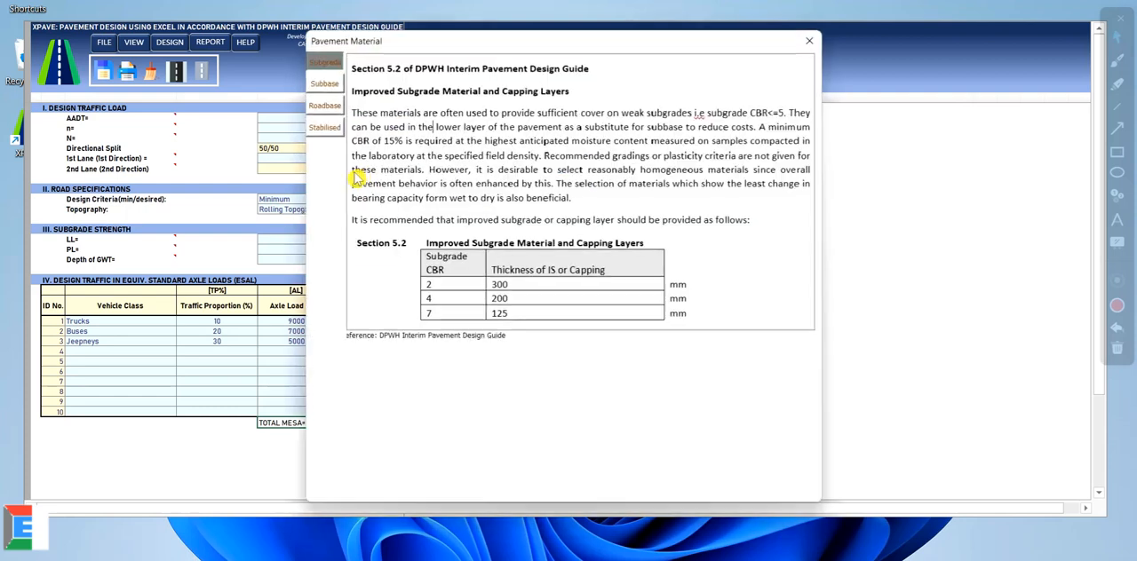
drag(491, 56, 266, 61)
click(97, 117)
click(95, 140)
click(95, 95)
click(97, 78)
click(96, 95)
click(96, 117)
click(95, 140)
click(103, 118)
click(102, 100)
click(100, 79)
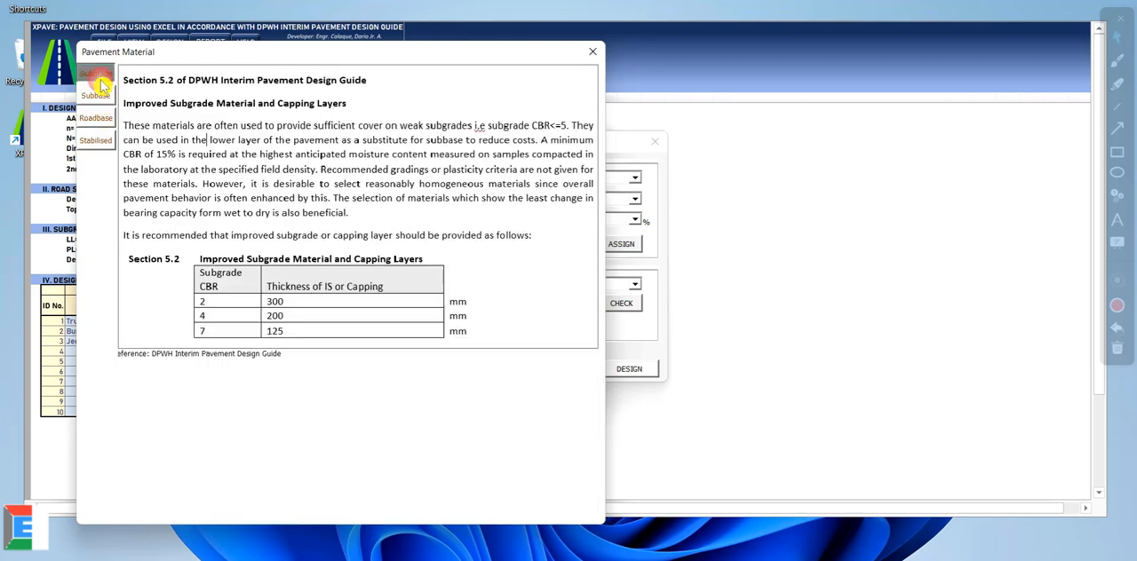
click(596, 53)
Step: Set the base material to Granular, then open and close its pavement material reference
drag(553, 145, 559, 132)
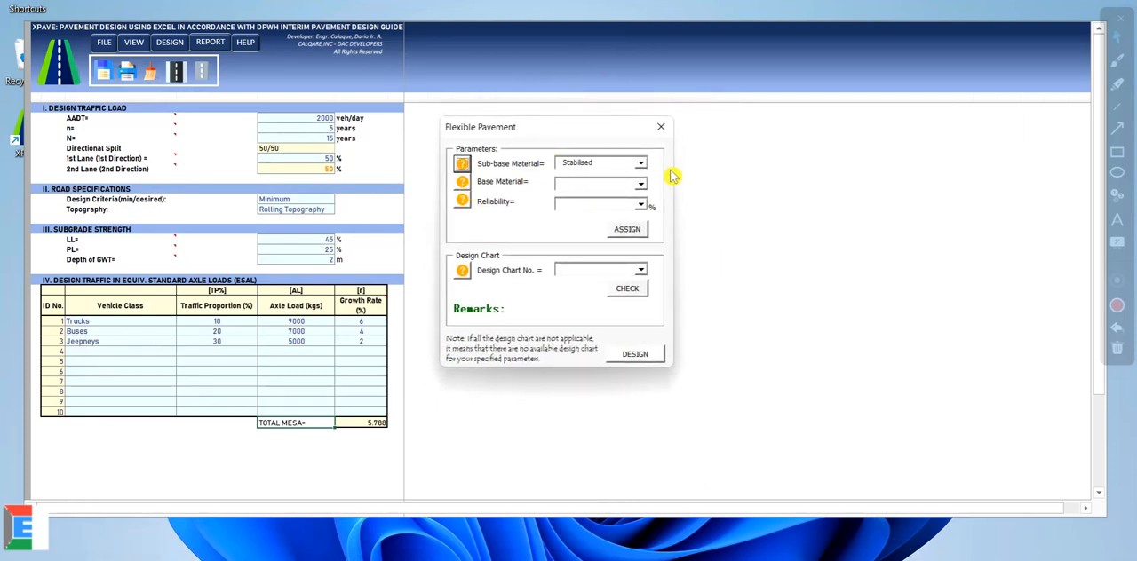
click(640, 186)
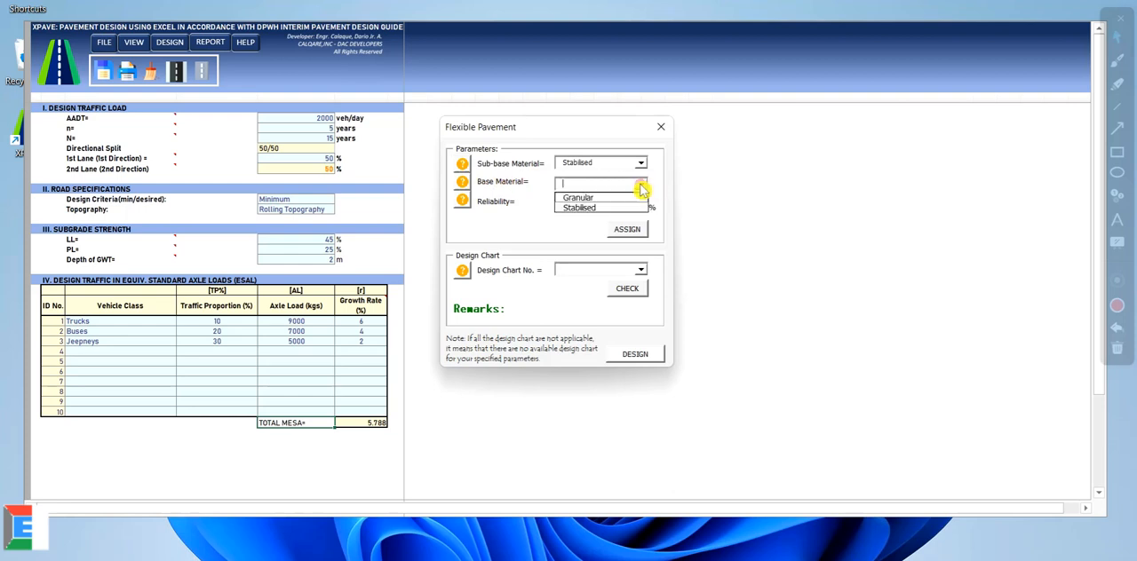
click(633, 208)
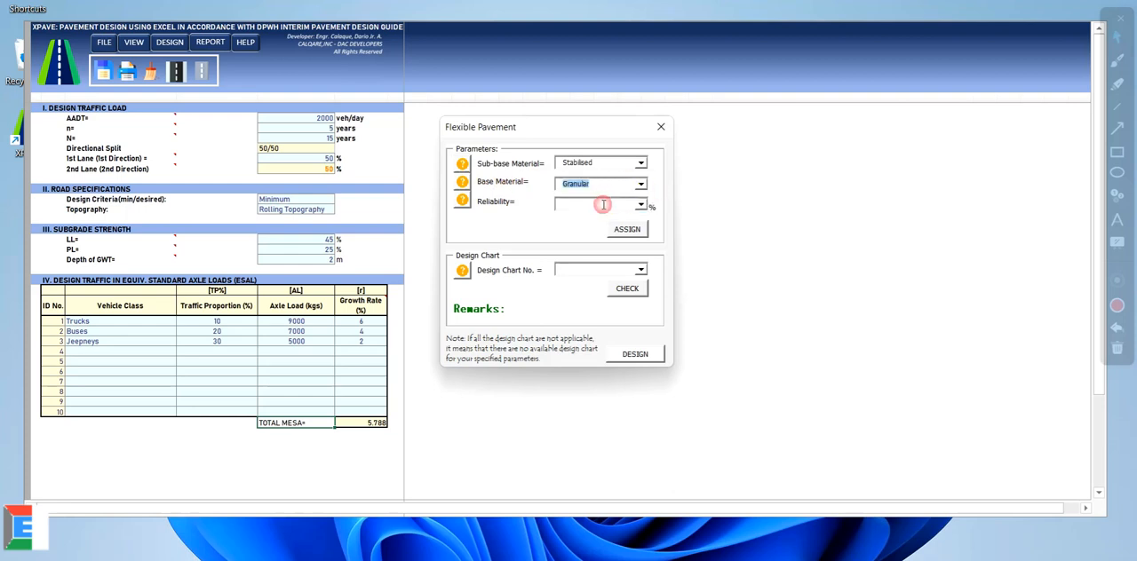
click(462, 181)
drag(563, 45, 447, 36)
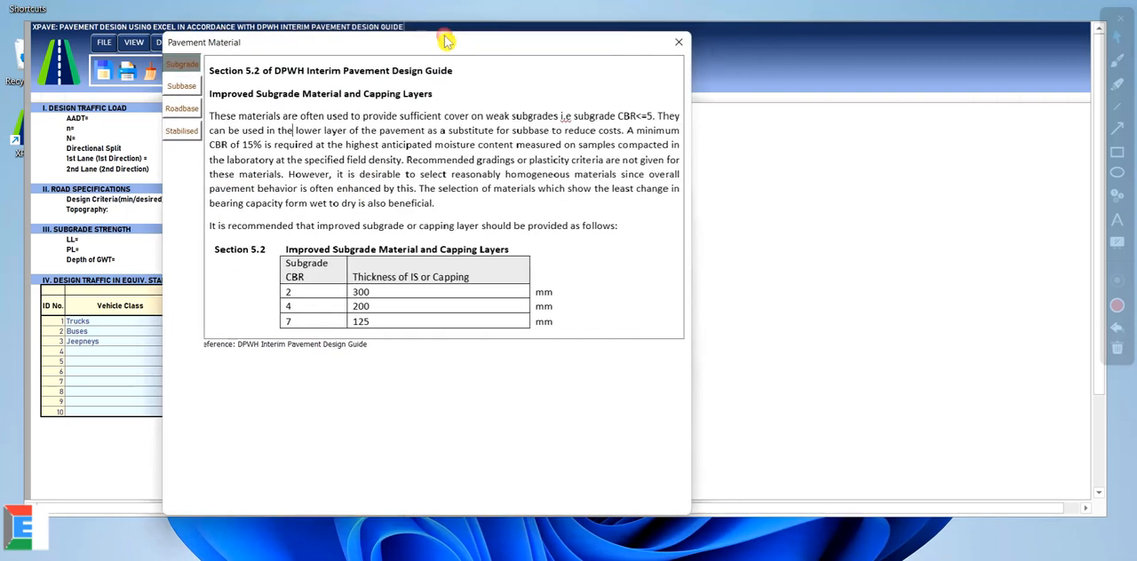
click(673, 49)
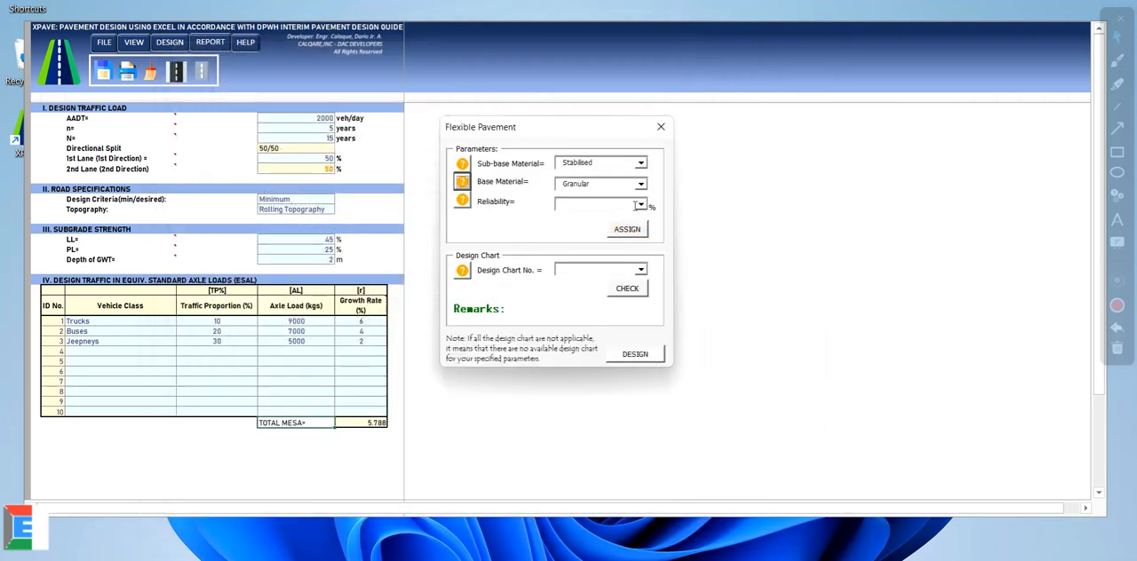
Step: Read the recommended reliability levels, set the reliability to 85%, and assign the pavement parameters
click(463, 200)
drag(613, 226, 883, 151)
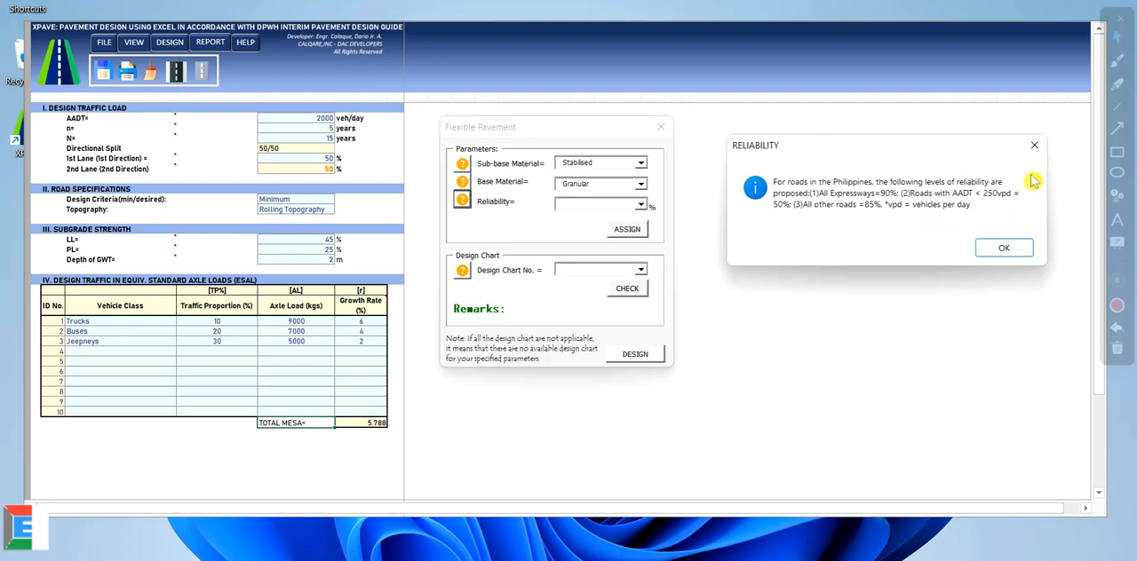
click(1005, 248)
click(640, 205)
click(577, 227)
click(627, 229)
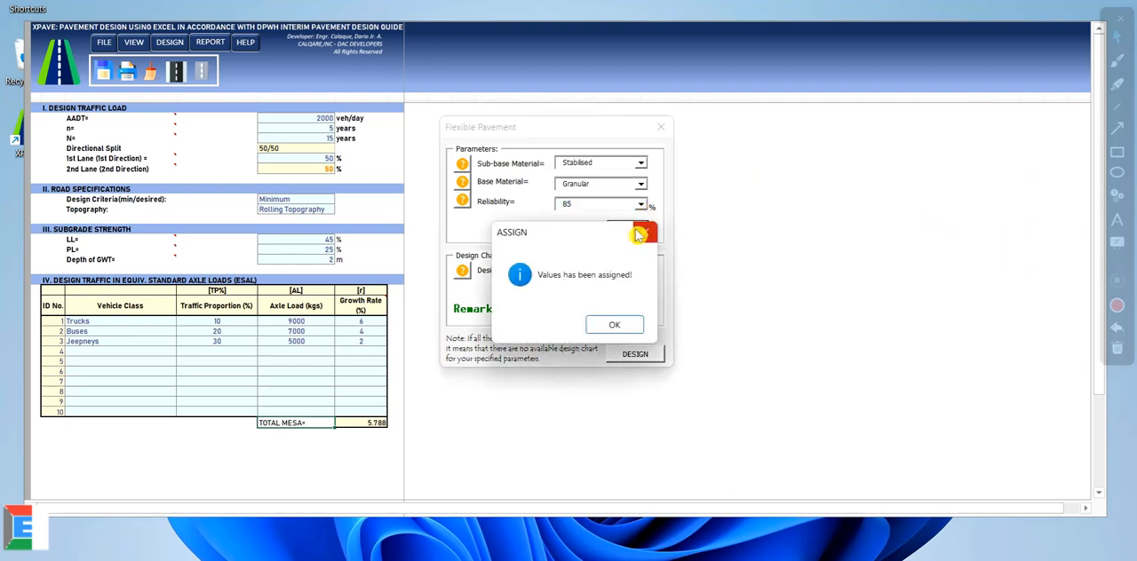
drag(666, 240, 838, 160)
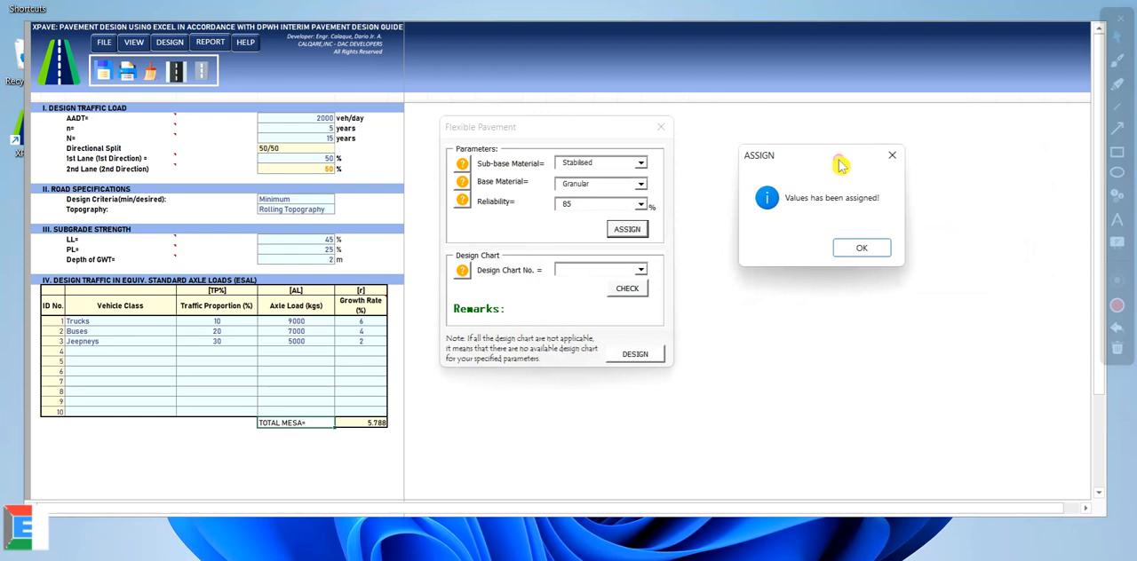
click(862, 251)
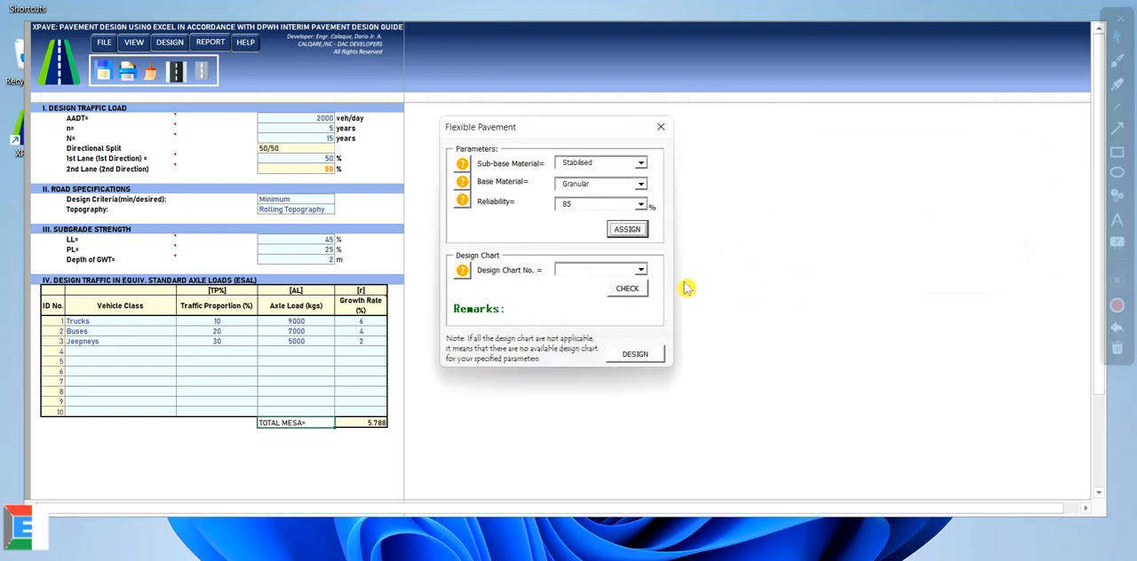
Step: Compare design Charts 1 to 6 against the assigned materials and reliability, and close the charts reference
click(462, 272)
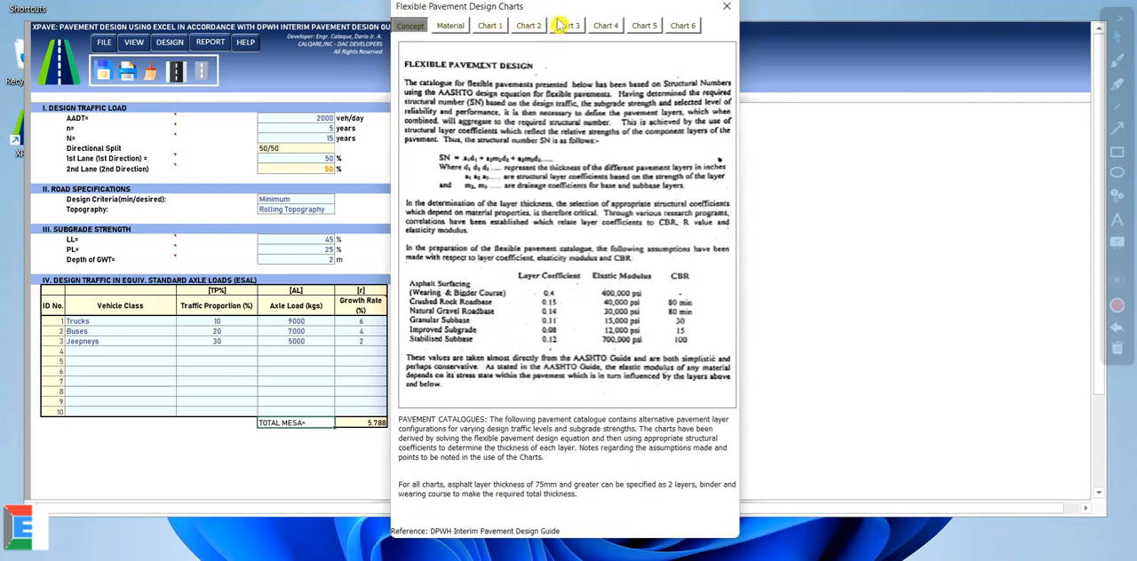
drag(553, 9, 272, 28)
click(211, 48)
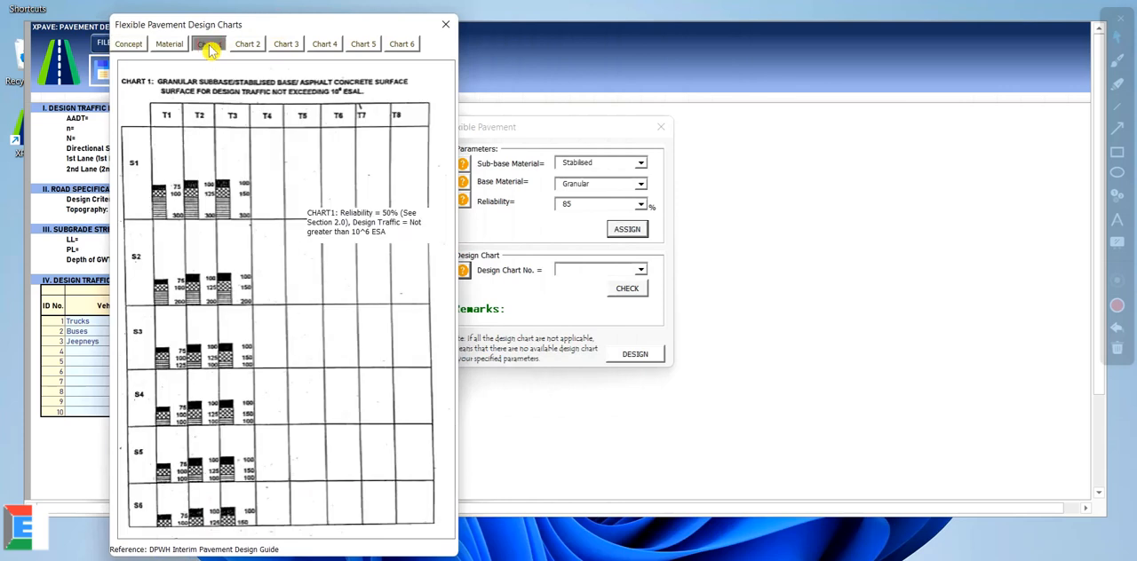
click(250, 49)
click(286, 45)
click(324, 44)
click(363, 44)
click(401, 46)
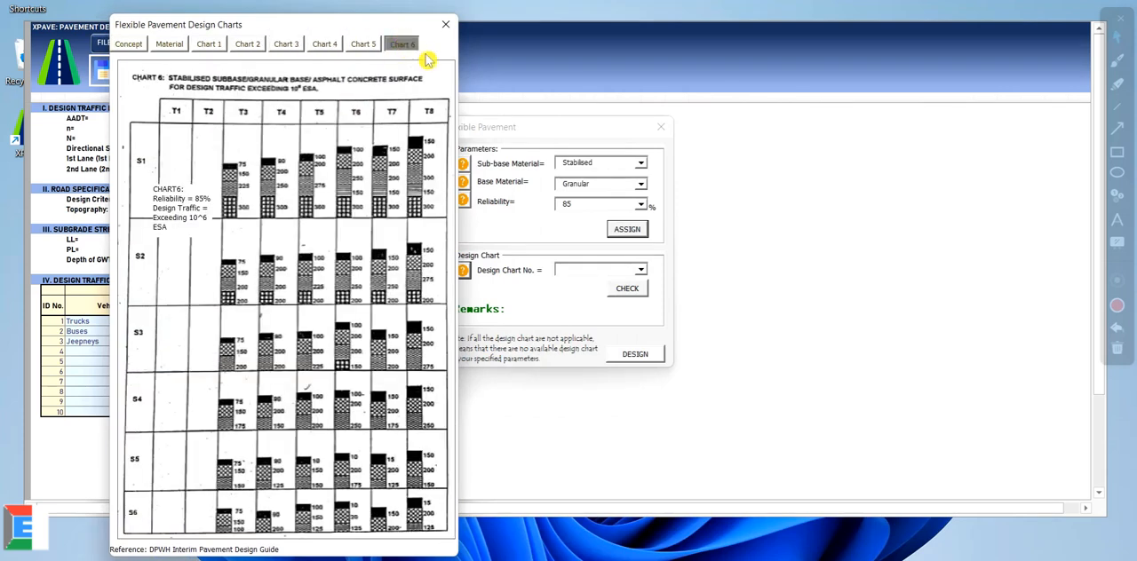
click(446, 26)
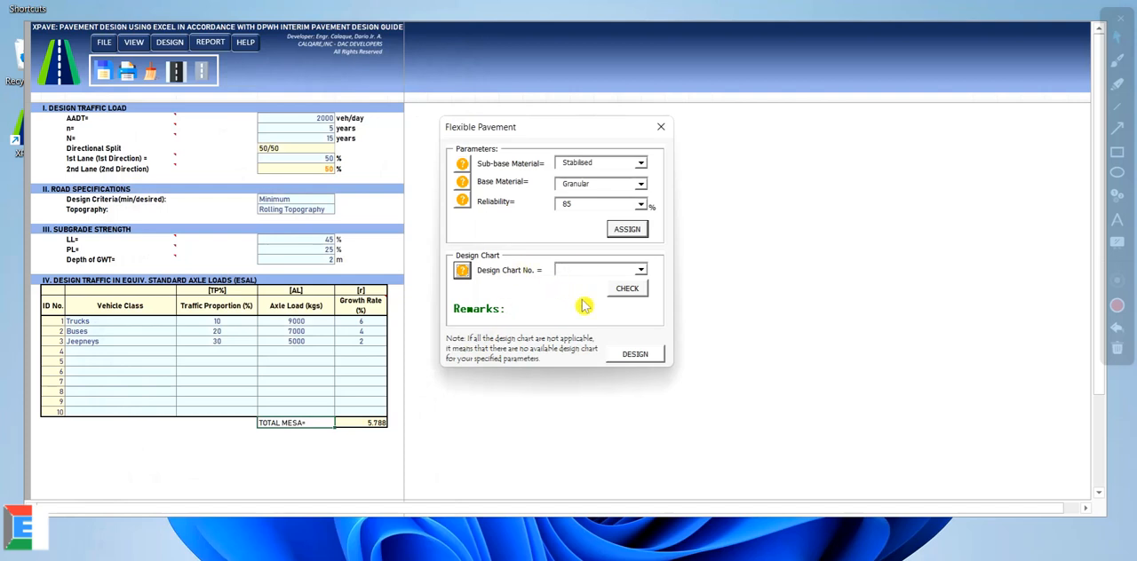
Step: Check whether Chart1, Chart2 and Chart3 apply to the assigned parameters
mouse_move(625, 127)
mouse_down()
mouse_move(756, 114)
mouse_move(563, 124)
mouse_move(635, 131)
mouse_up()
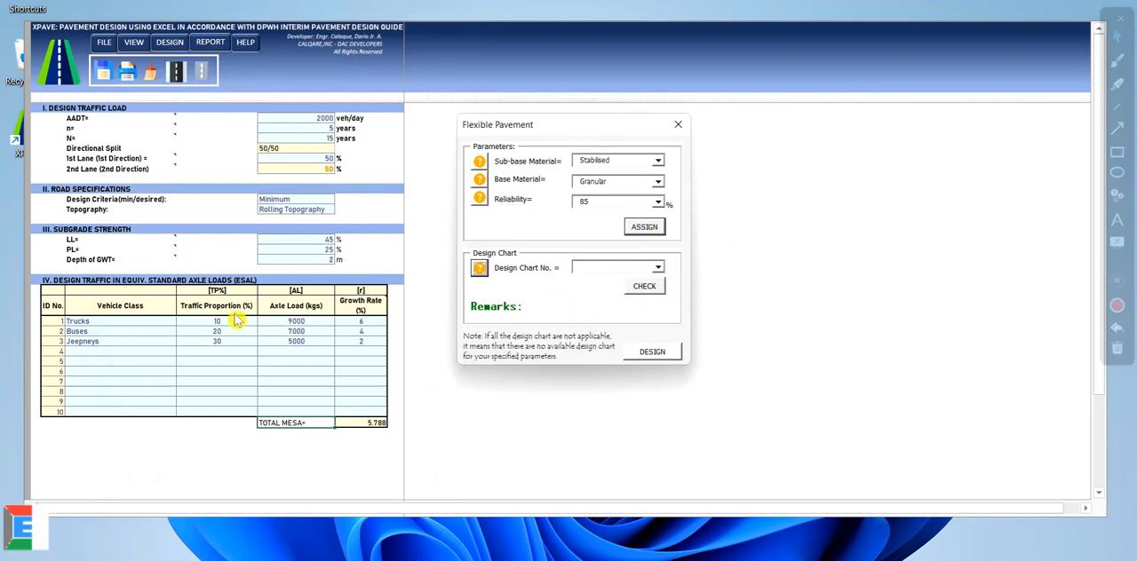
click(658, 267)
click(627, 281)
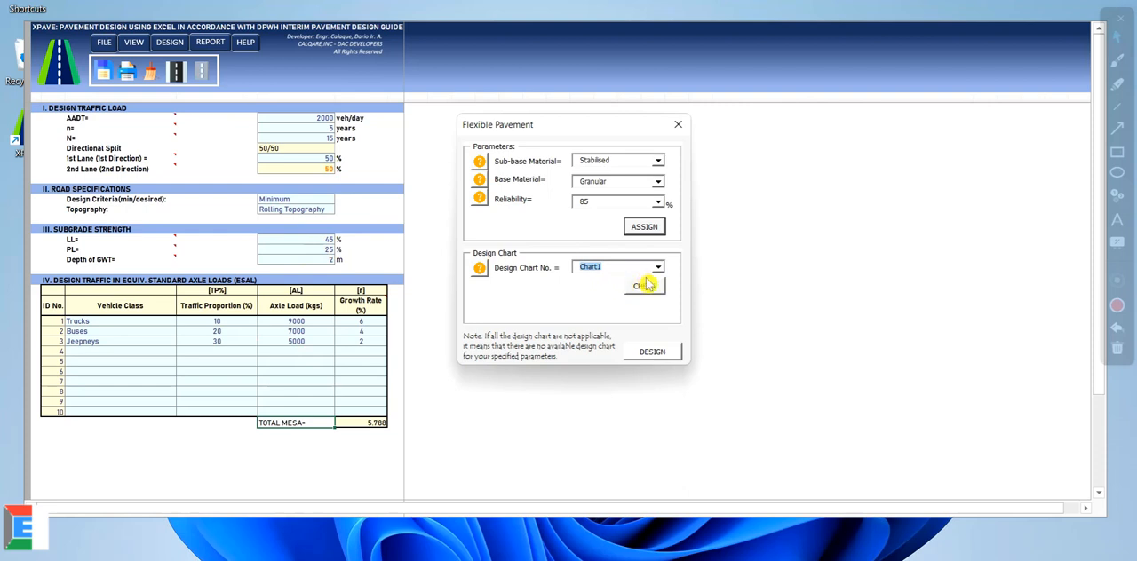
click(654, 293)
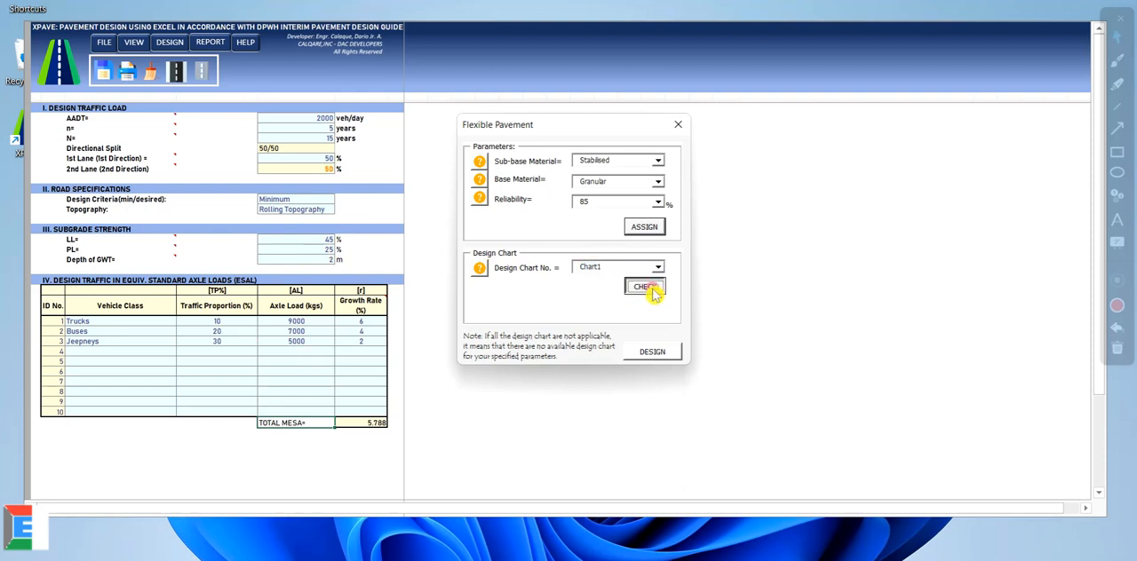
click(657, 267)
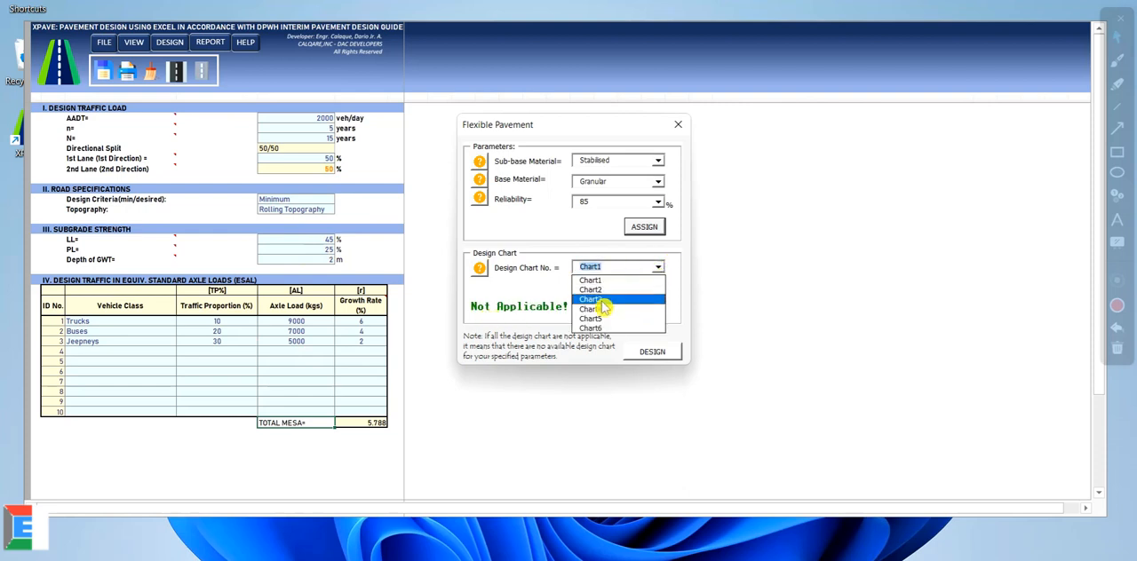
click(596, 286)
click(653, 293)
click(657, 267)
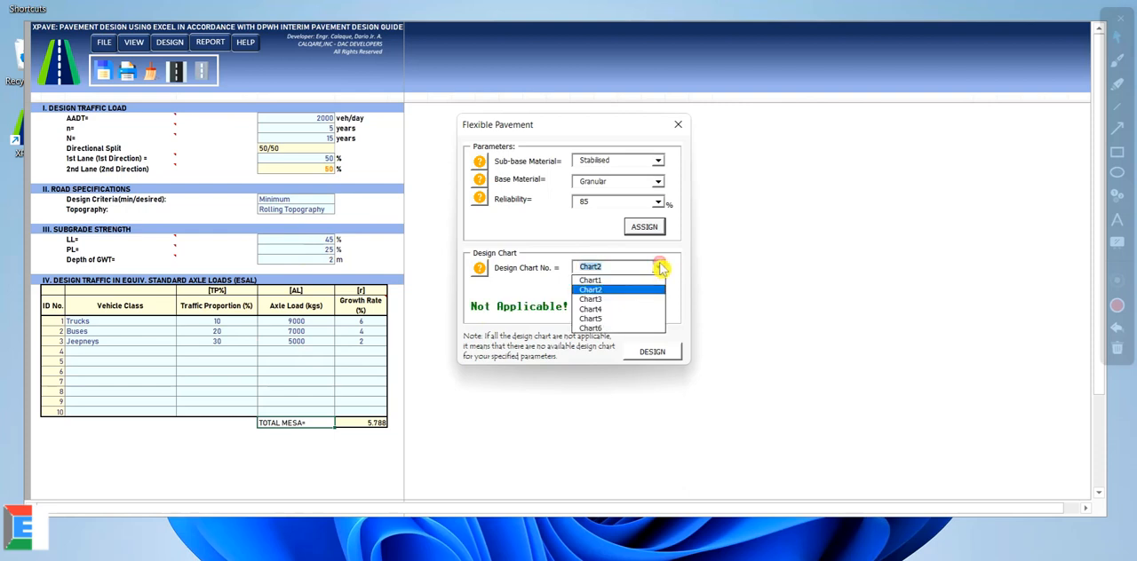
click(604, 297)
click(657, 290)
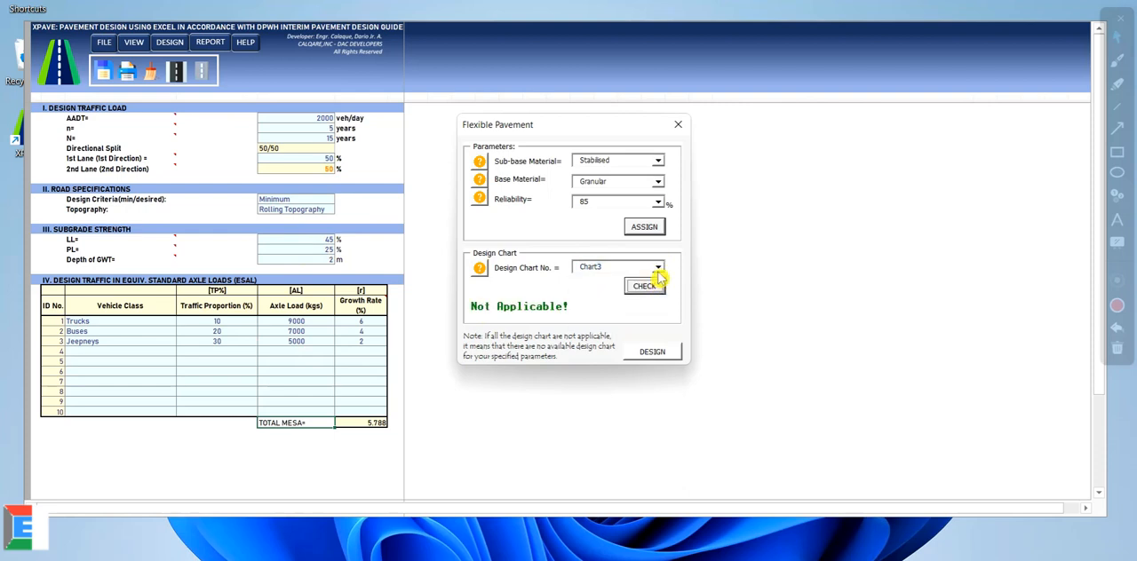
Step: Check whether Chart4 and Chart5 apply to the assigned parameters
click(657, 267)
click(609, 308)
click(647, 289)
click(658, 267)
click(607, 318)
click(648, 288)
Step: Select Chart6 as the design chart and check its applicability
click(657, 267)
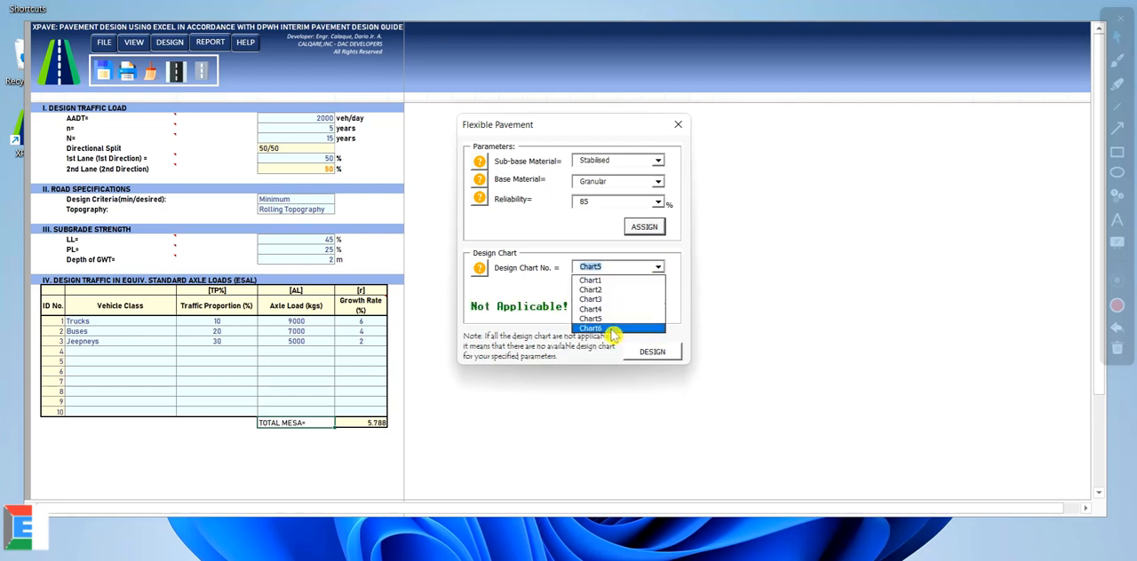
click(608, 328)
click(648, 287)
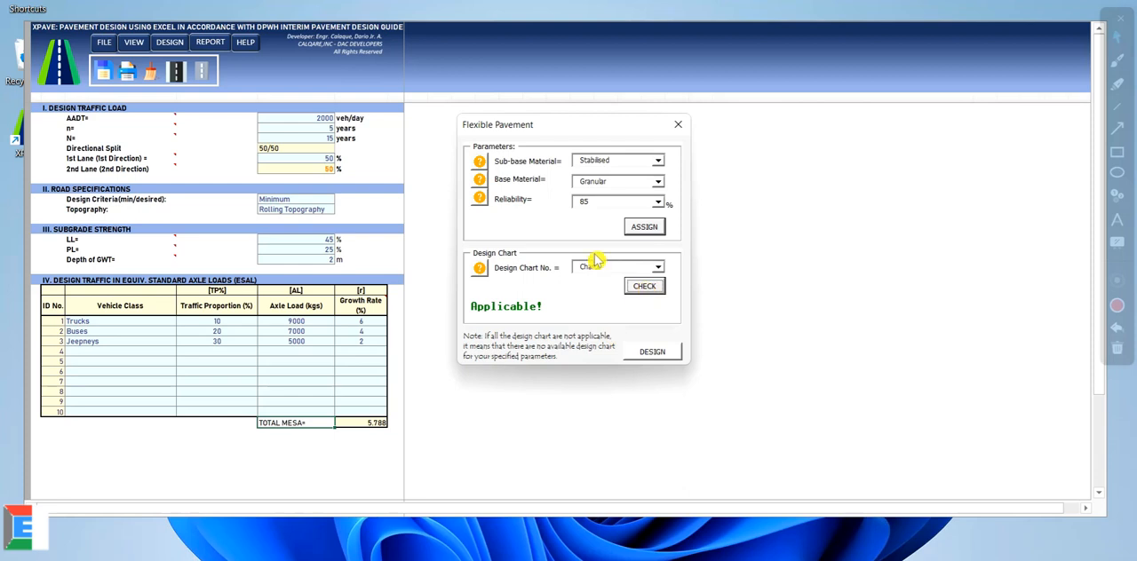
drag(579, 130, 451, 157)
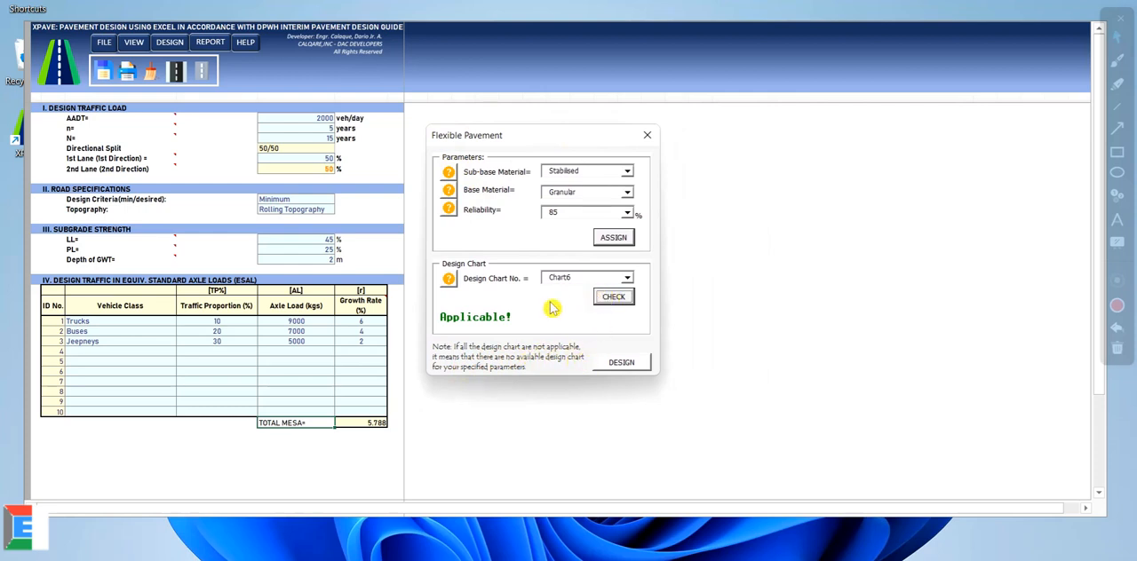
Step: Generate the flexible pavement design, close the parameters dialog and review the layer thicknesses
click(624, 366)
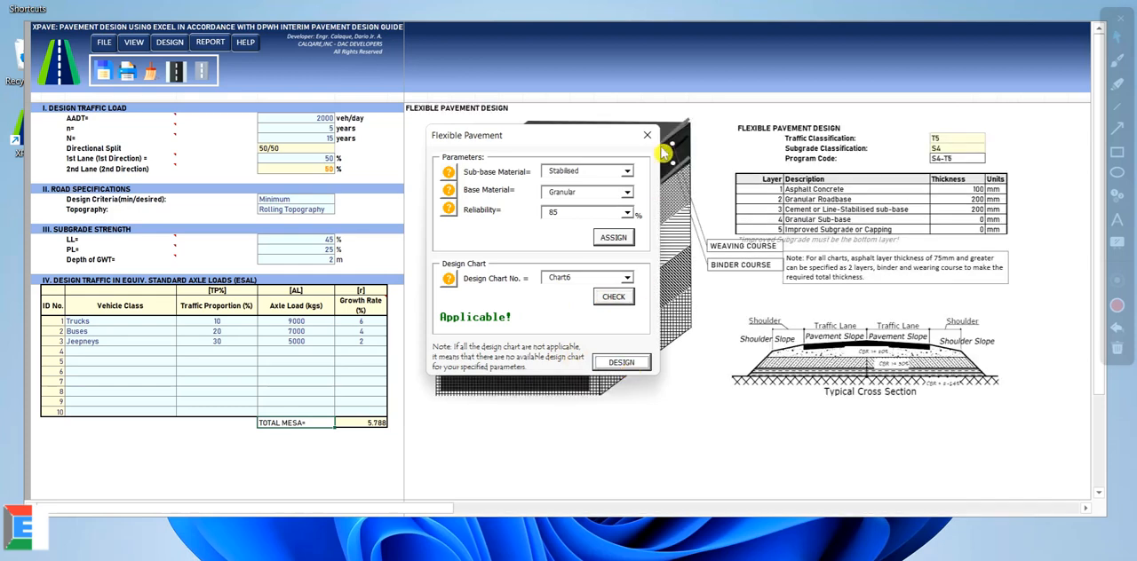
click(646, 135)
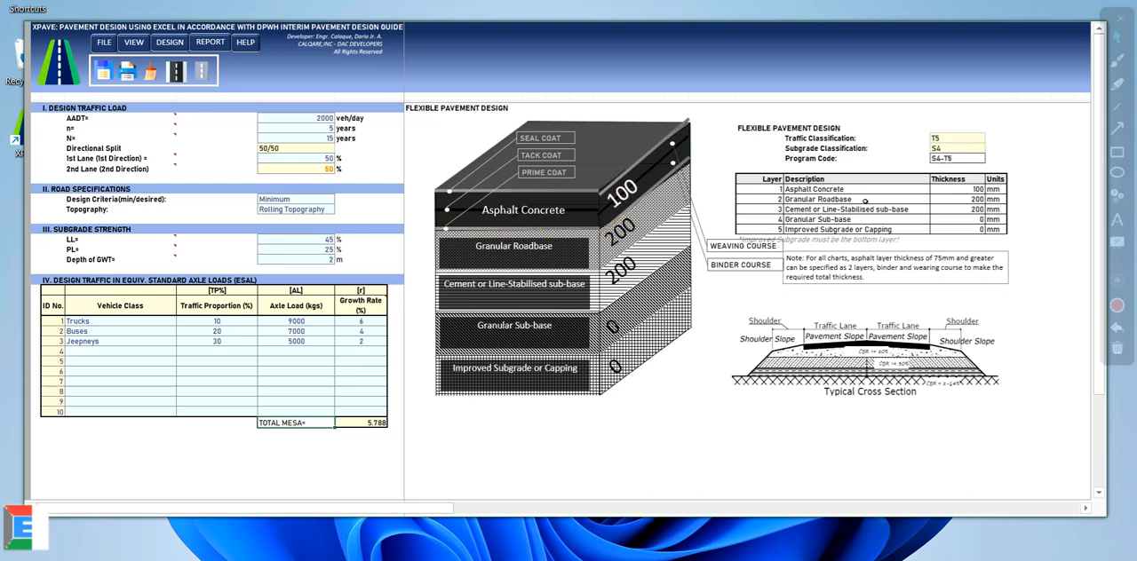
click(922, 190)
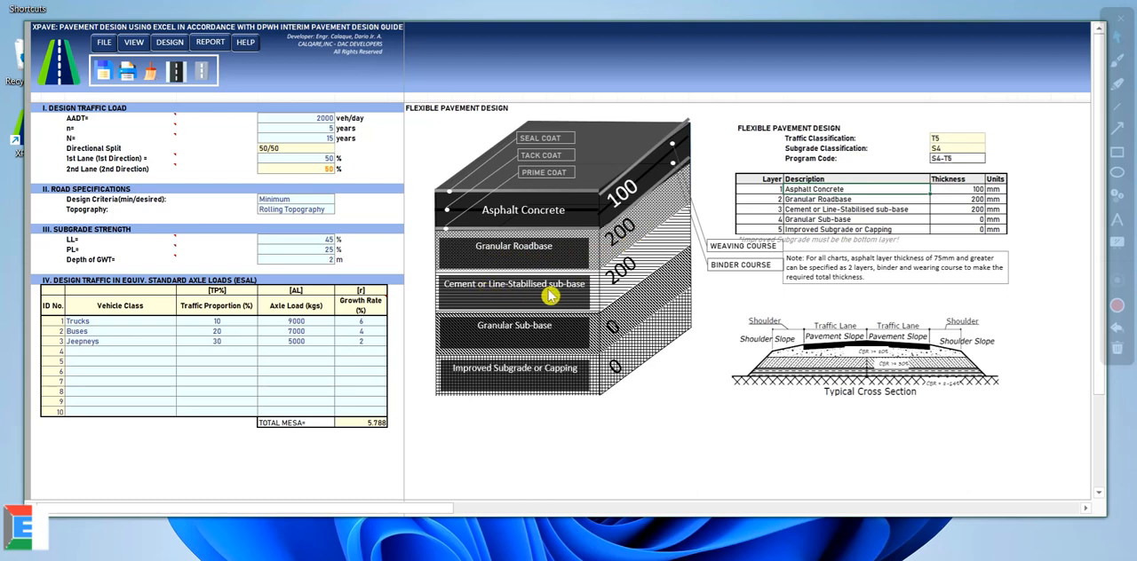
click(1025, 188)
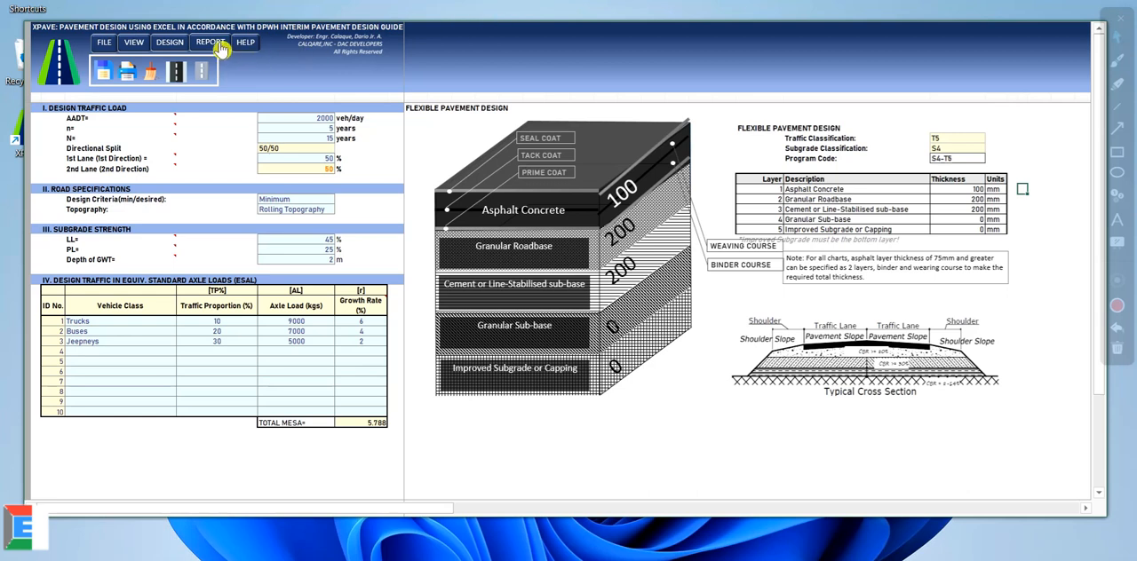
Step: Set the flexible pavement design printout to landscape, fitted to 1 page wide by 1 tall, and try printing it to PDF
click(127, 78)
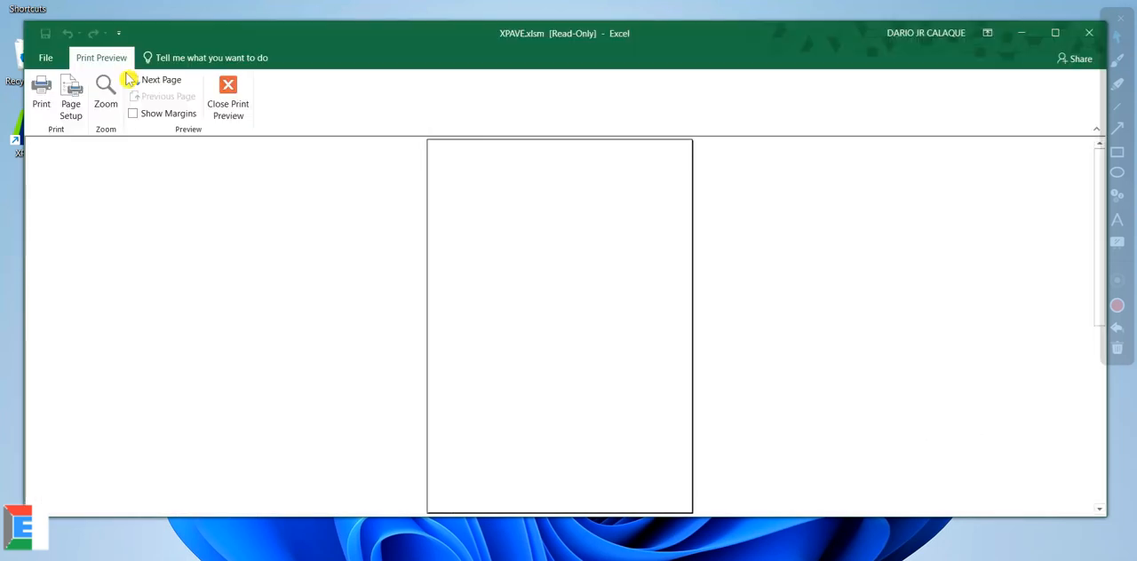
click(132, 80)
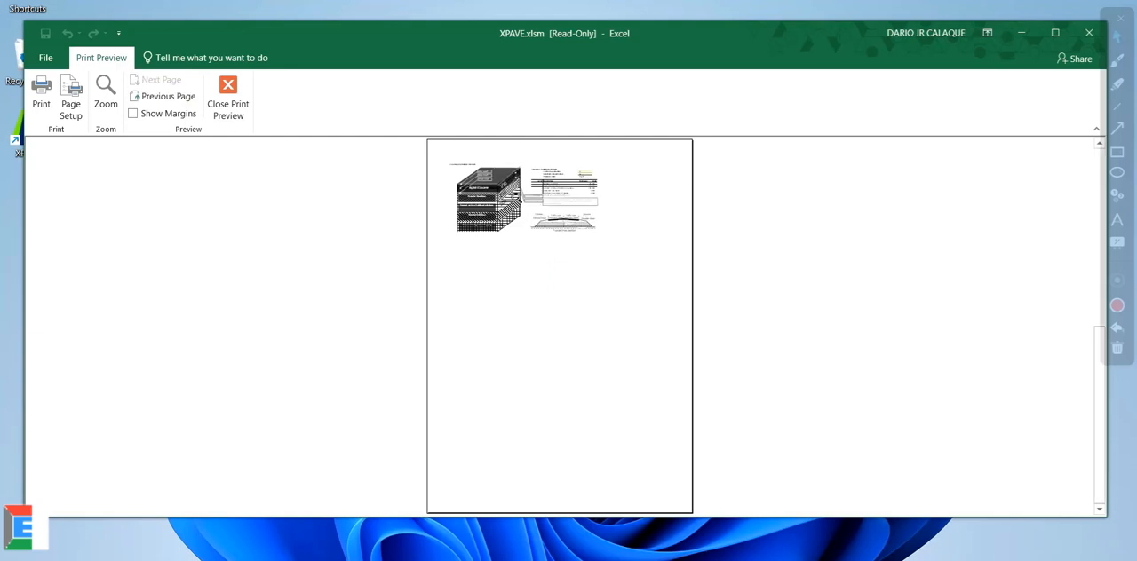
click(73, 101)
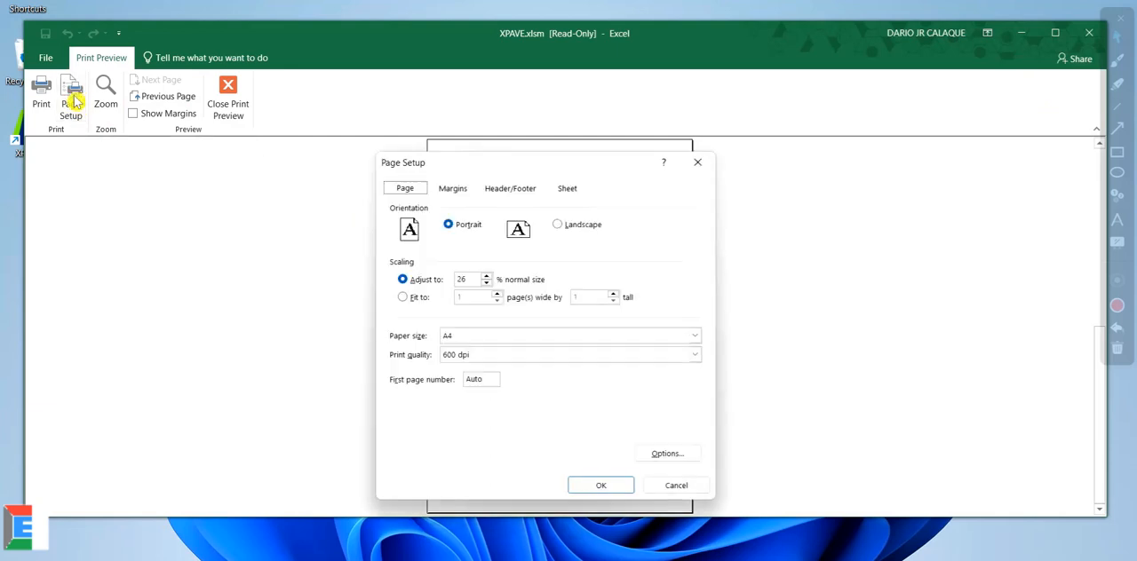
drag(456, 160, 322, 116)
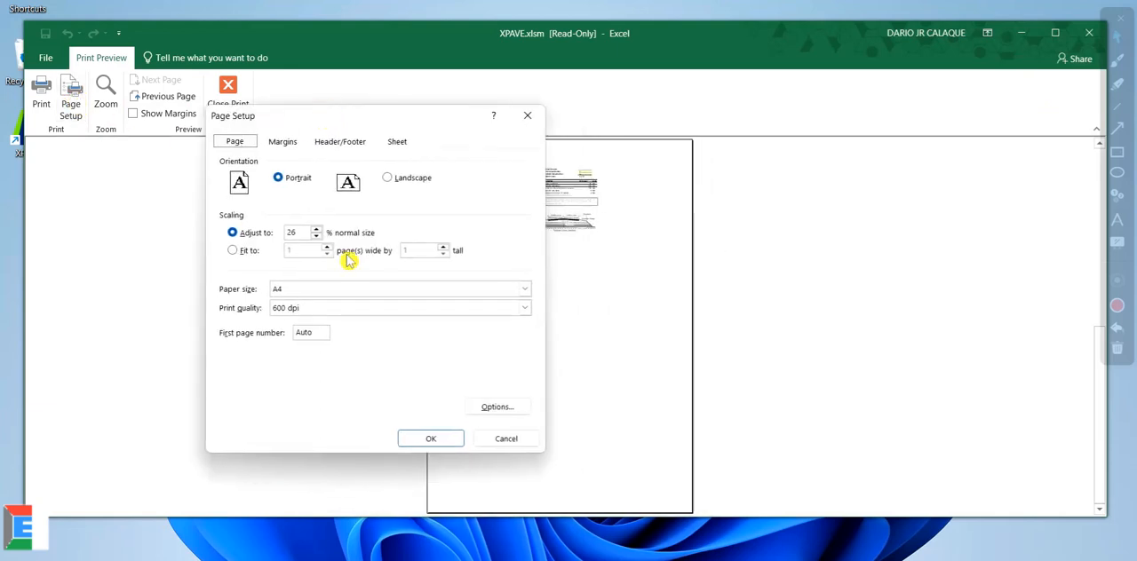
click(387, 177)
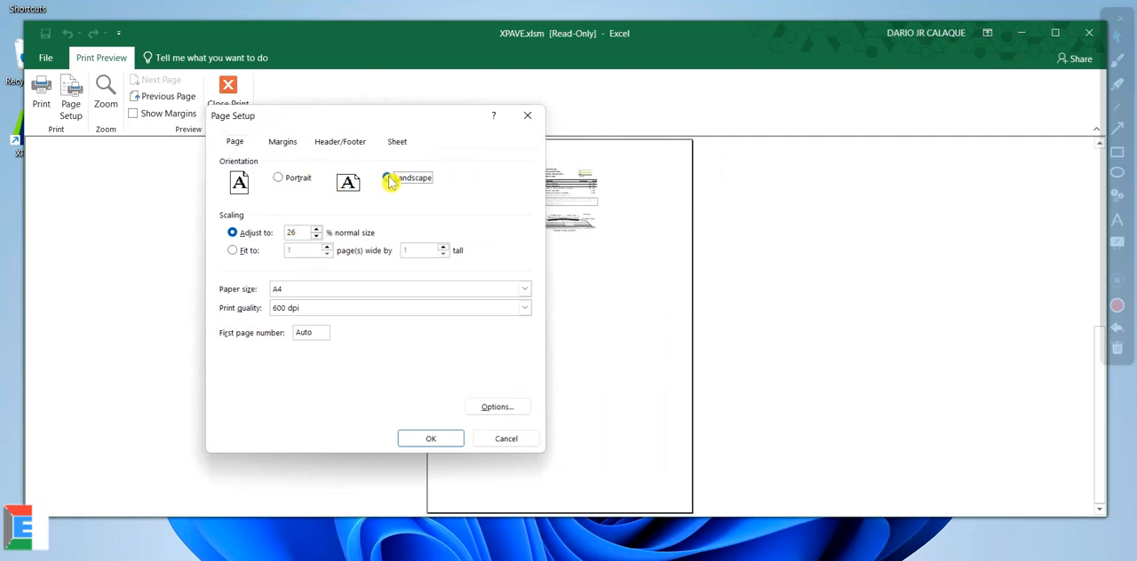
click(232, 250)
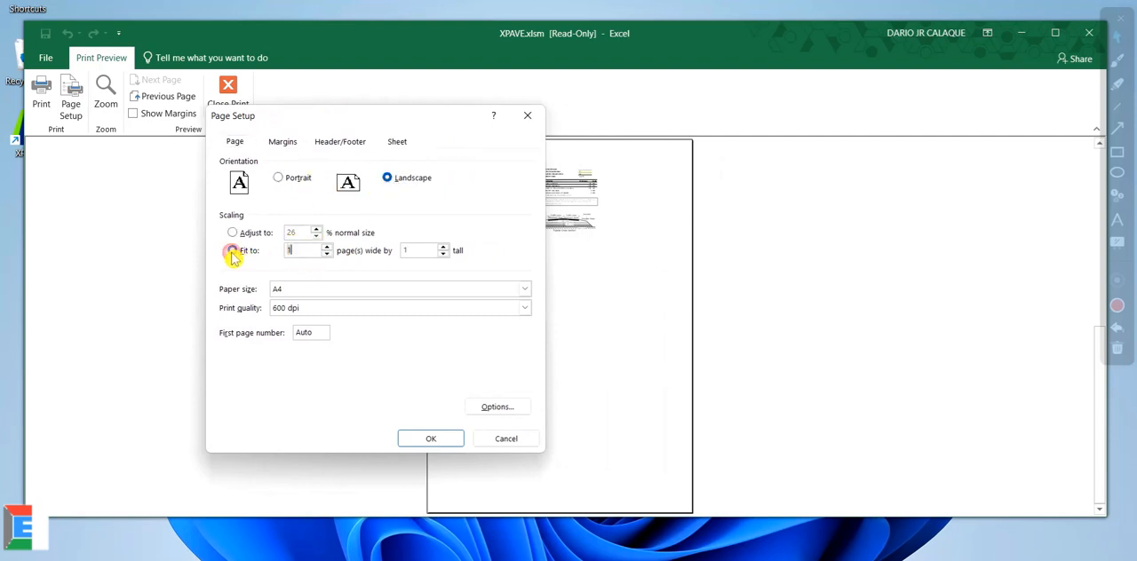
click(432, 439)
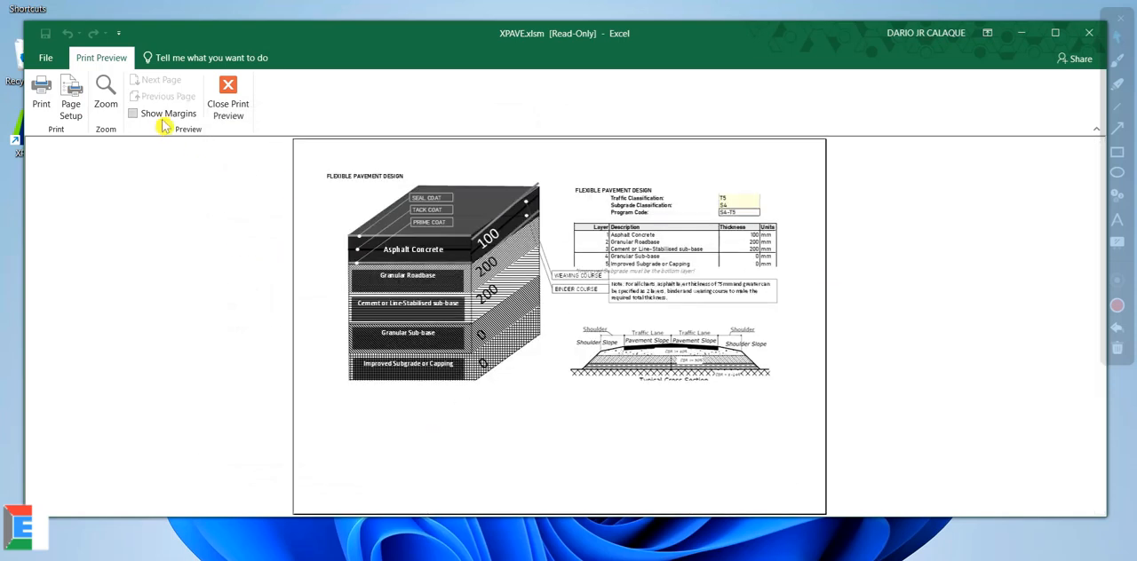
click(42, 100)
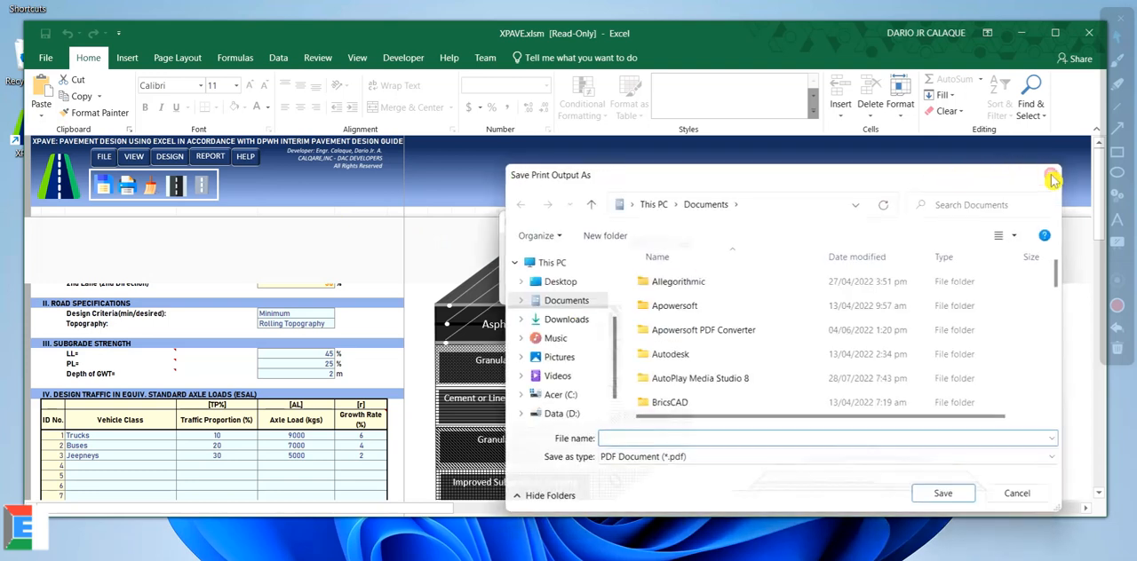
click(1052, 180)
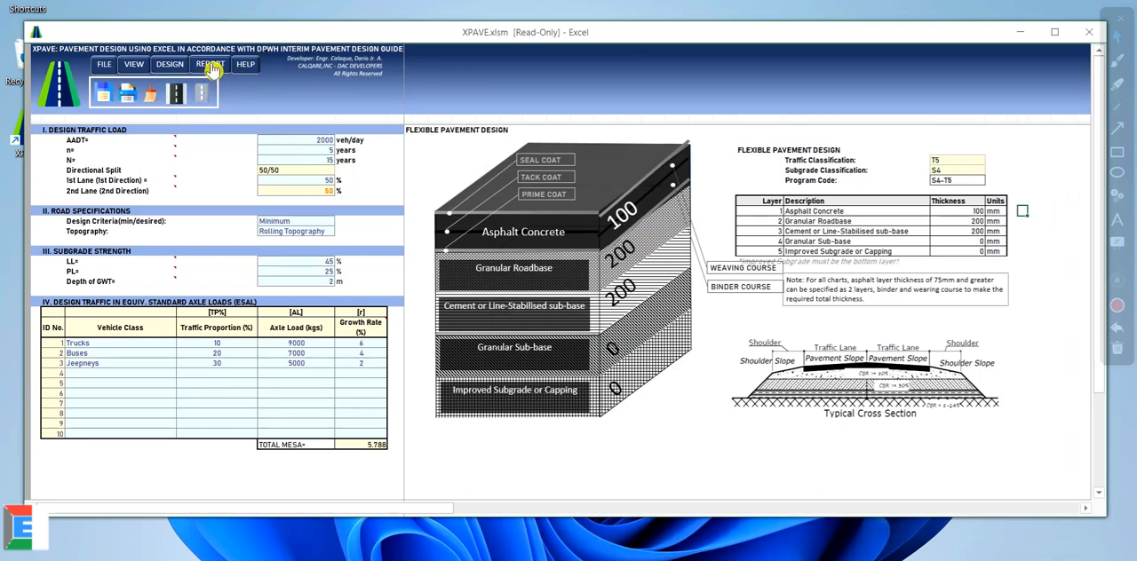
Step: Open the Flexible Report and review its design traffic load, ESAL table and subgrade strength sections
click(213, 69)
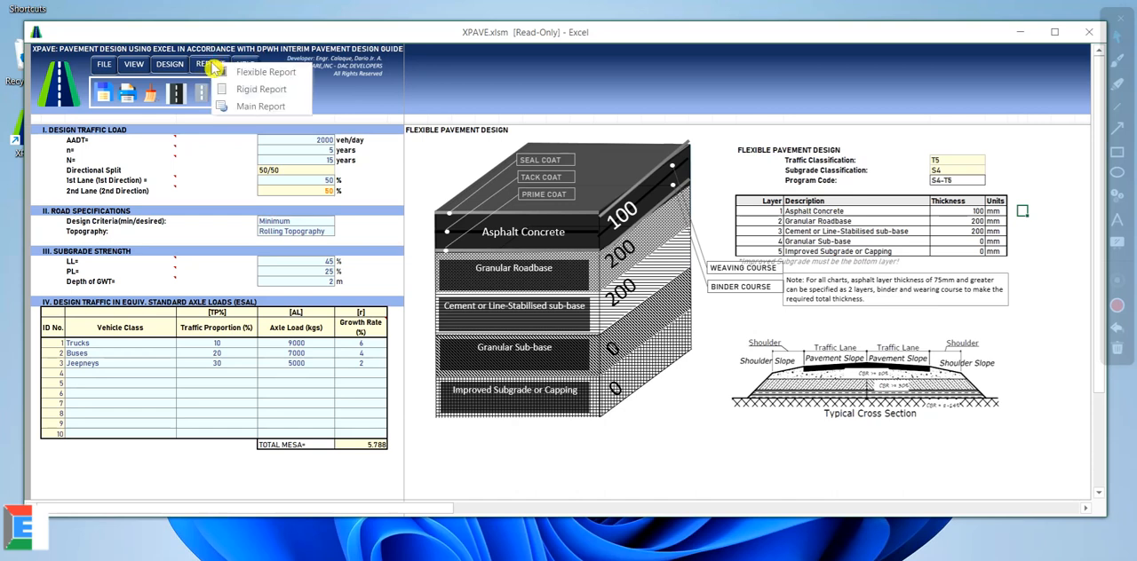
click(290, 75)
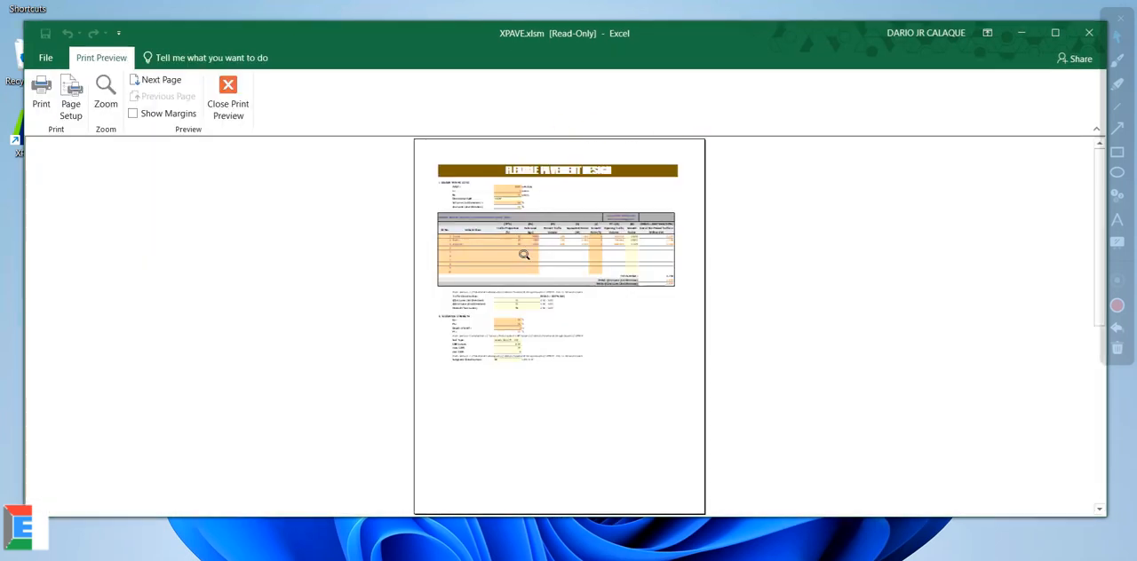
click(524, 255)
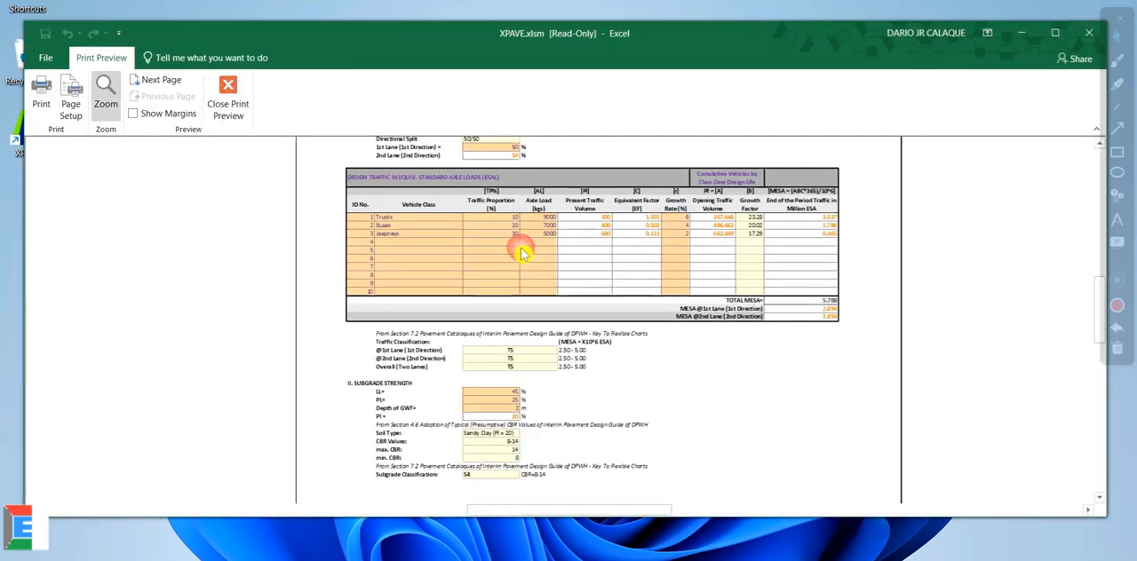
scroll(608, 272, up, 5)
scroll(607, 272, down, 1)
scroll(608, 272, down, 1)
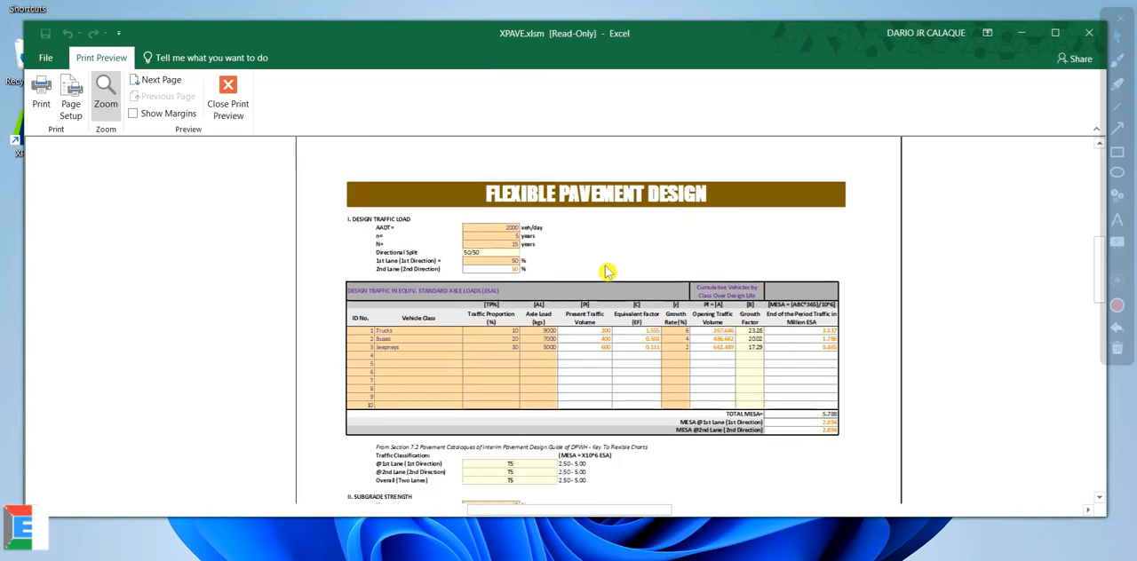
scroll(608, 272, down, 2)
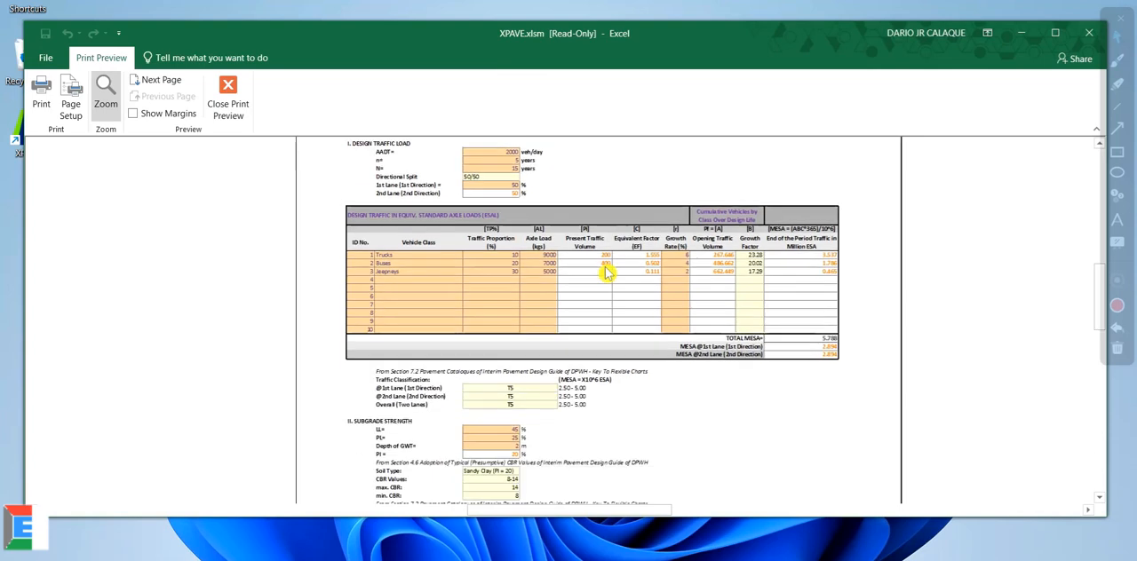
scroll(608, 272, down, 2)
scroll(608, 272, down, 12)
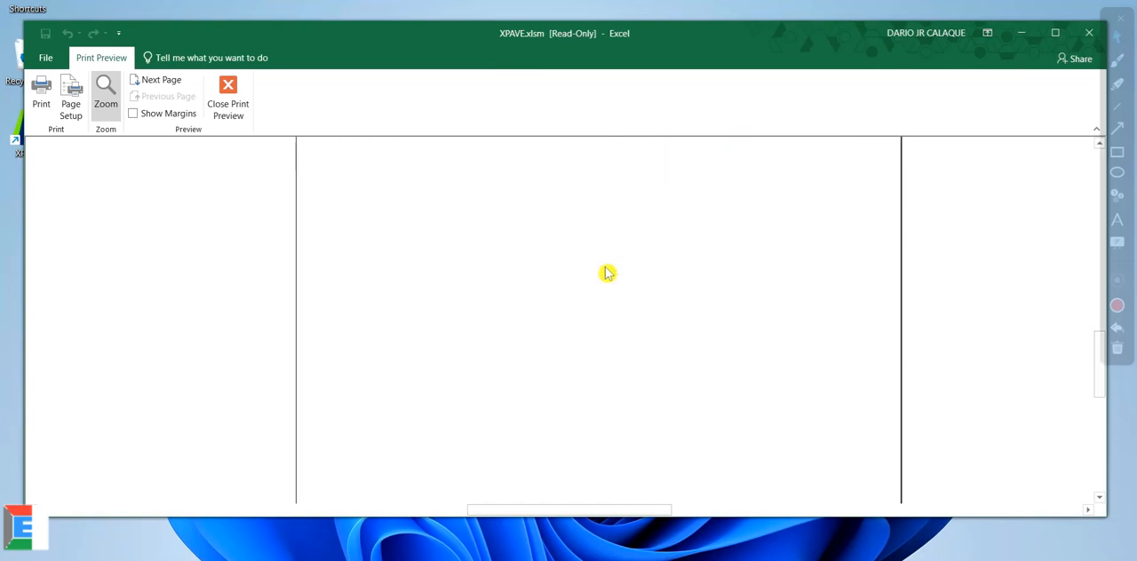
double_click(607, 270)
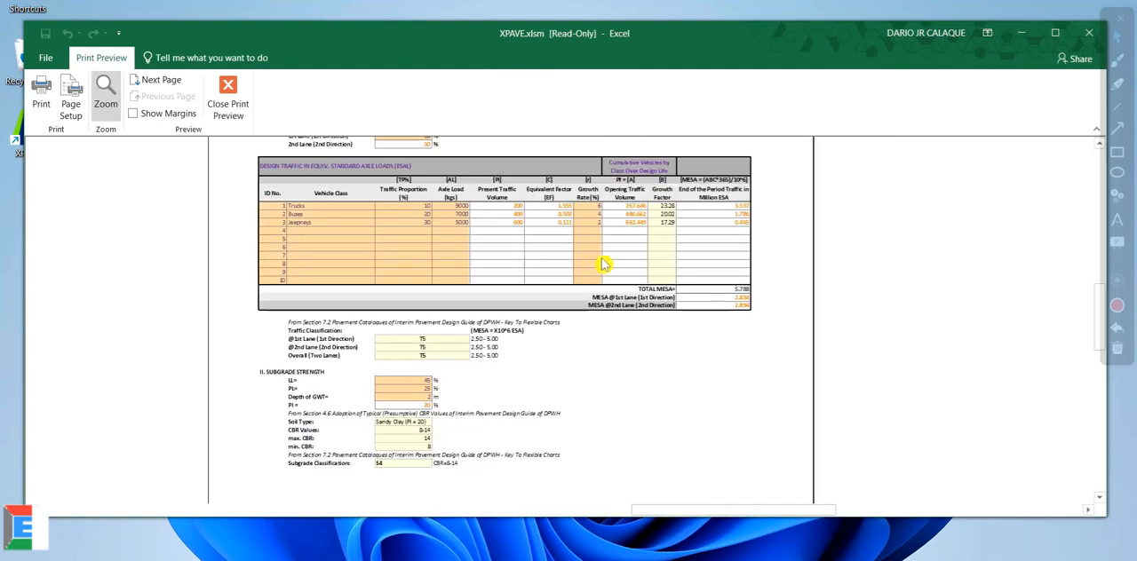
Step: Review the report's chart applicability checks, layer thickness table and pavement drawing, and close the print preview
click(605, 267)
scroll(604, 265, down, 2)
click(604, 264)
click(604, 265)
click(604, 265)
scroll(512, 252, up, 2)
scroll(509, 251, down, 2)
scroll(511, 252, up, 5)
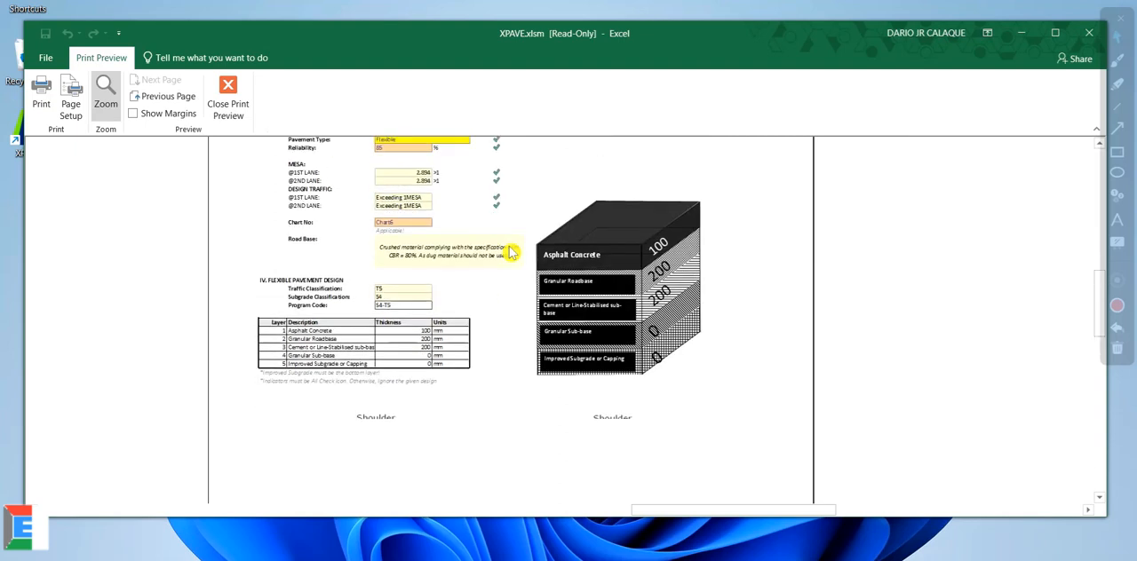
click(228, 98)
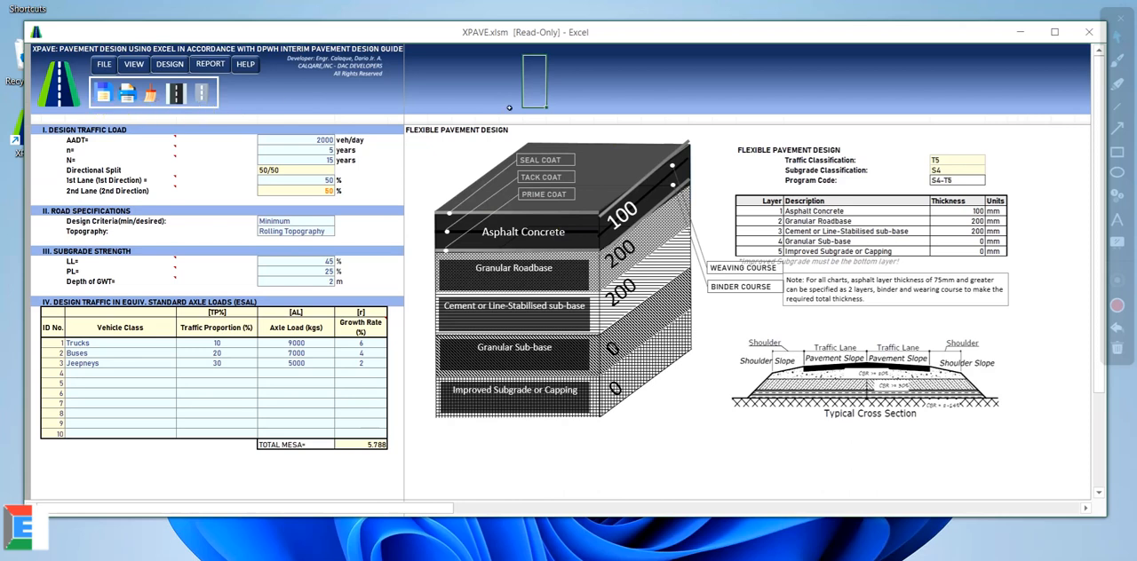
click(1068, 85)
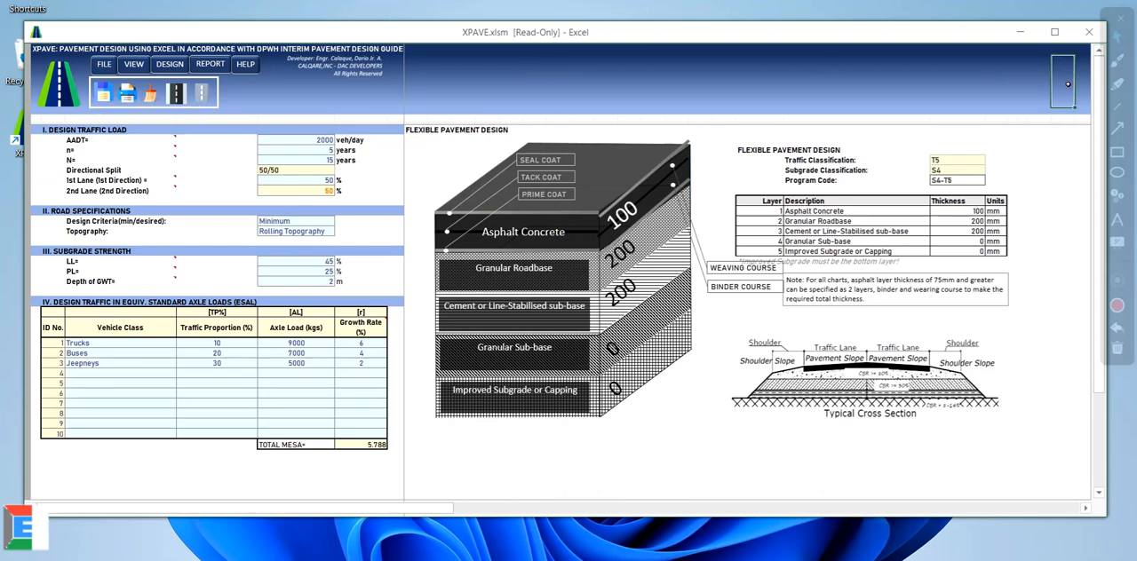